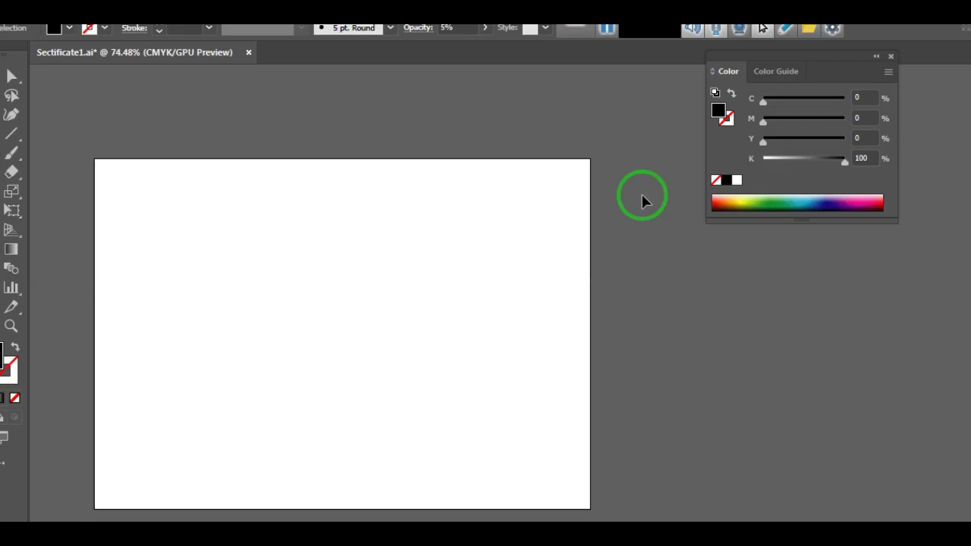
Raise the system volume to 85, then open the Line Segment flyout holding the Spiral Tool.
click(593, 327)
drag(939, 412, 946, 398)
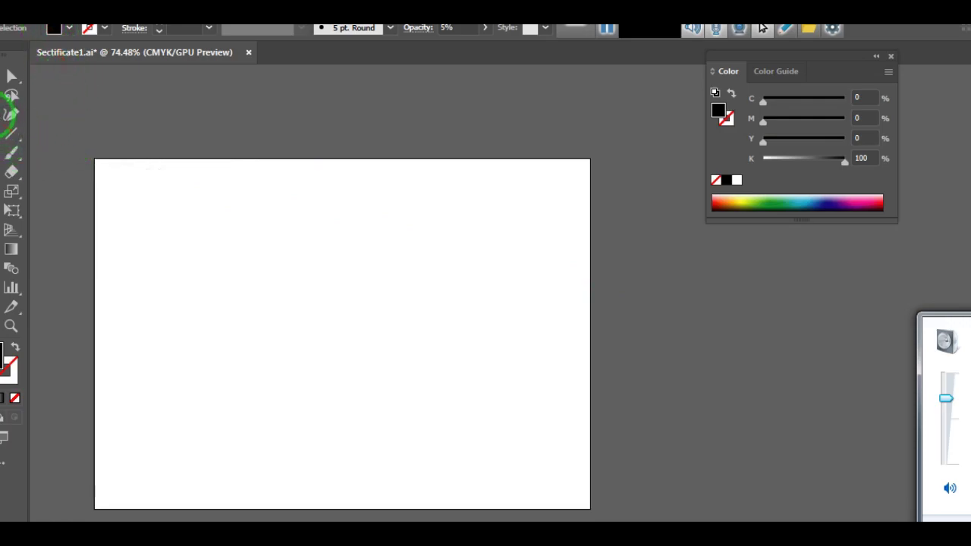
click(14, 137)
click(12, 134)
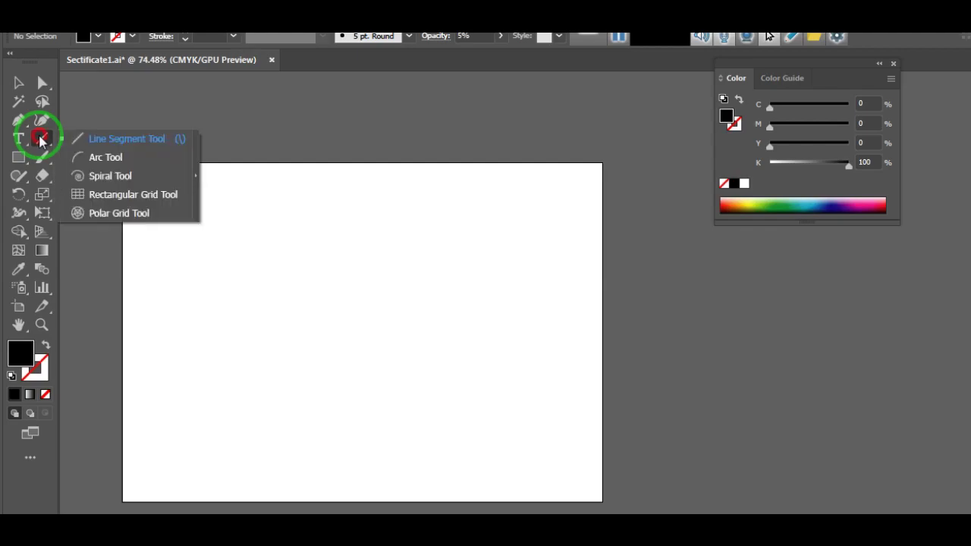
Accept the Spiral dialog settings and delete the stray test spiral.
click(85, 175)
click(91, 176)
click(483, 272)
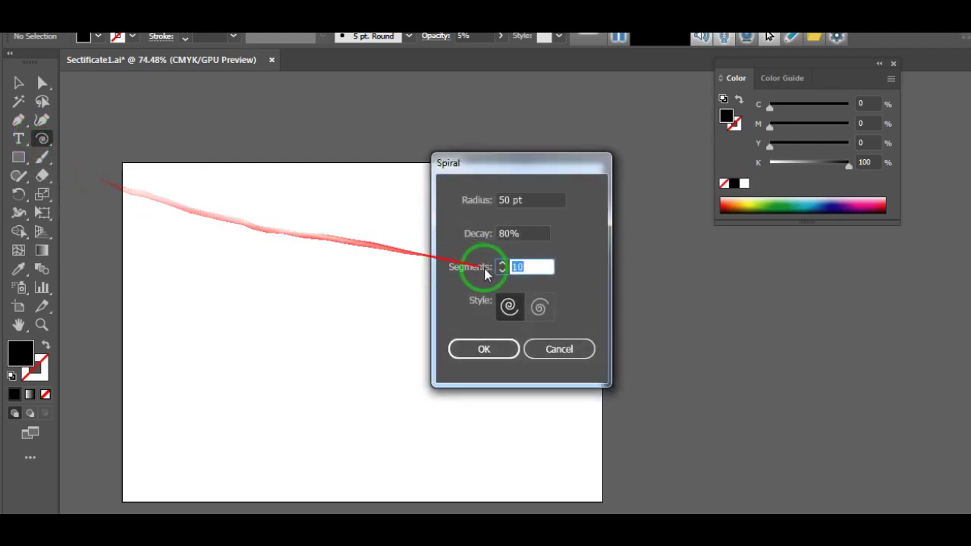
click(492, 351)
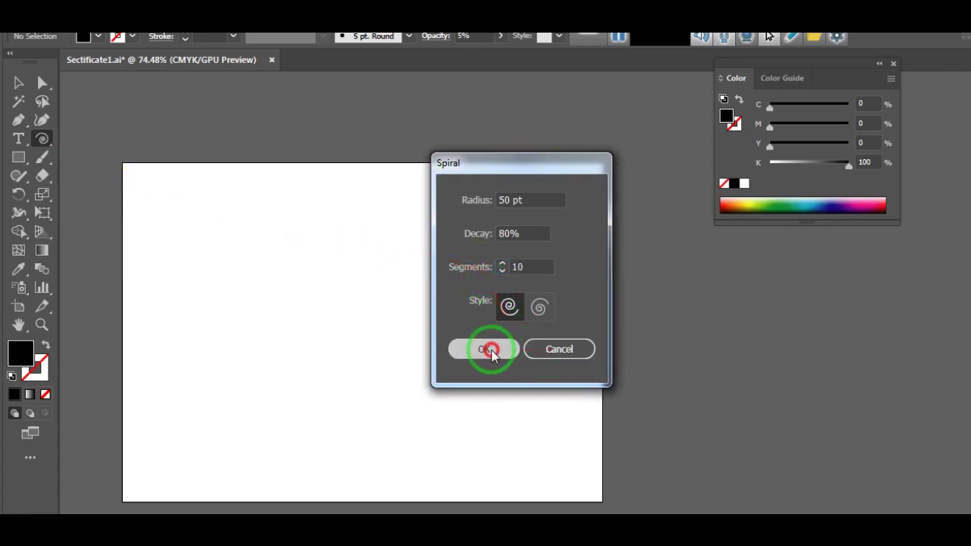
click(19, 82)
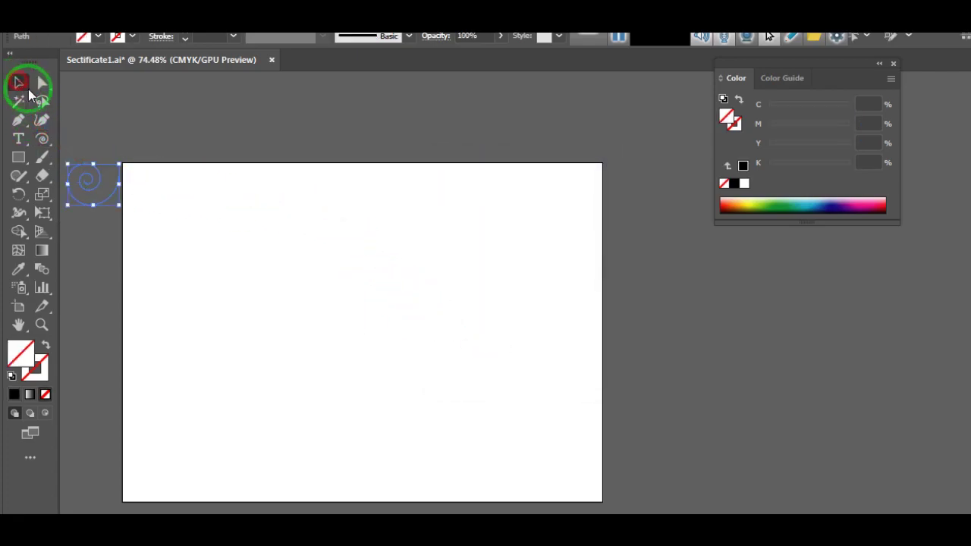
drag(96, 175, 157, 220)
key(Delete)
Draw a spiral in the artboard's upper right and marquee-select the unstroked path.
click(41, 139)
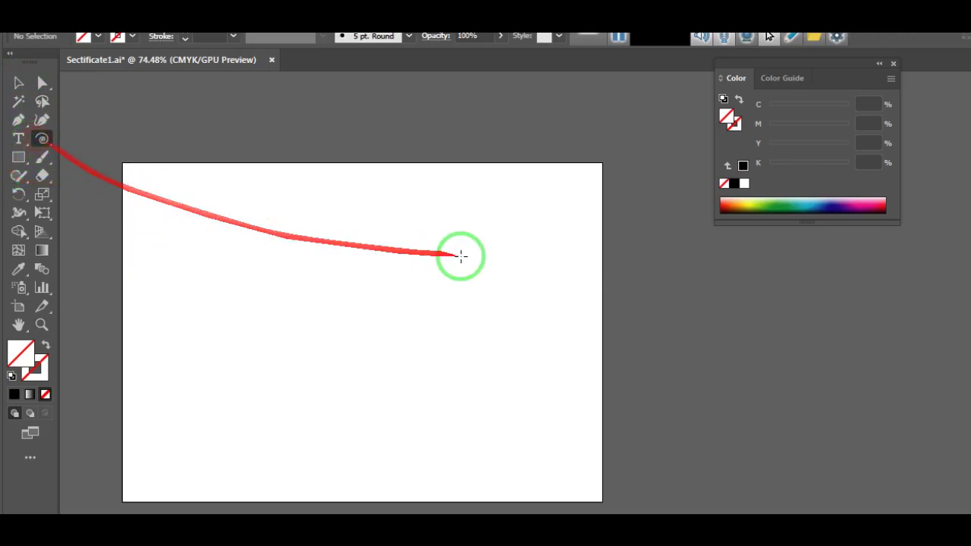
drag(463, 244, 417, 260)
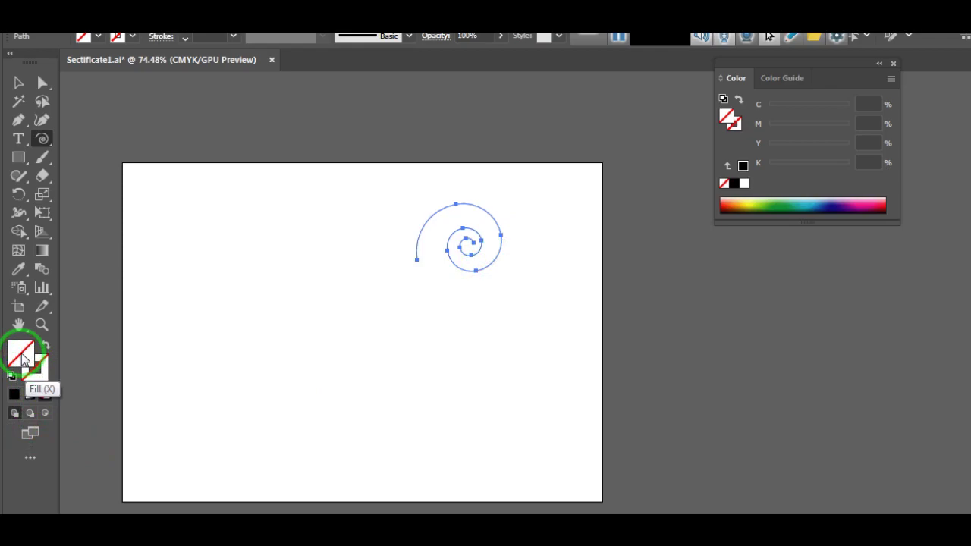
click(48, 362)
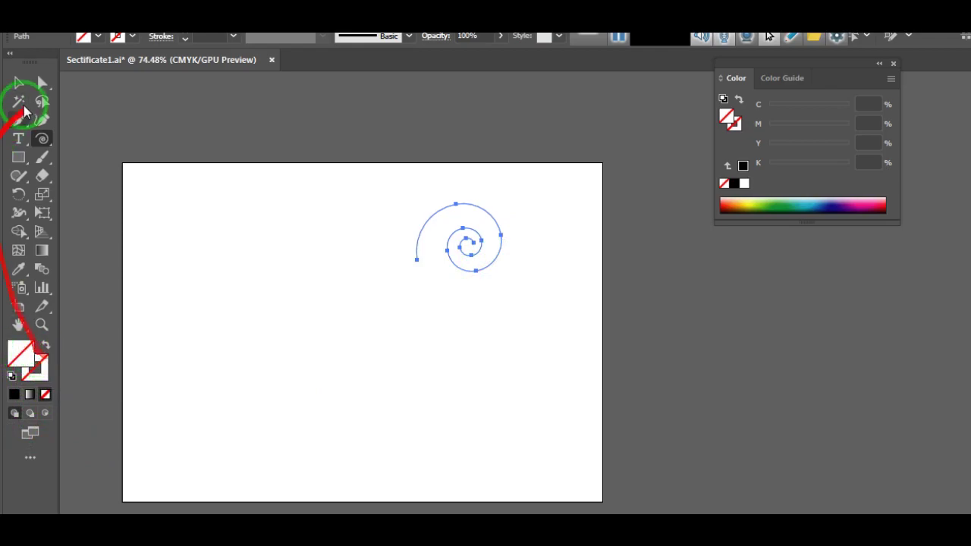
click(17, 82)
click(195, 218)
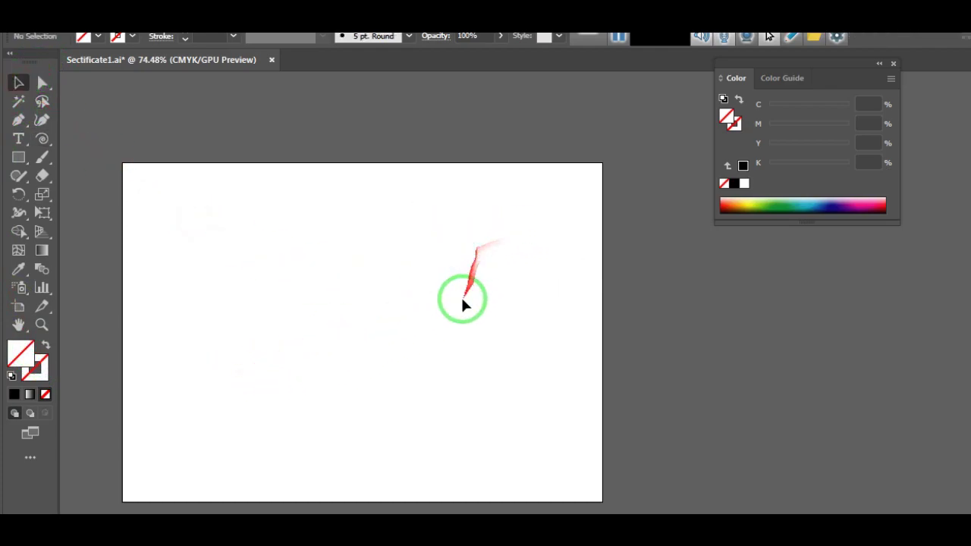
click(494, 267)
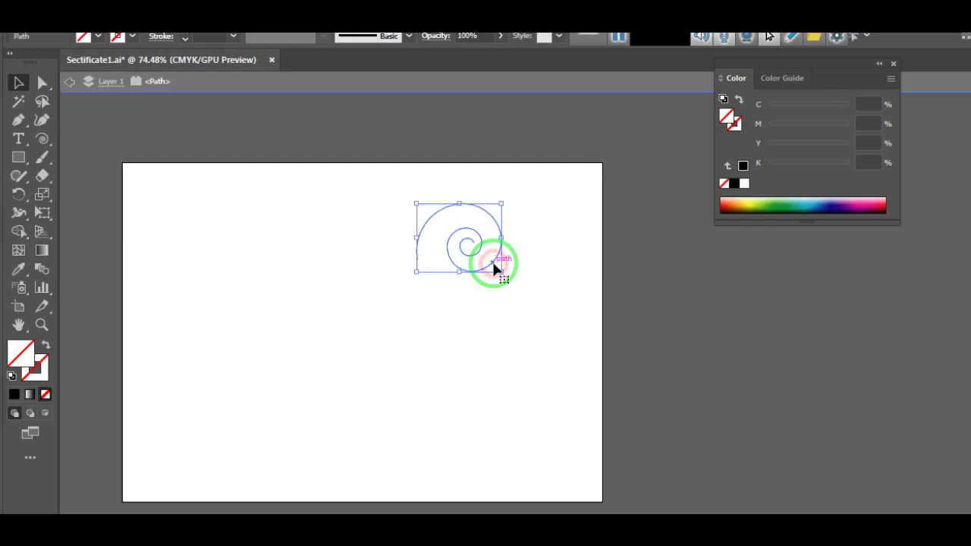
click(586, 321)
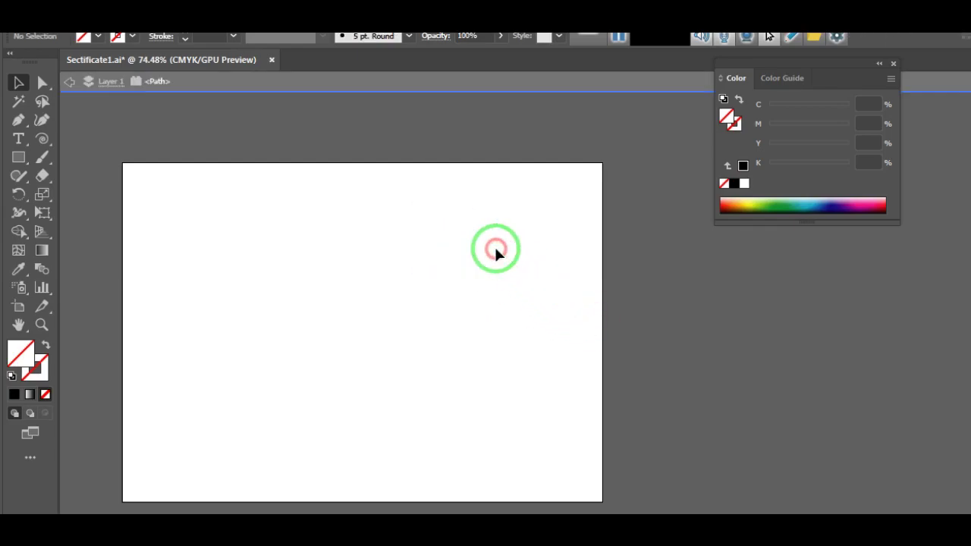
drag(444, 214, 535, 323)
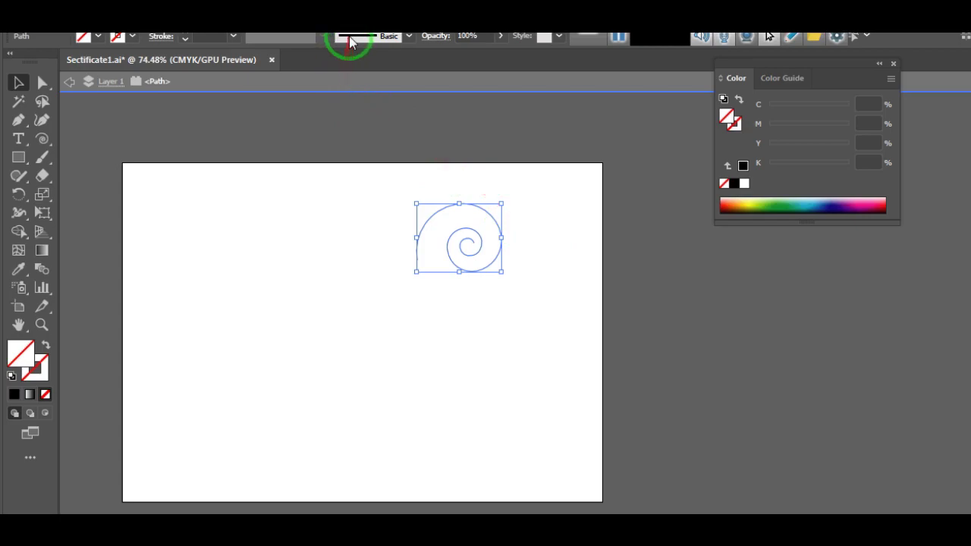
Give the spiral an 8 pt stroke with the tapered Width Profile 1.
click(233, 38)
click(244, 230)
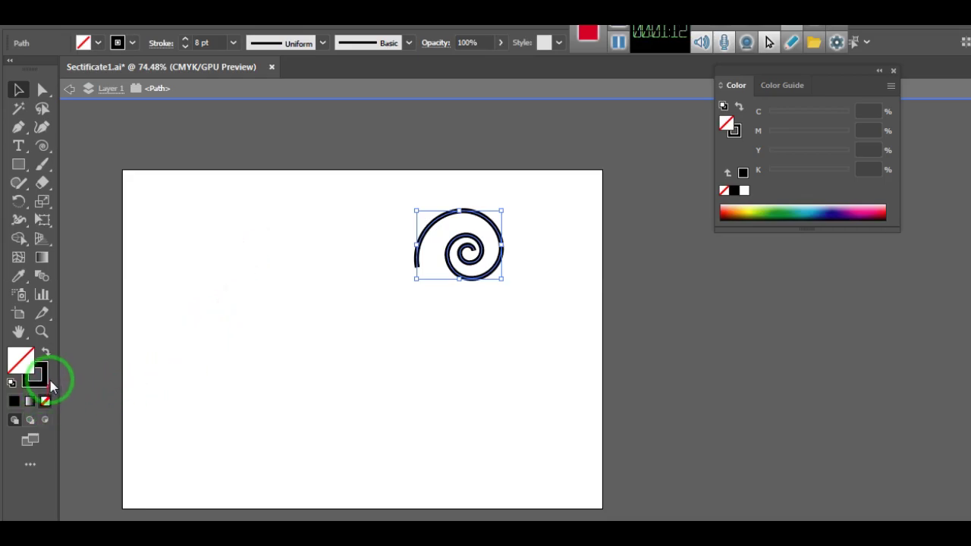
click(35, 359)
click(321, 43)
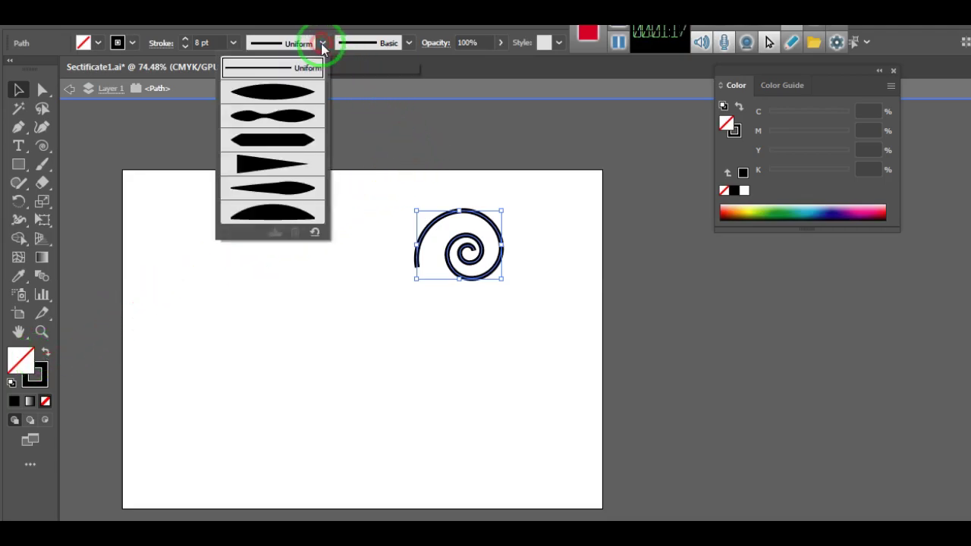
click(302, 93)
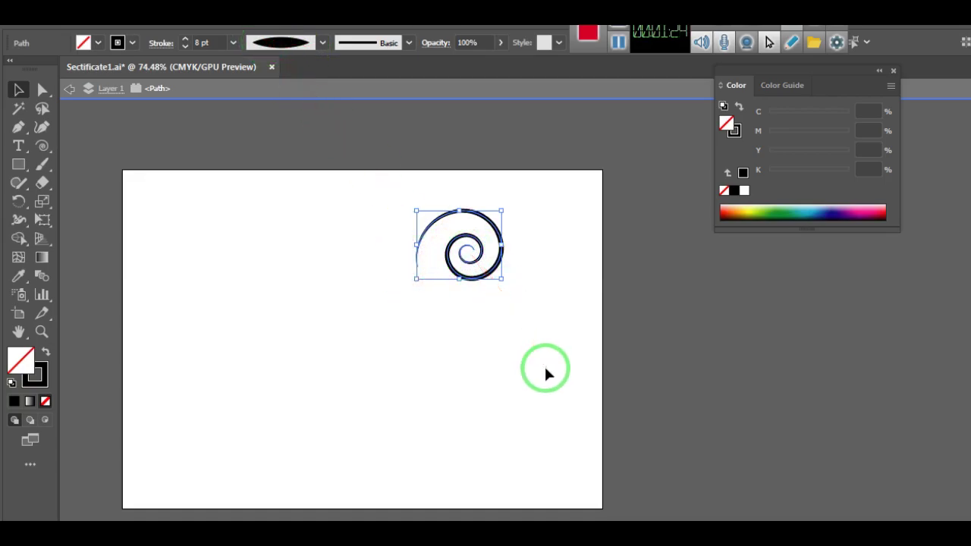
Reselect the spiral and move it to the lower left of the artboard.
click(550, 263)
click(505, 257)
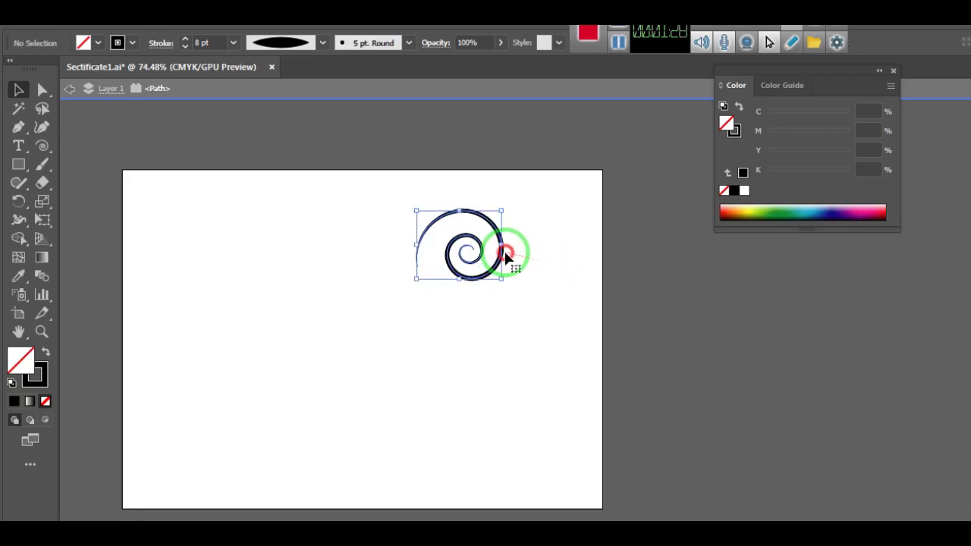
click(536, 267)
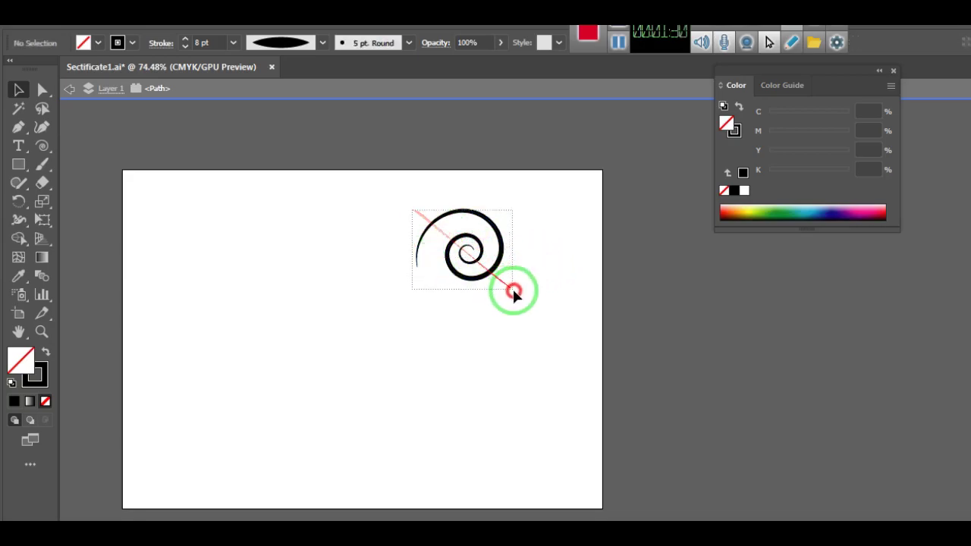
drag(413, 211, 514, 290)
drag(481, 228, 194, 346)
click(353, 318)
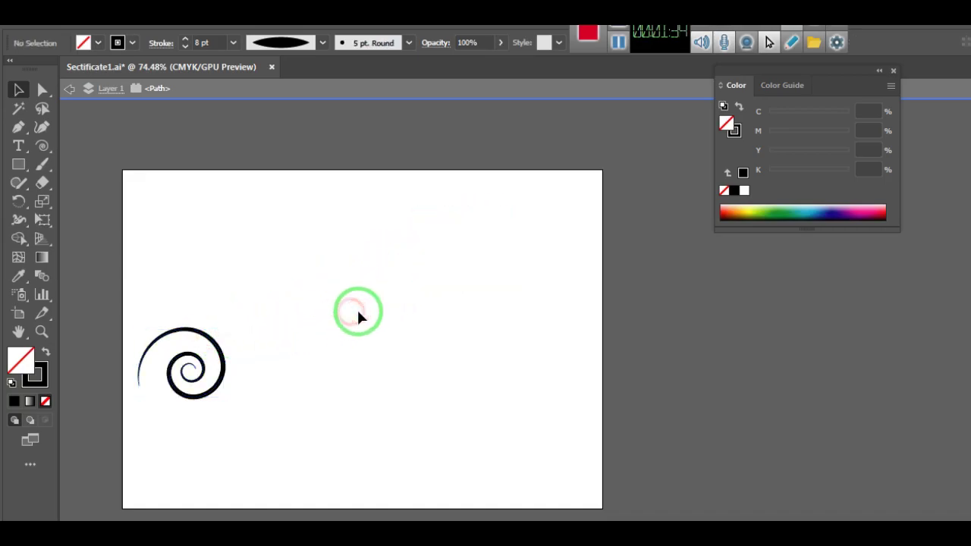
click(42, 145)
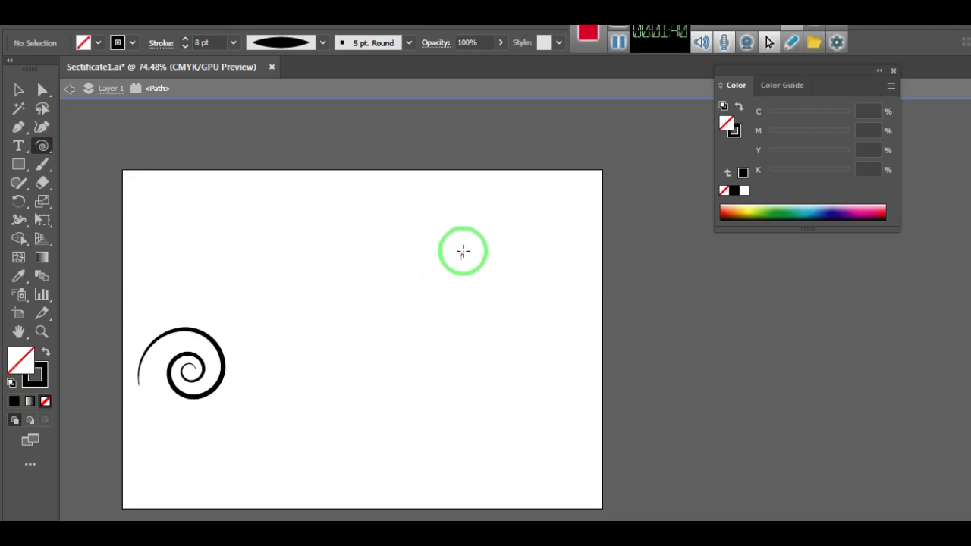
Draw a second spiral near the top right with a 10 pt stroke and Width Profile 3.
mouse_move(473, 244)
mouse_down()
mouse_move(425, 256)
mouse_move(427, 244)
mouse_up()
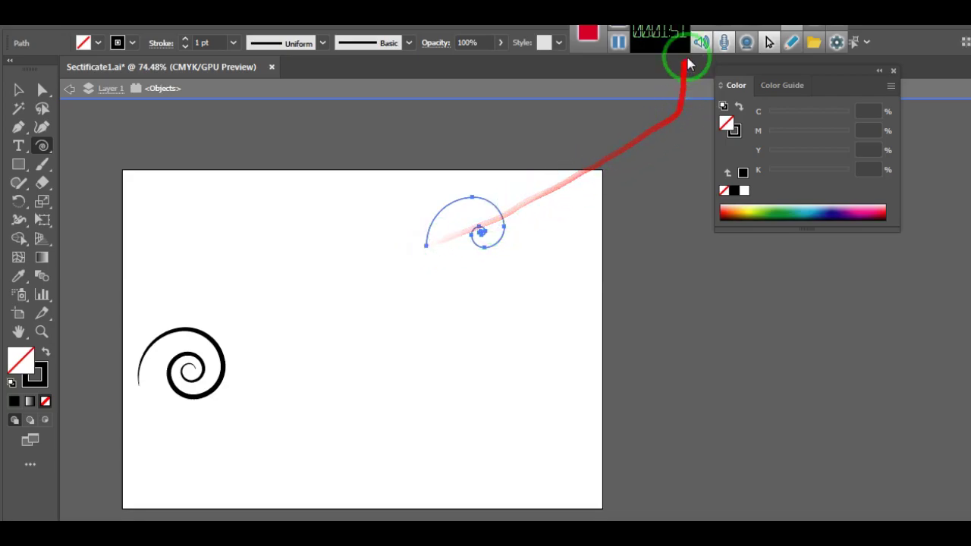
click(620, 46)
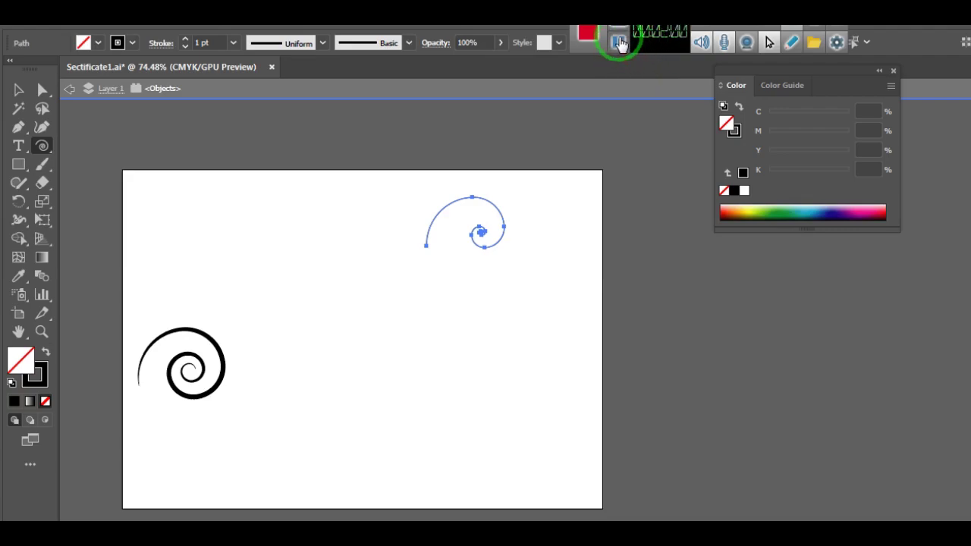
click(234, 42)
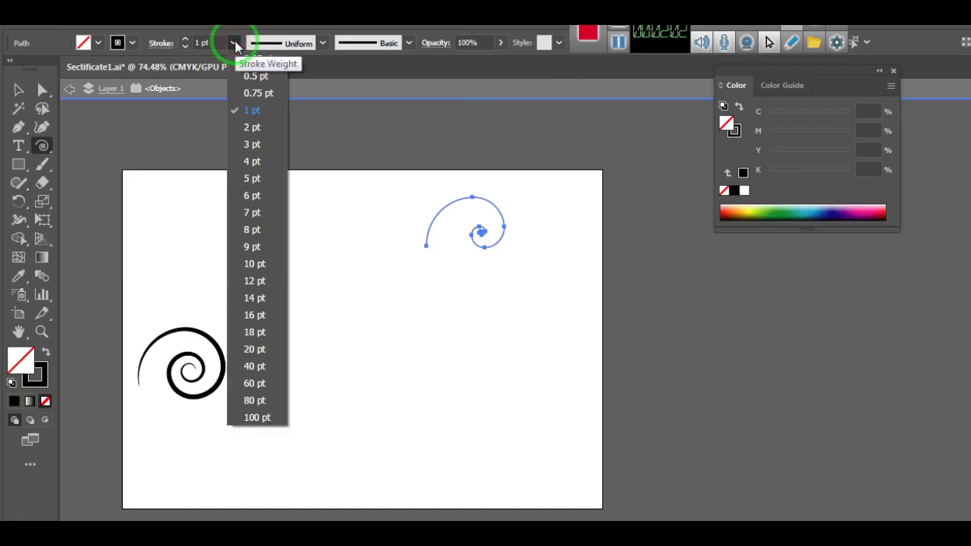
click(254, 263)
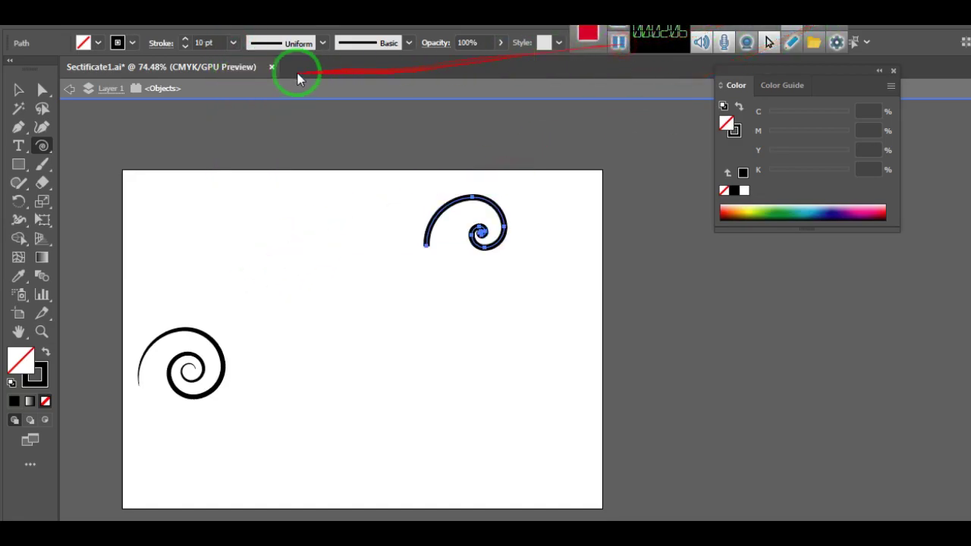
click(323, 42)
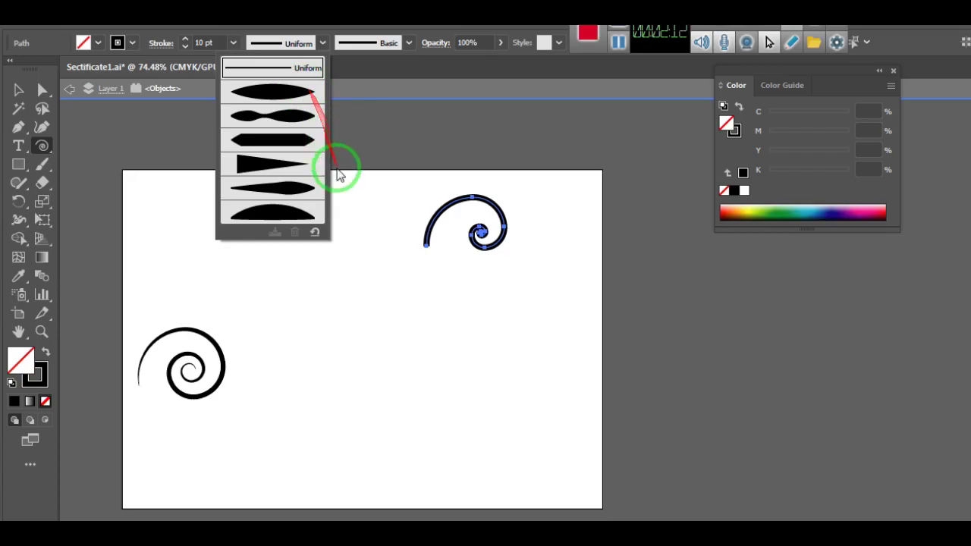
click(289, 147)
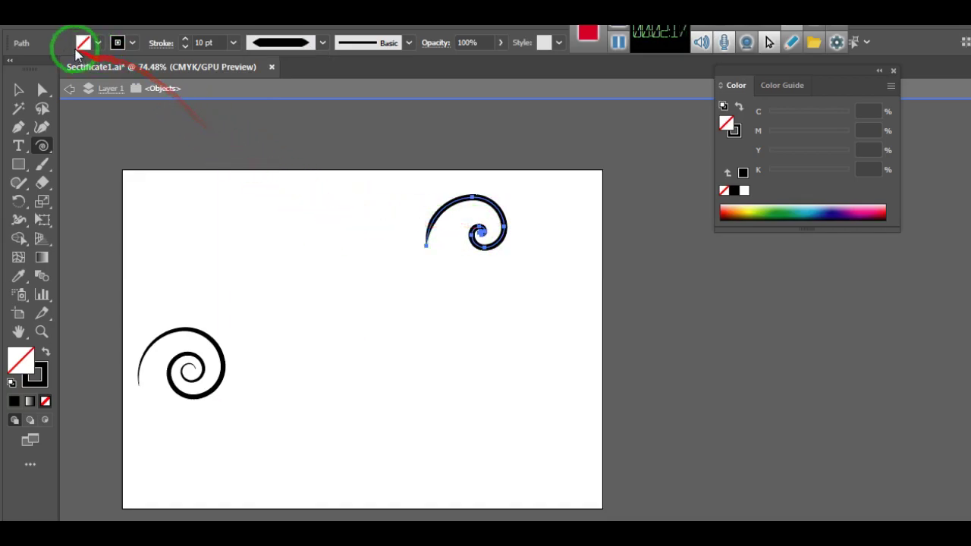
Dismiss an accidentally opened menu and reselect the right spiral.
click(85, 25)
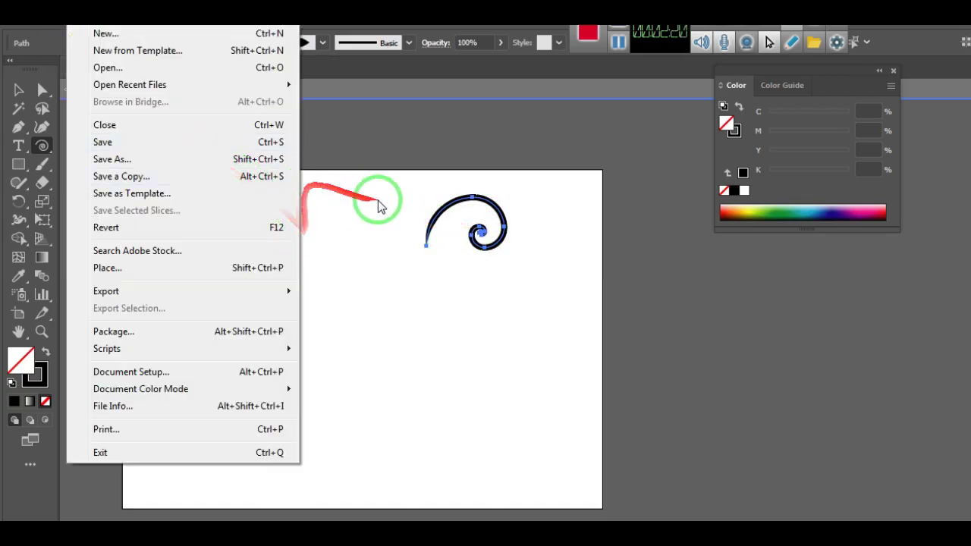
click(377, 197)
click(559, 356)
click(42, 88)
click(18, 89)
click(288, 229)
click(324, 245)
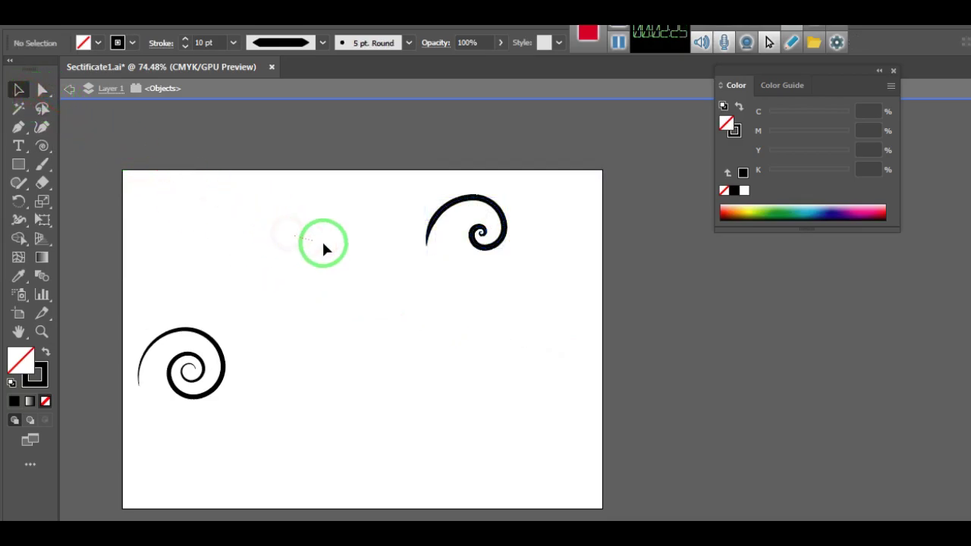
click(501, 222)
click(550, 219)
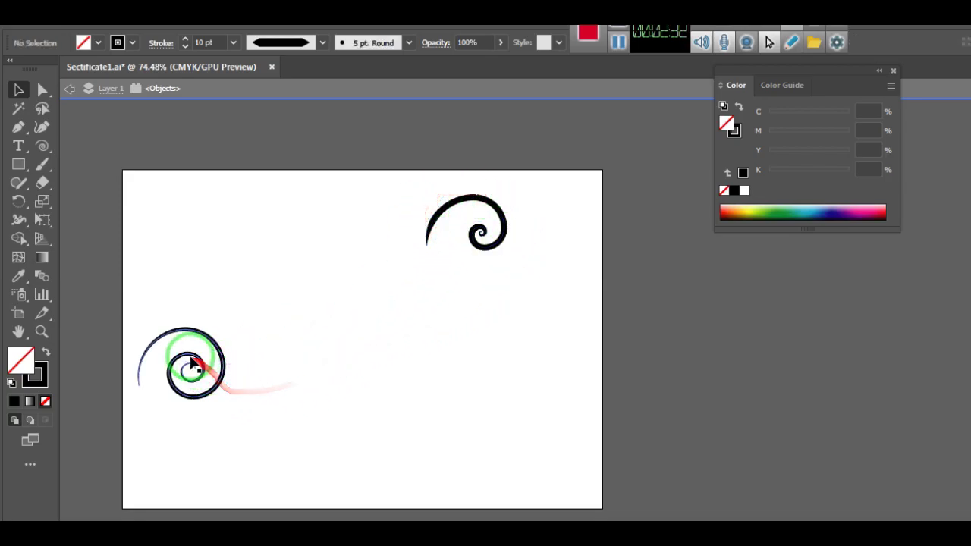
click(502, 240)
Move the right spiral beside the left one and reflect it horizontally.
mouse_move(498, 213)
mouse_down()
mouse_move(280, 301)
mouse_move(293, 301)
mouse_up()
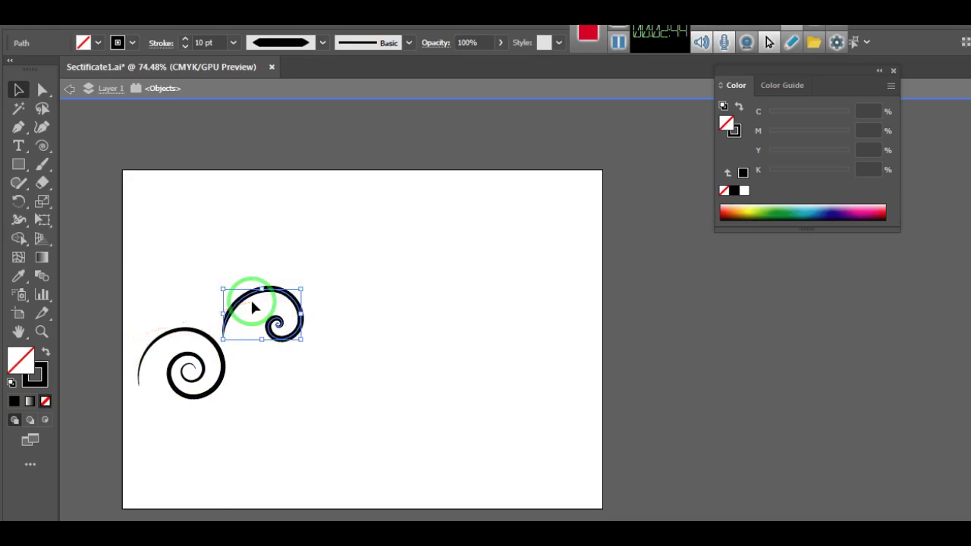
key(o)
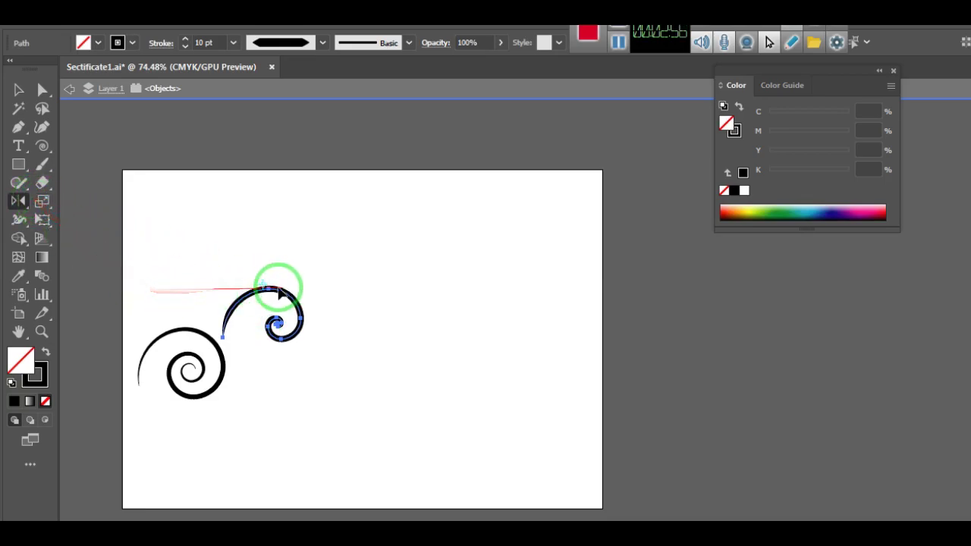
double_click(19, 202)
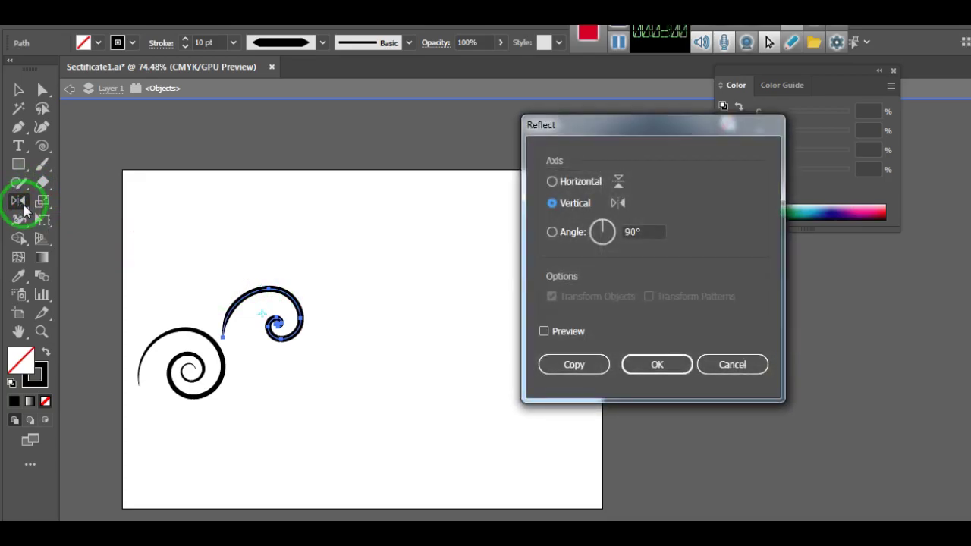
click(265, 297)
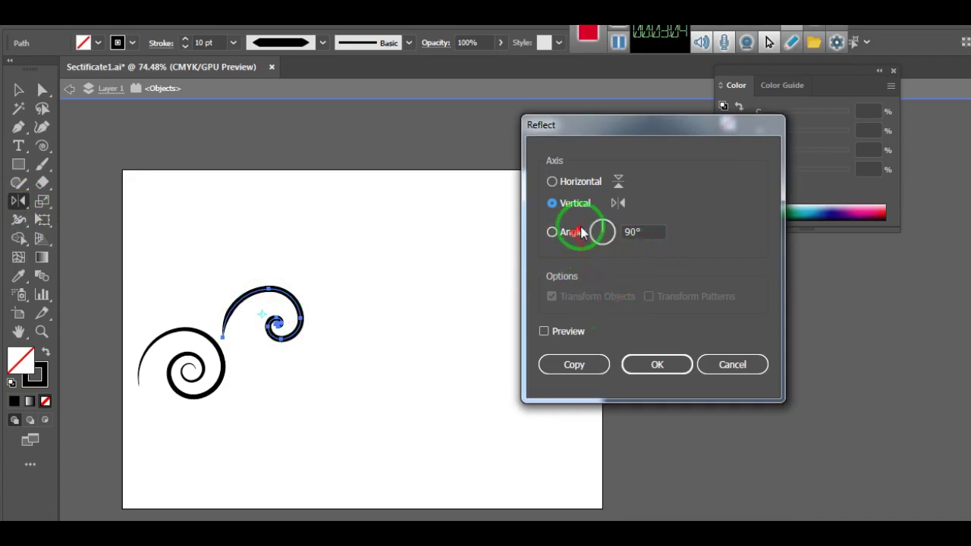
click(542, 331)
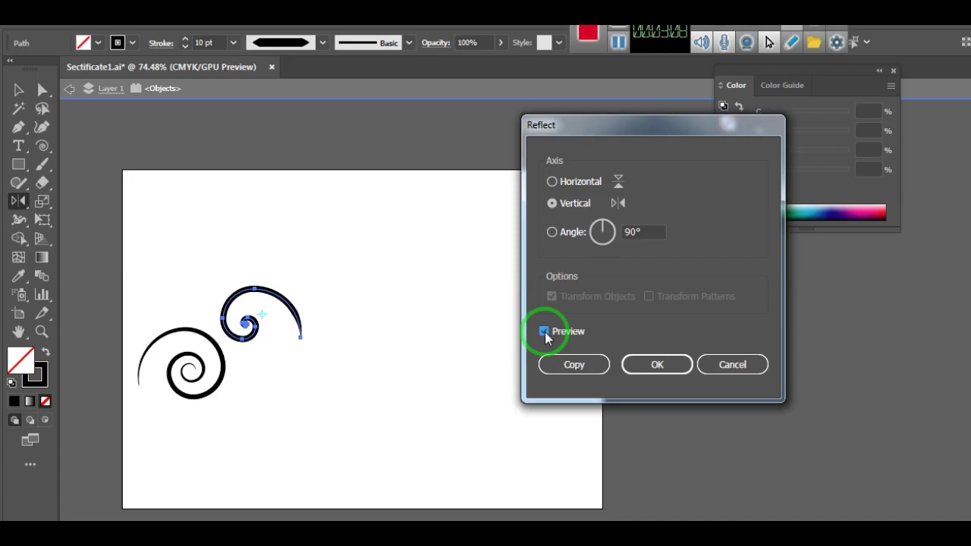
click(551, 184)
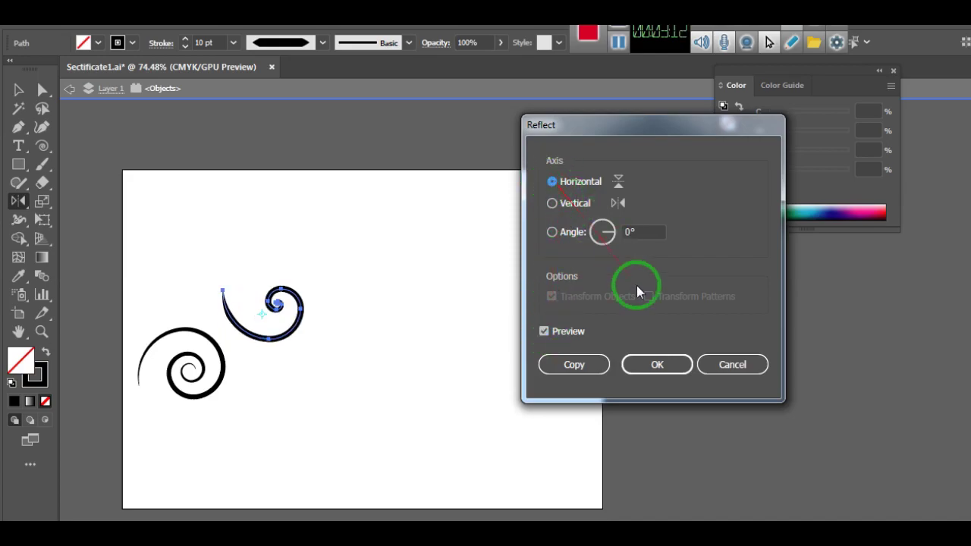
click(683, 370)
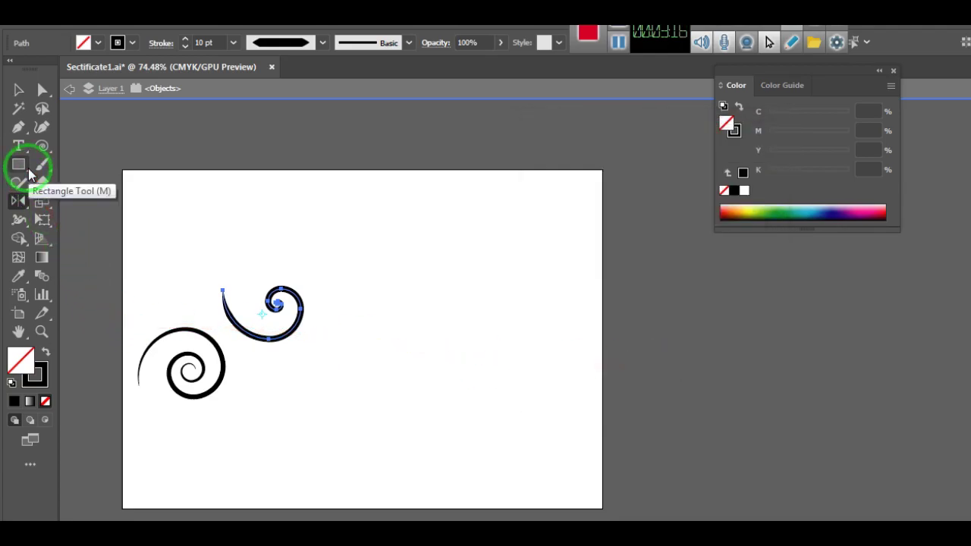
Add a vertically reflected copy of the curl beside the original.
mouse_move(217, 282)
mouse_down()
mouse_move(277, 311)
mouse_move(279, 289)
mouse_up()
drag(276, 292, 289, 302)
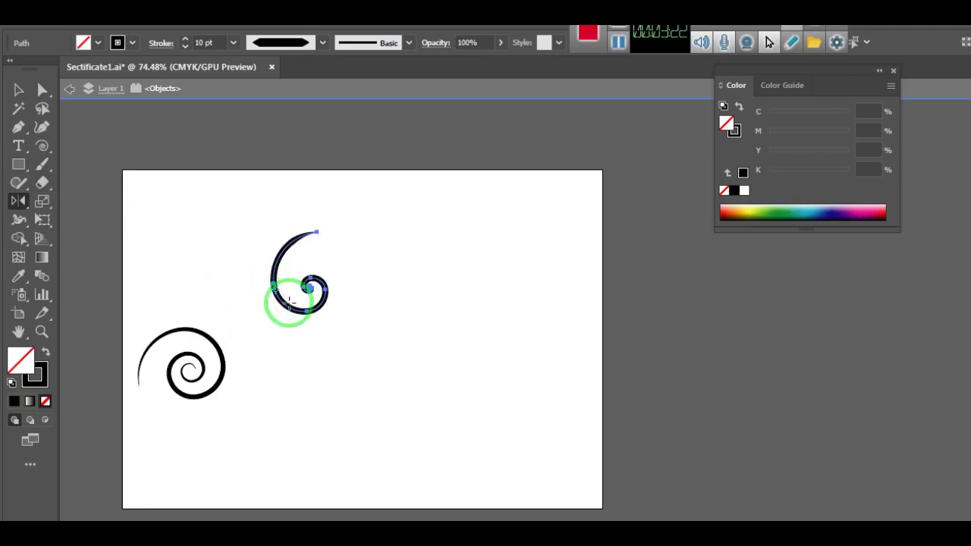
key(ctrl+z)
double_click(18, 201)
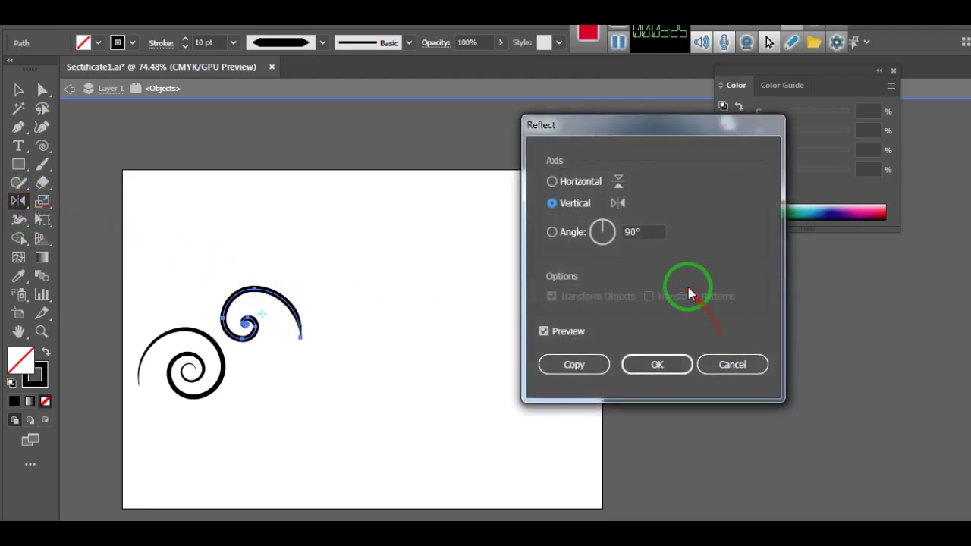
click(600, 370)
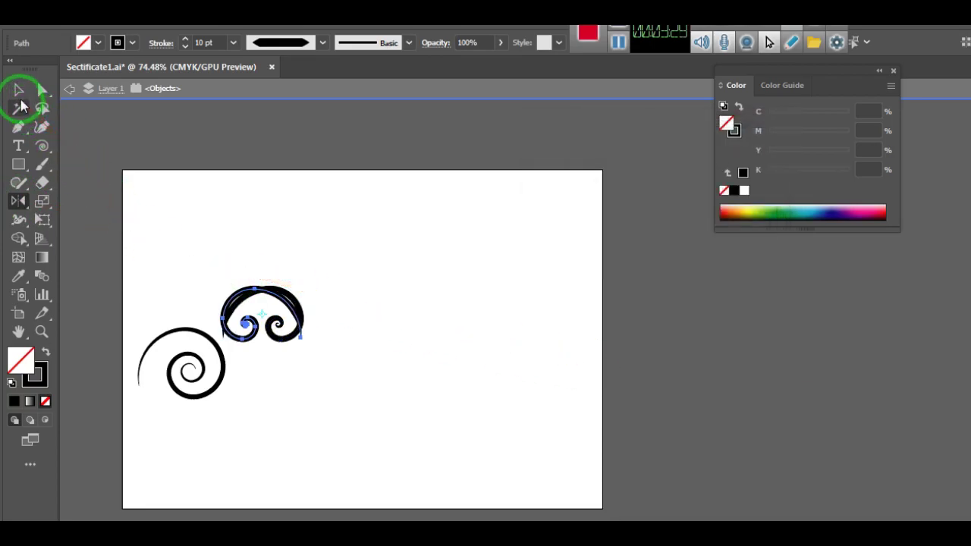
click(19, 91)
double_click(19, 90)
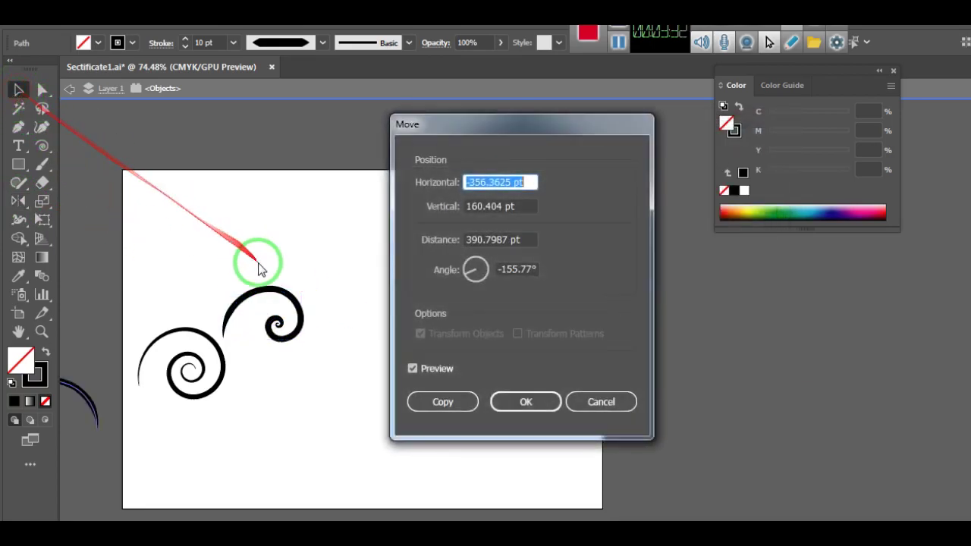
Rotate and drag the curl pair so the tails cross, nudging it up slightly.
click(537, 403)
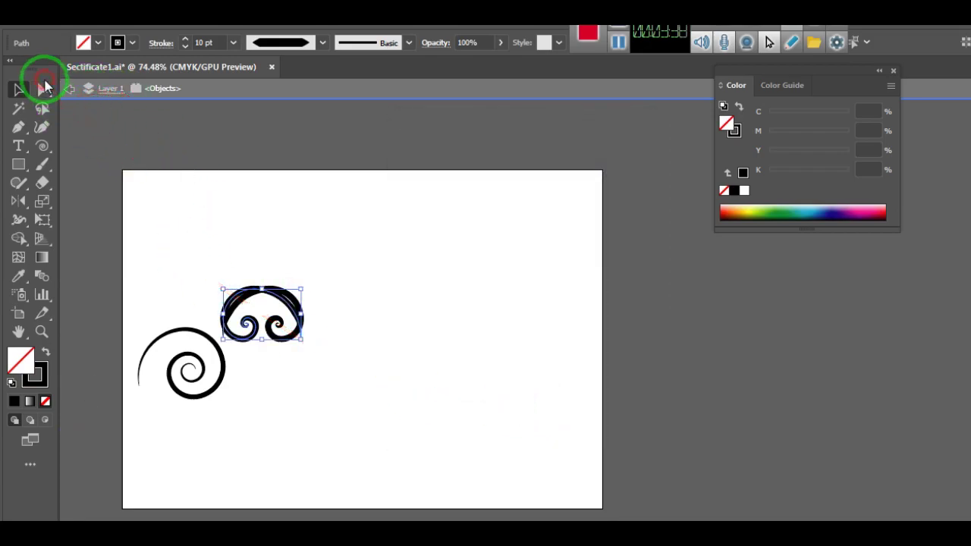
click(271, 219)
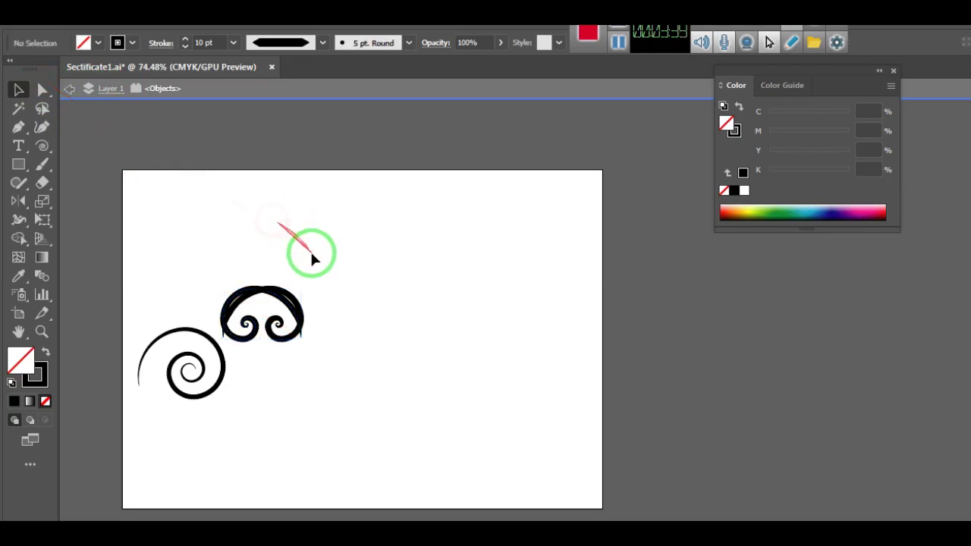
click(256, 336)
drag(311, 286, 295, 314)
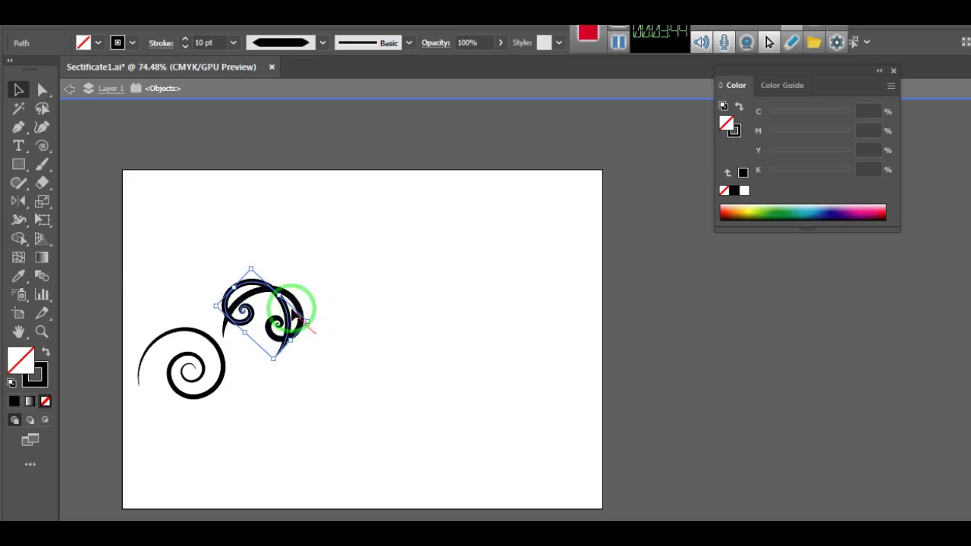
drag(294, 312, 313, 286)
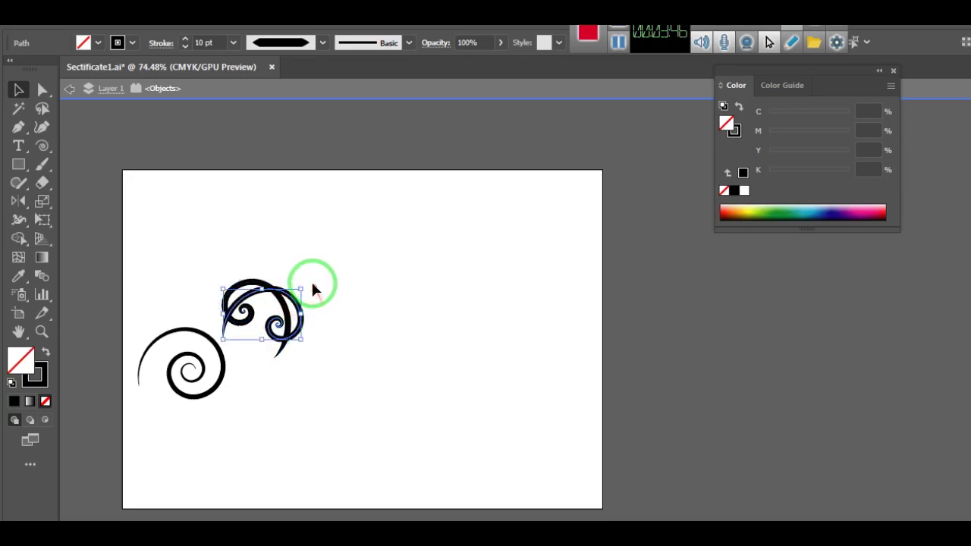
drag(306, 284, 299, 283)
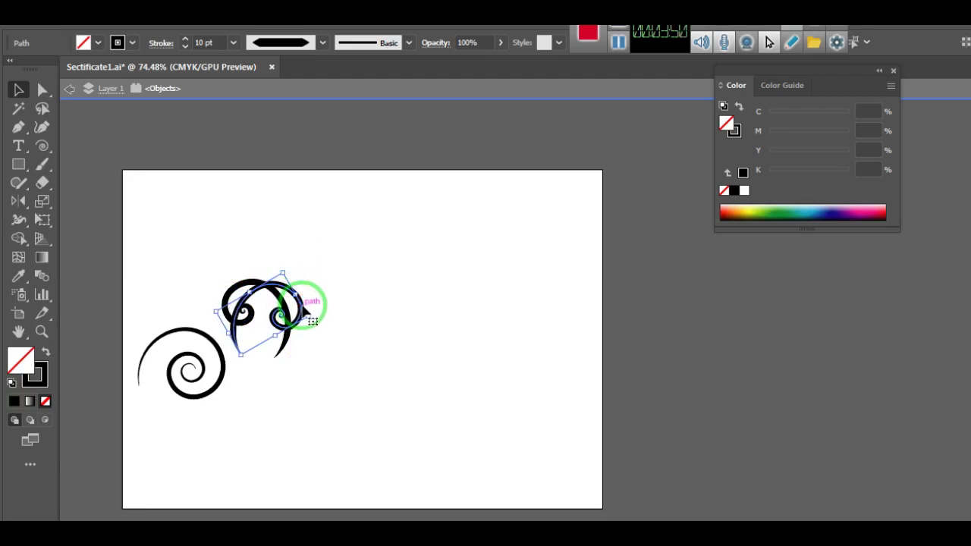
mouse_move(302, 297)
mouse_down()
mouse_move(309, 303)
mouse_move(319, 293)
mouse_up()
drag(319, 329, 219, 294)
key(Up)
key(Up)
key(Up)
key(Up)
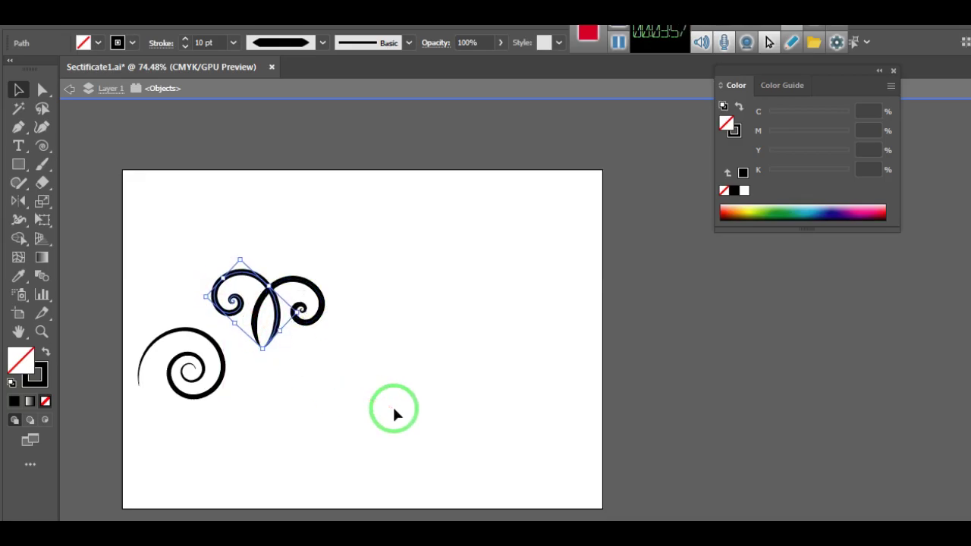
Check the left curl's placement by selecting and deselecting it.
click(383, 365)
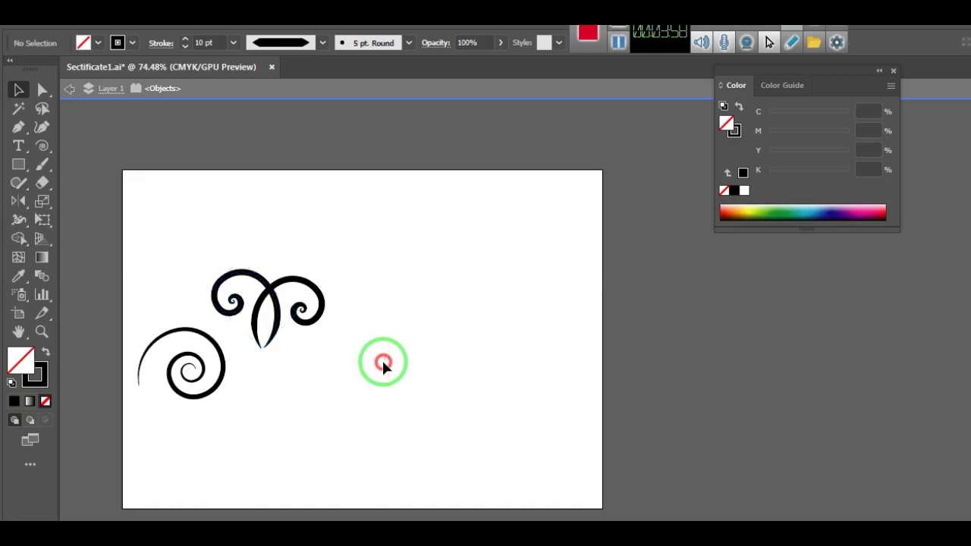
click(277, 313)
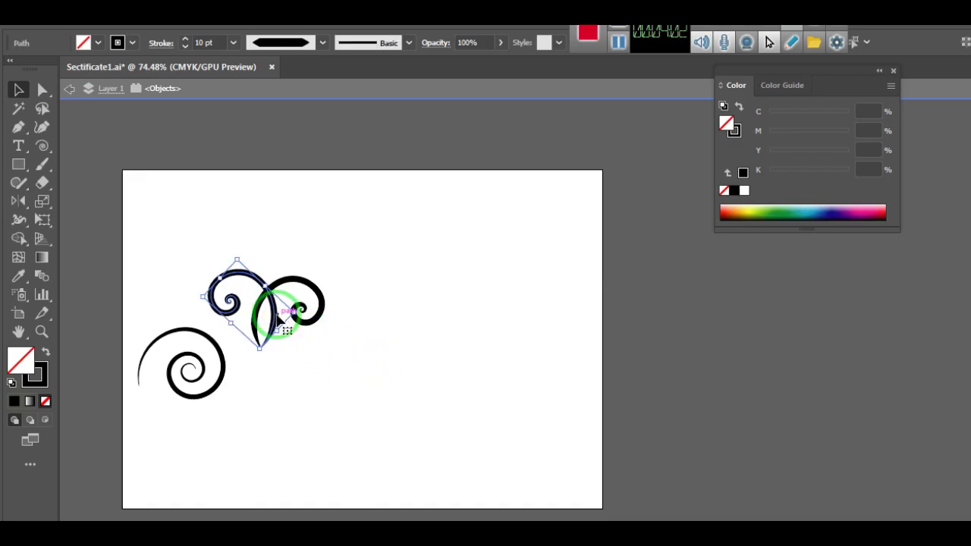
click(382, 362)
click(278, 317)
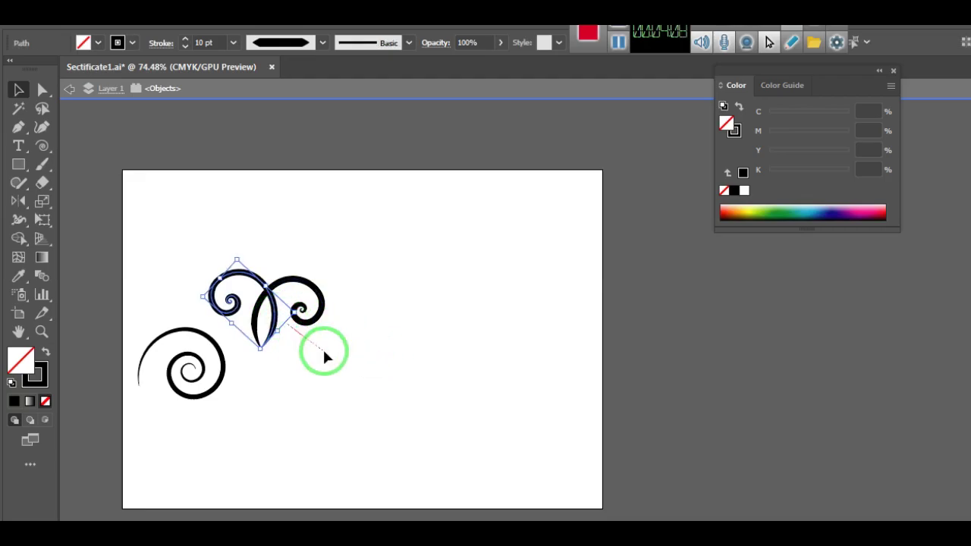
click(381, 391)
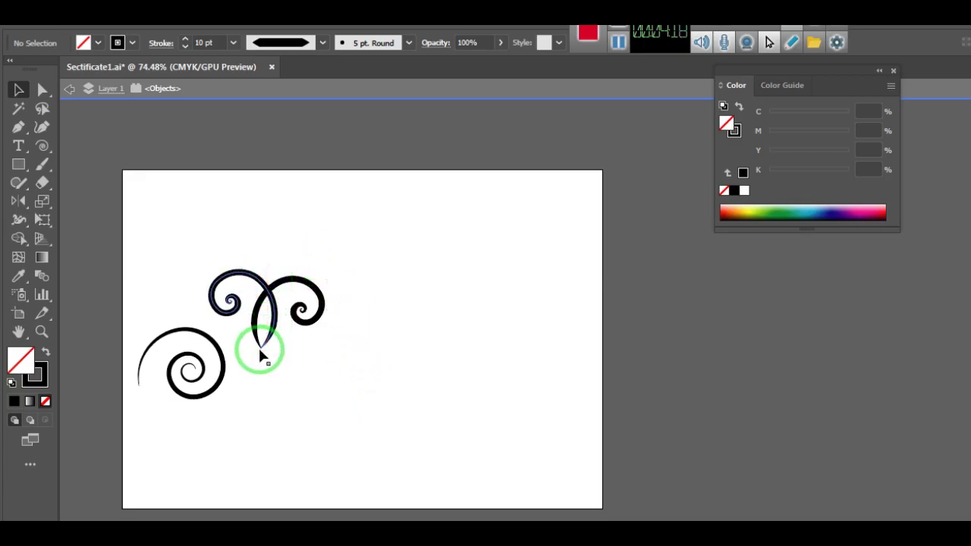
Draw a small rectangle near the top right and rotate it 45° into a diamond.
click(18, 164)
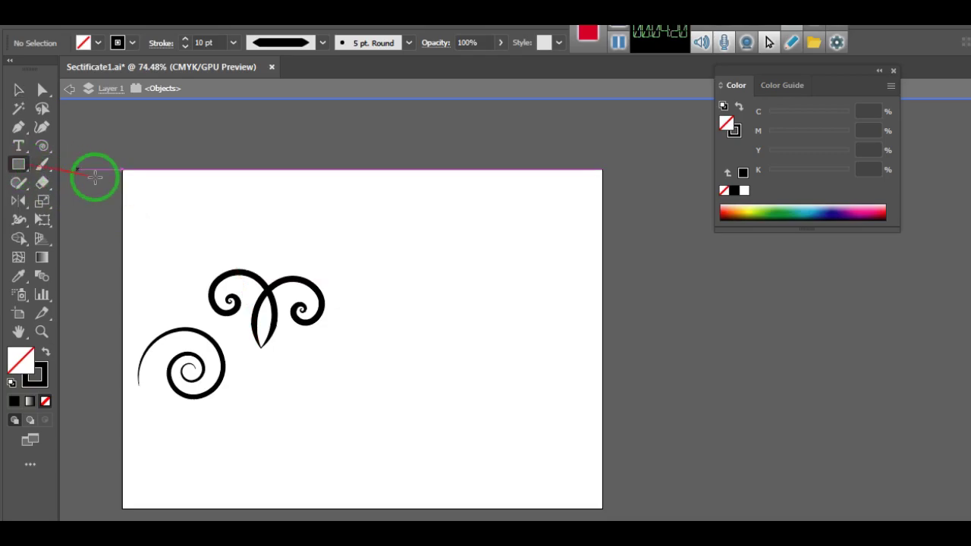
drag(413, 212, 475, 262)
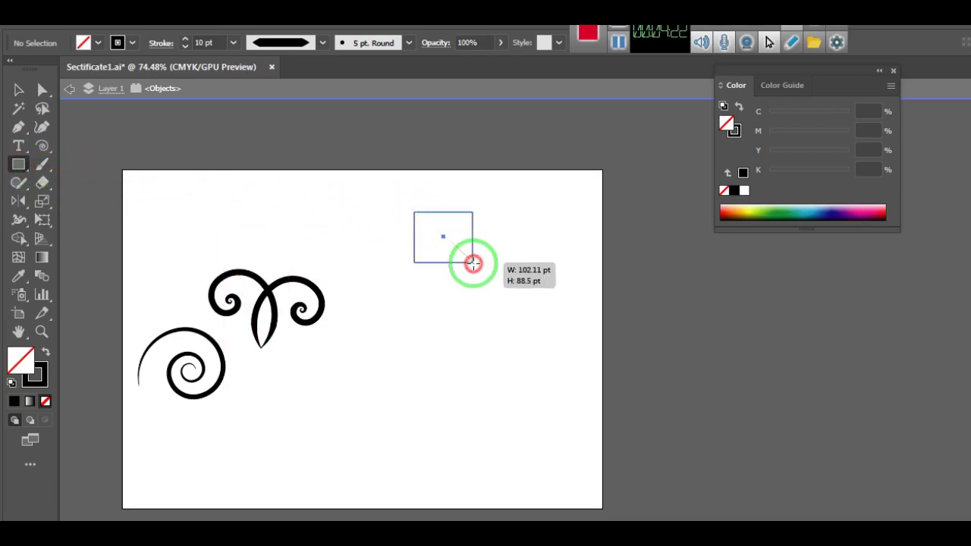
click(19, 90)
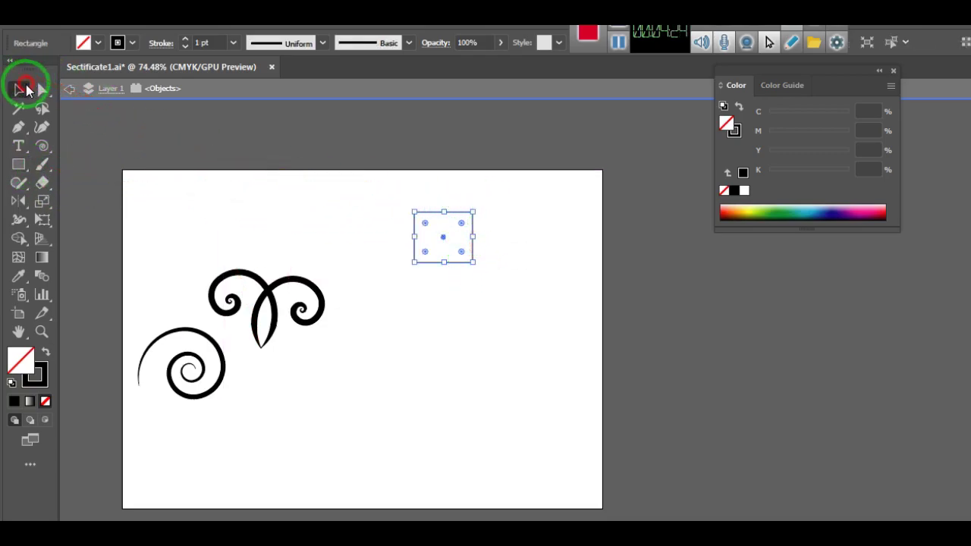
click(478, 211)
click(453, 262)
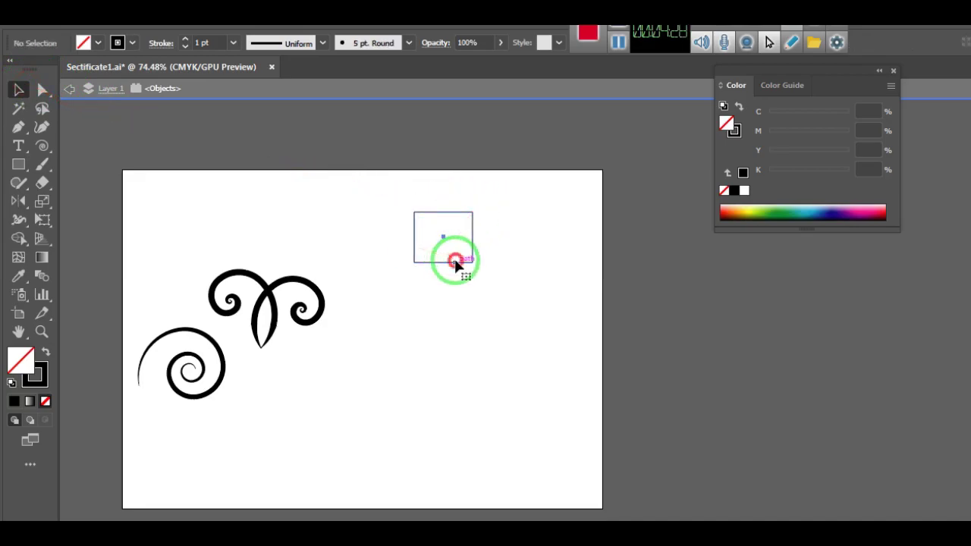
click(497, 232)
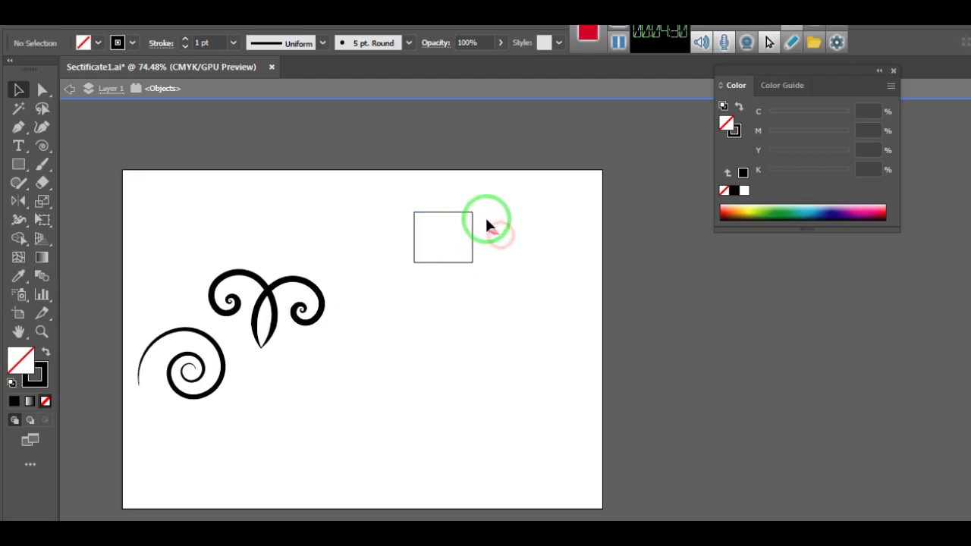
click(475, 207)
click(480, 203)
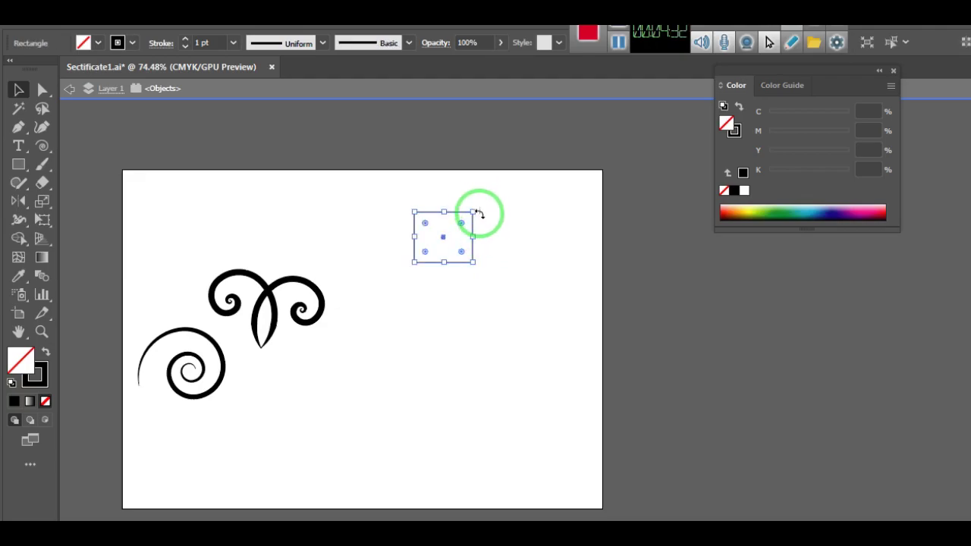
drag(480, 215, 493, 247)
Give the diamond a 10 pt stroke and scale it down small.
click(493, 249)
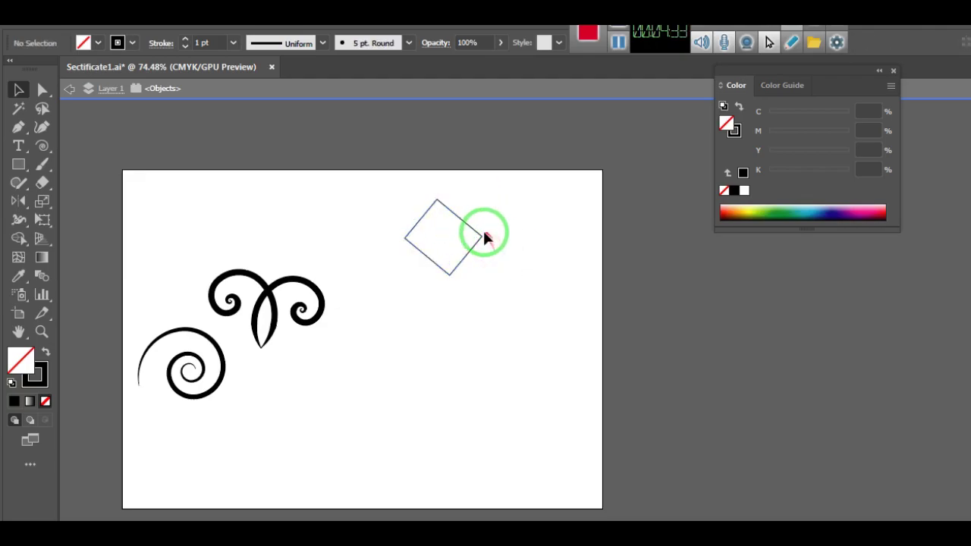
click(481, 235)
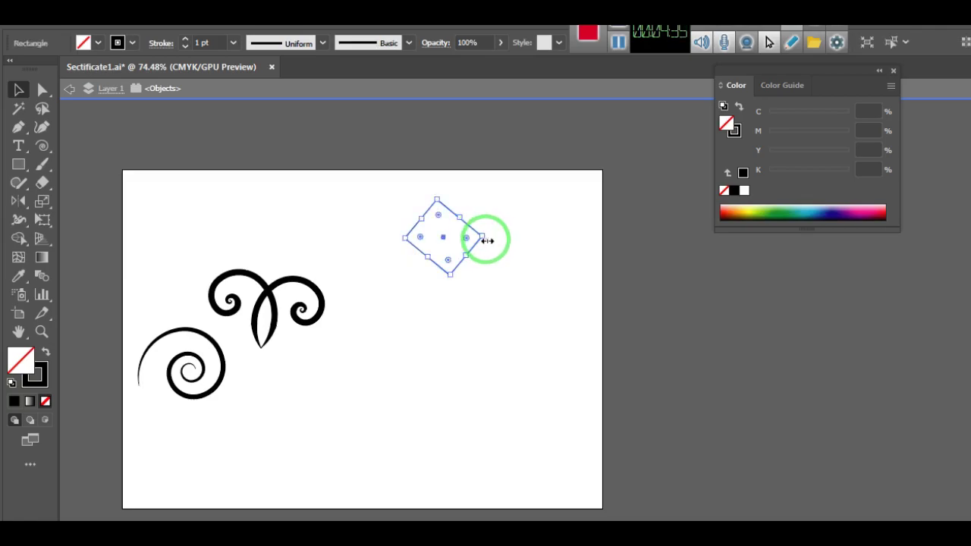
drag(491, 236, 489, 251)
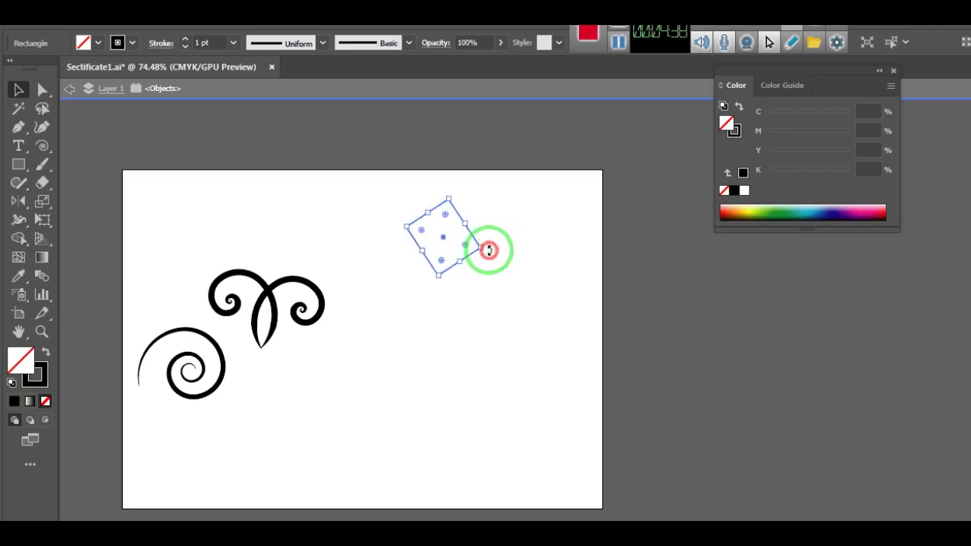
click(236, 42)
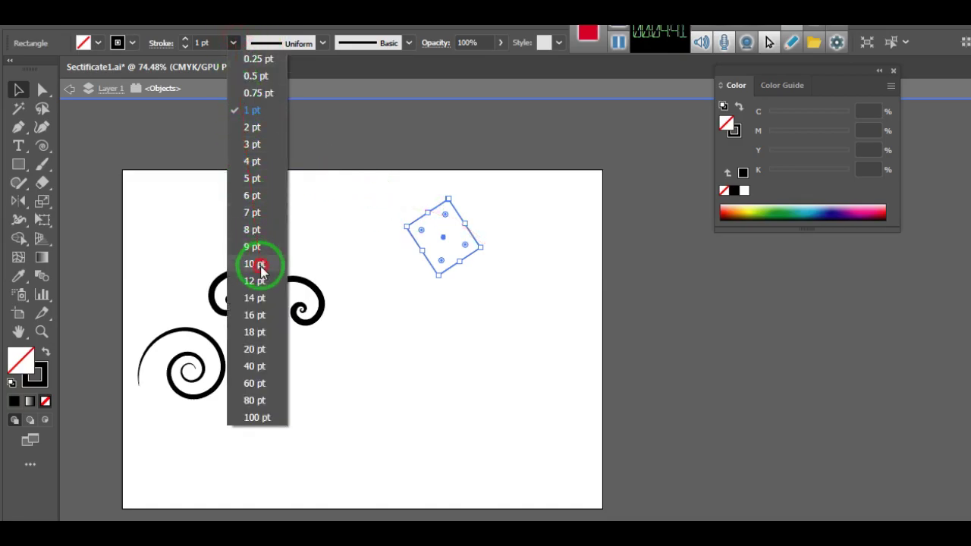
click(258, 265)
mouse_move(445, 199)
mouse_down()
mouse_move(448, 256)
mouse_move(450, 215)
mouse_up()
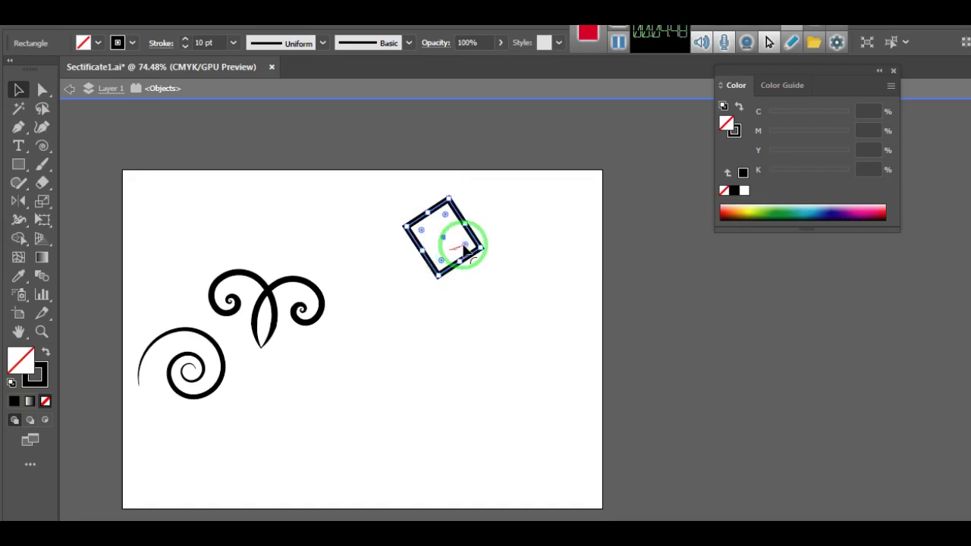
drag(450, 215, 441, 261)
click(483, 276)
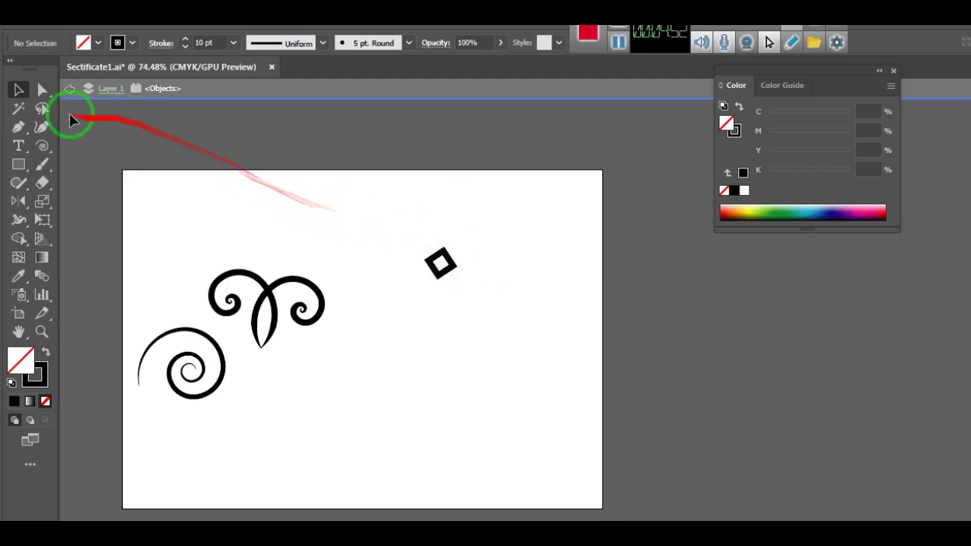
Drag the small diamond left until it sits centred just above where the curls meet.
mouse_move(440, 263)
mouse_down()
mouse_move(354, 245)
mouse_move(282, 262)
mouse_up()
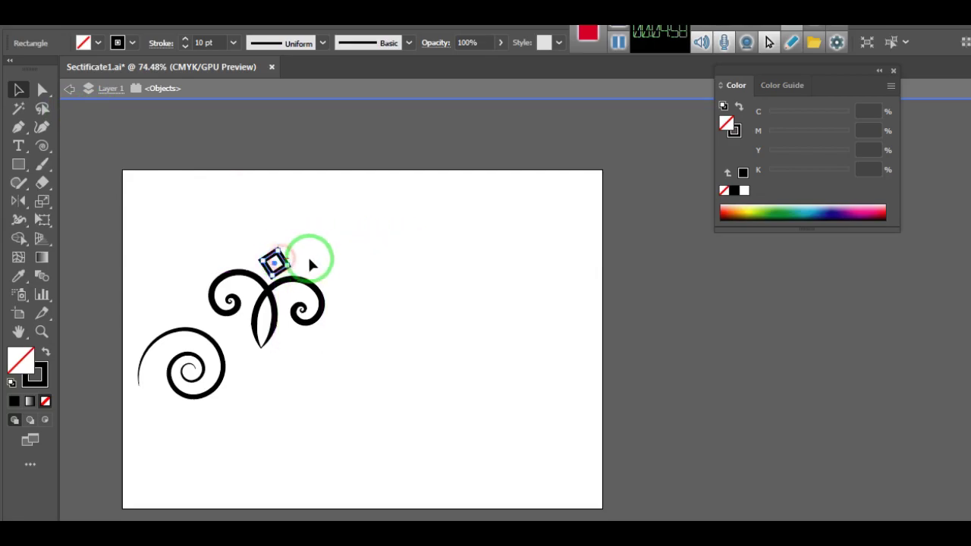
click(350, 260)
click(282, 261)
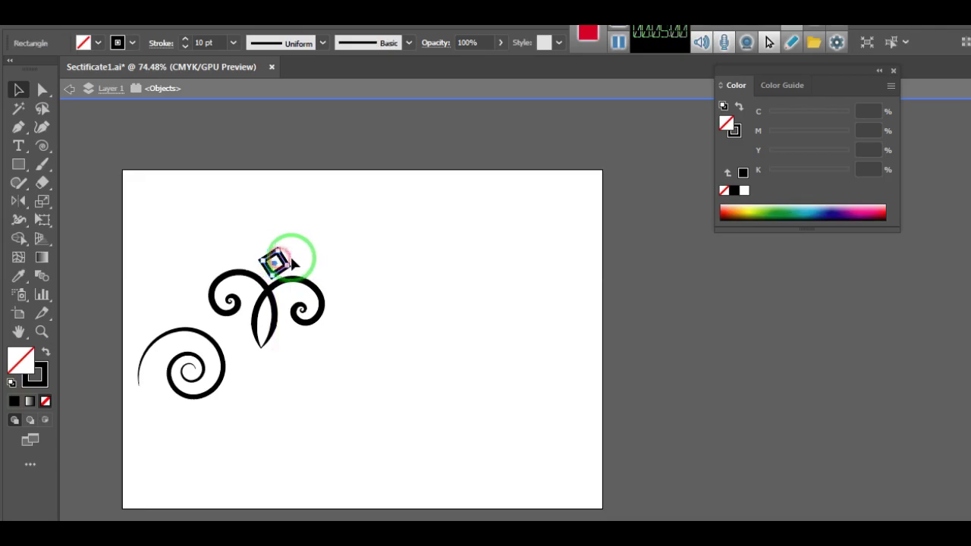
mouse_move(269, 241)
mouse_down()
mouse_move(285, 281)
mouse_move(256, 238)
mouse_move(255, 254)
mouse_move(311, 275)
mouse_up()
click(350, 229)
click(287, 266)
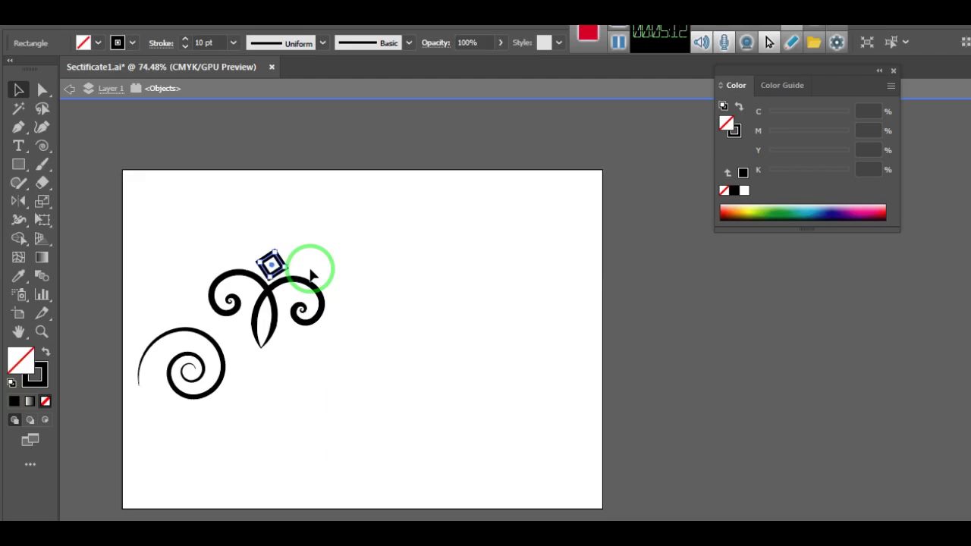
drag(311, 275, 449, 296)
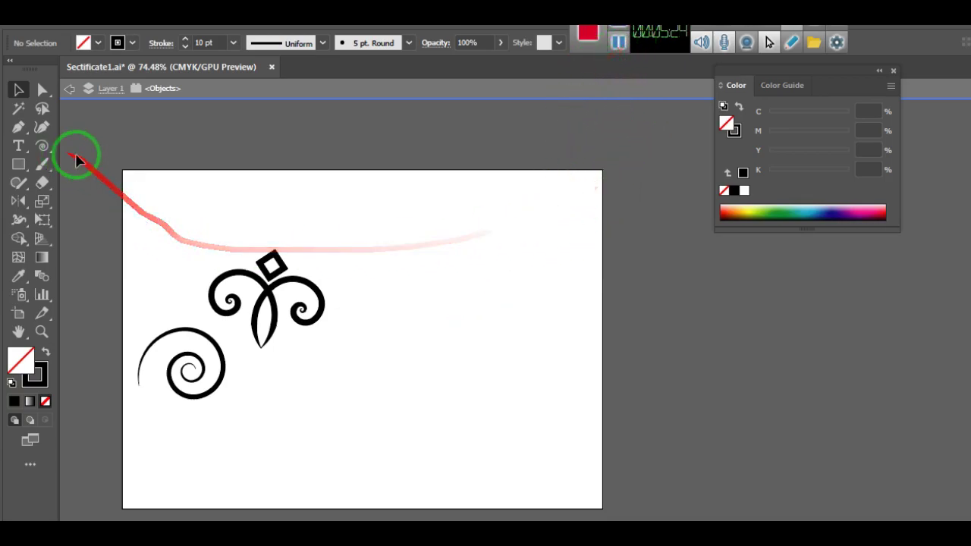
click(42, 149)
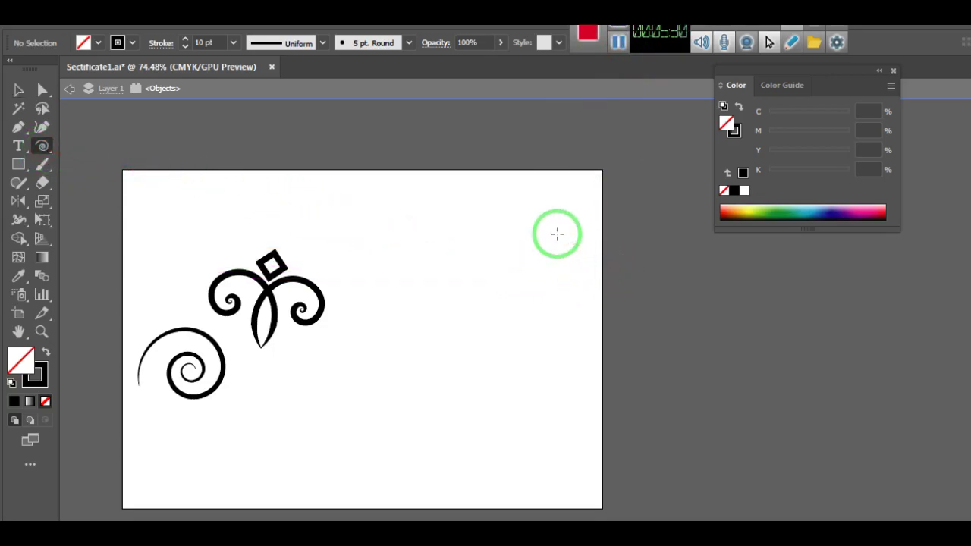
Drag out a third spiral at the artboard's top-right corner, overhanging the top edge.
mouse_move(557, 237)
mouse_down()
mouse_move(522, 260)
mouse_move(531, 246)
mouse_up()
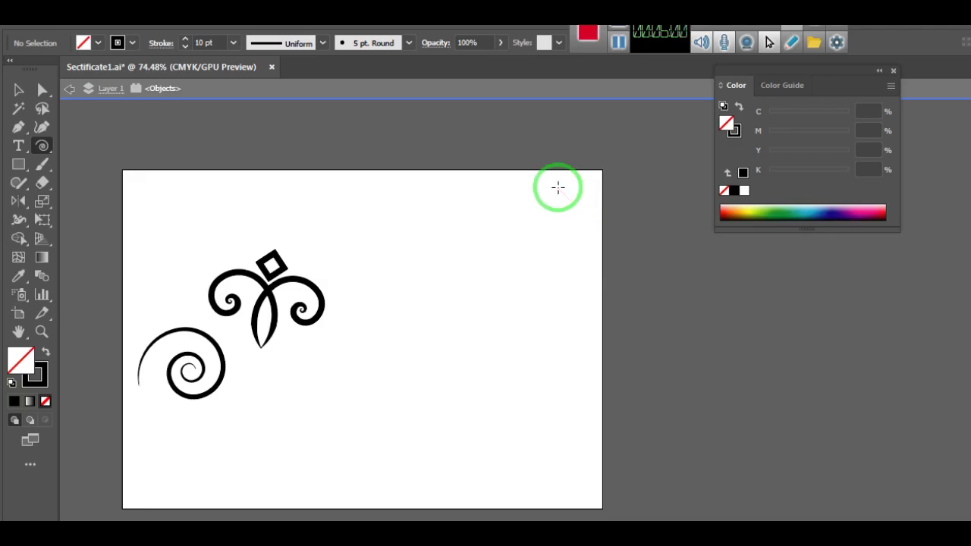
drag(558, 188, 495, 208)
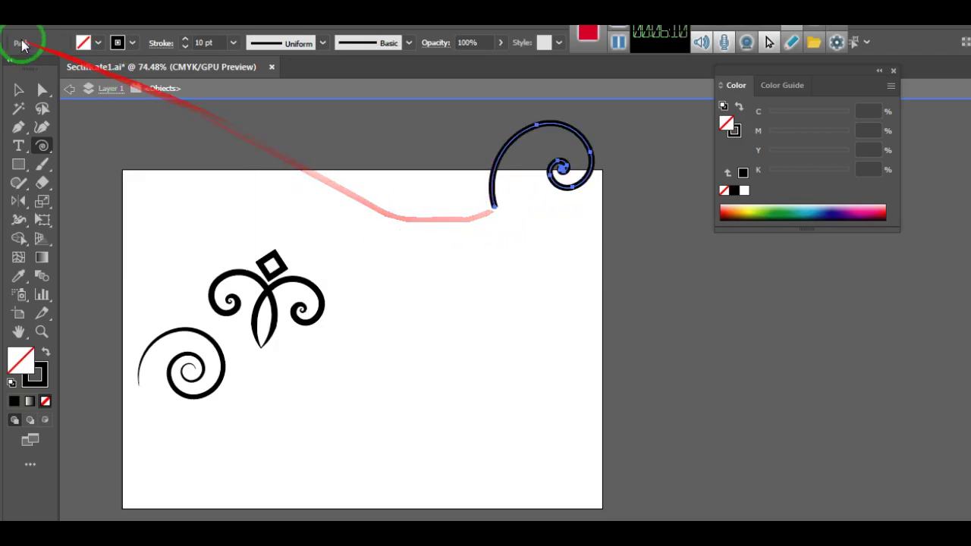
click(18, 90)
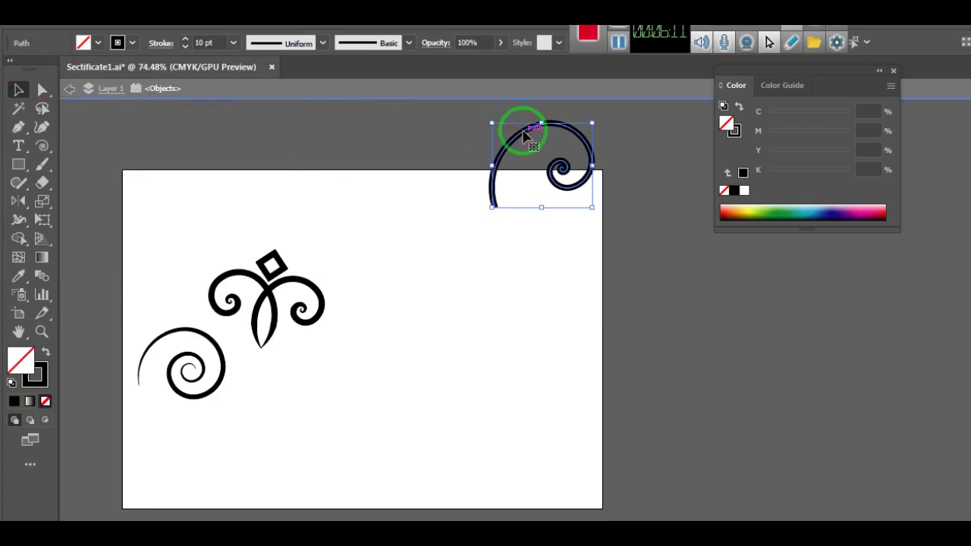
Isolate the third spiral and drag it down-left inside the page near the top right.
double_click(522, 131)
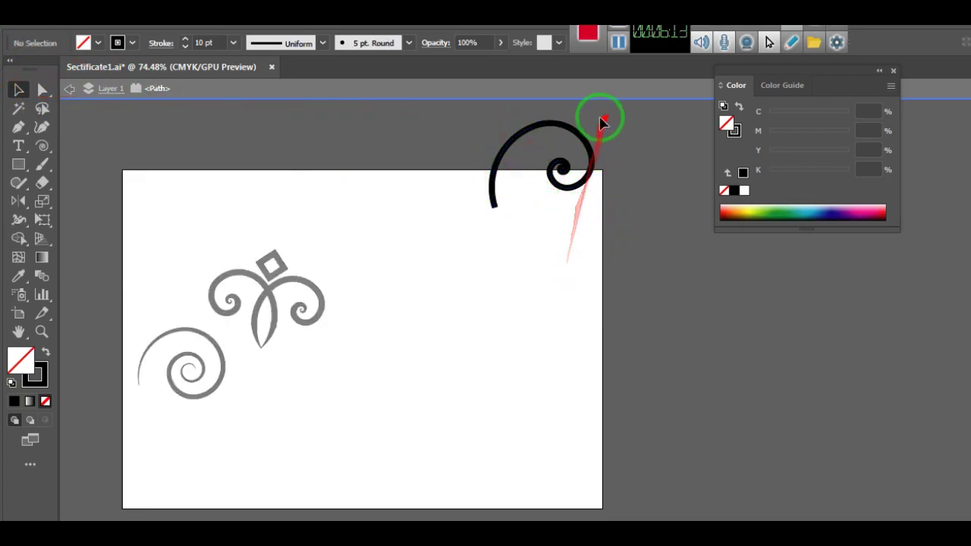
mouse_move(585, 144)
mouse_down()
mouse_move(521, 245)
mouse_move(513, 282)
mouse_move(459, 228)
mouse_move(523, 288)
mouse_up()
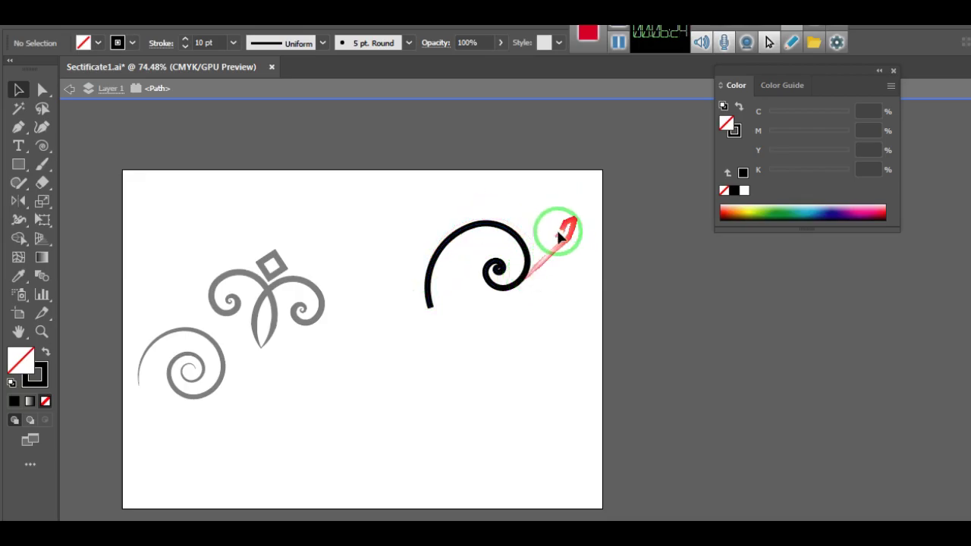
drag(523, 289, 531, 262)
click(531, 262)
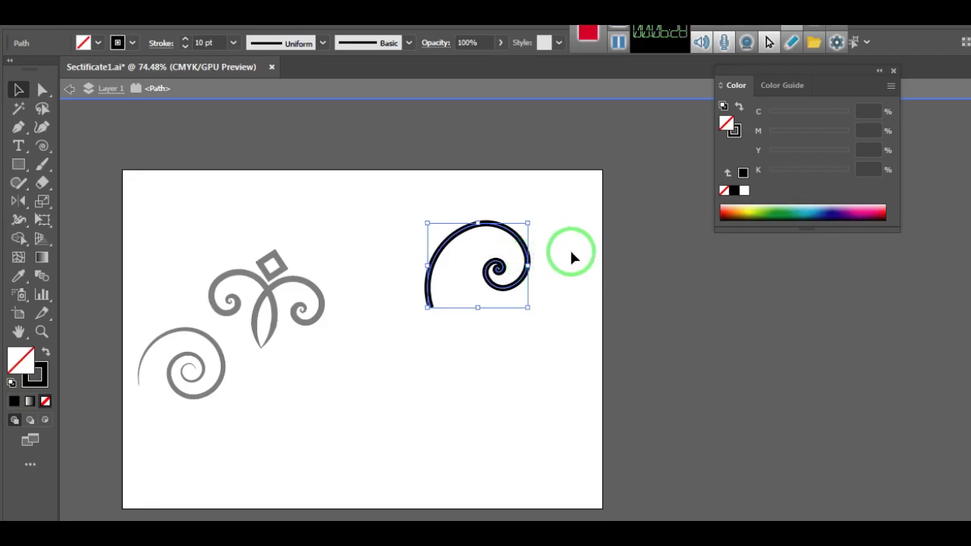
Reselect the spiral, then open and dismiss its right-click menu.
click(565, 283)
click(518, 282)
click(585, 283)
click(529, 275)
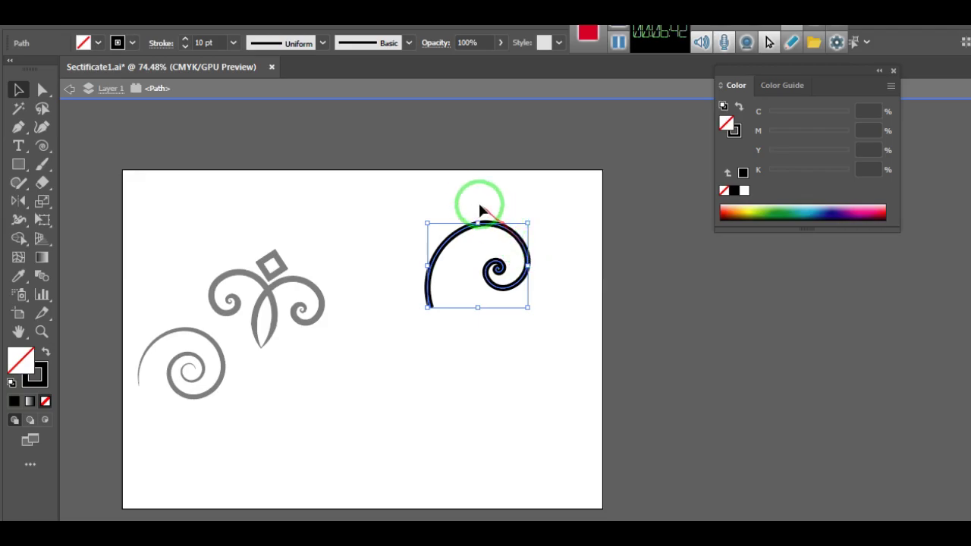
click(571, 274)
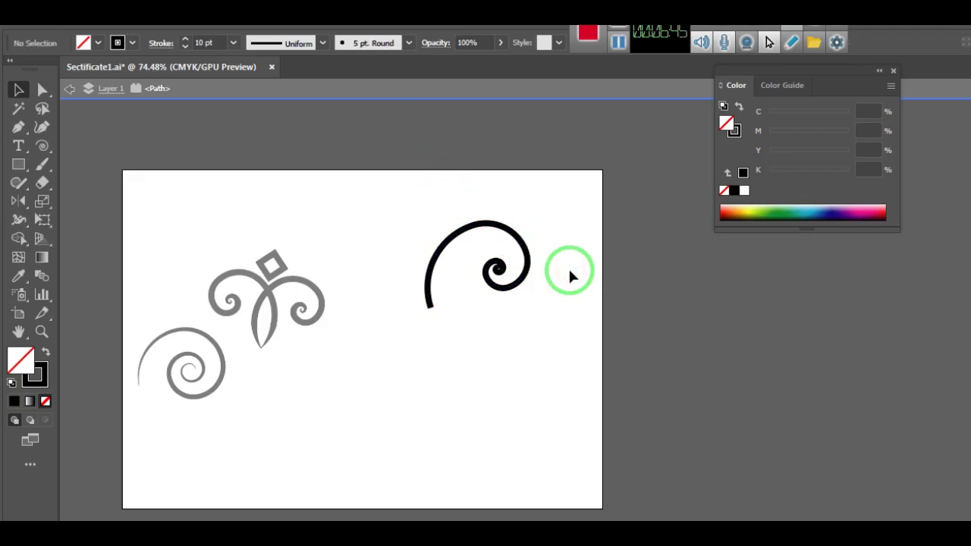
click(516, 237)
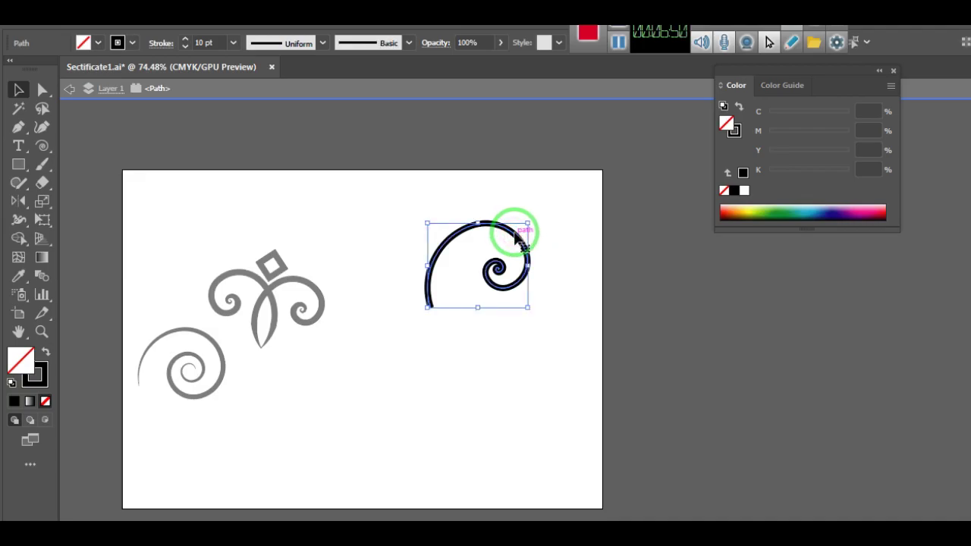
right_click(516, 237)
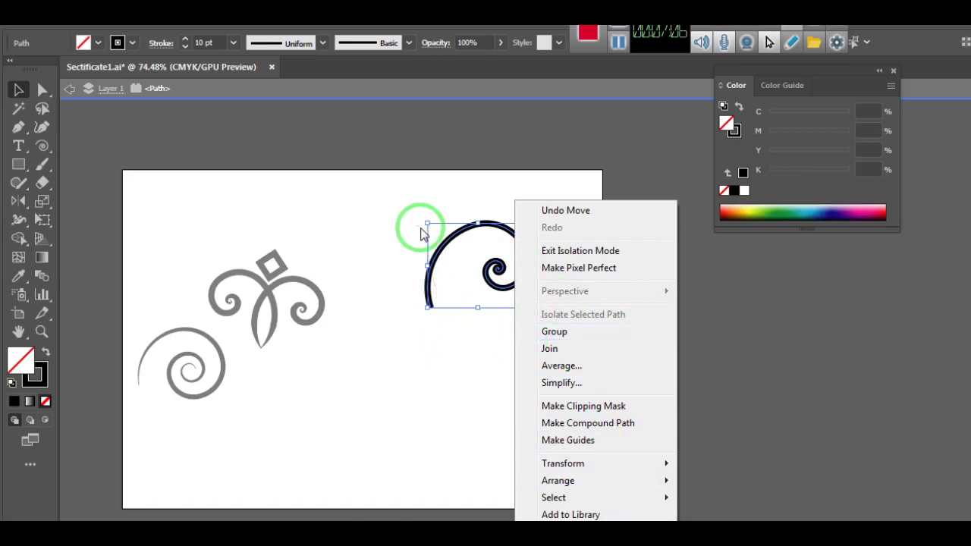
click(620, 43)
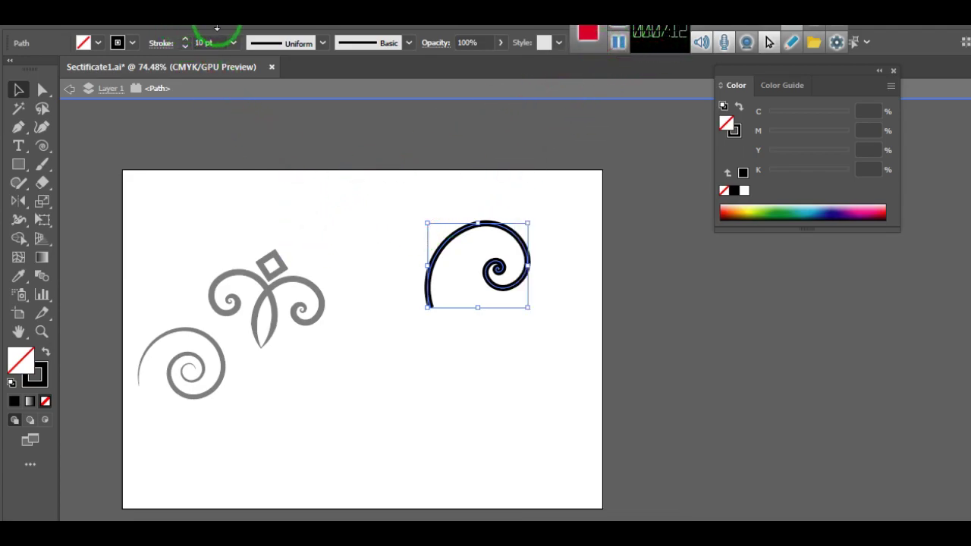
Expand the third spiral with Fill and Stroke checked into a solid black outline shape.
click(629, 60)
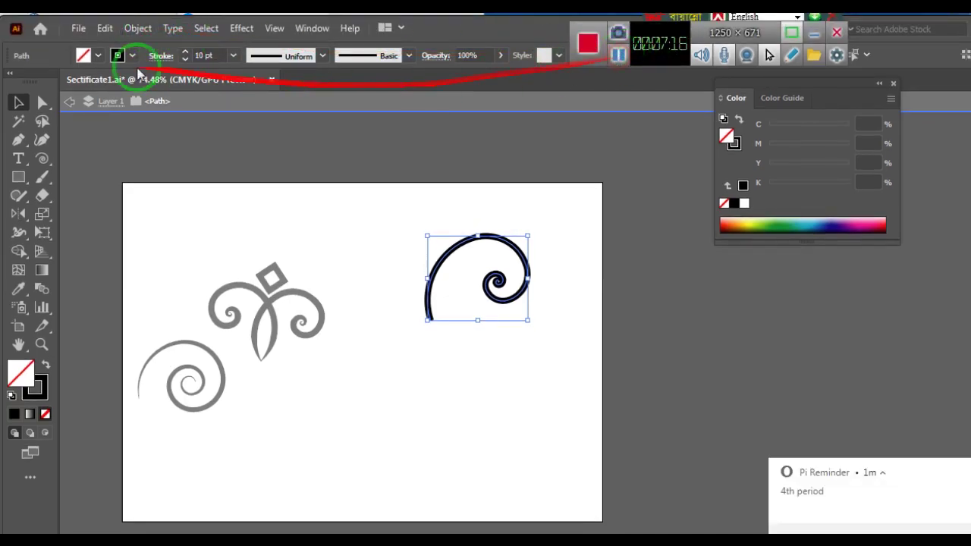
click(137, 28)
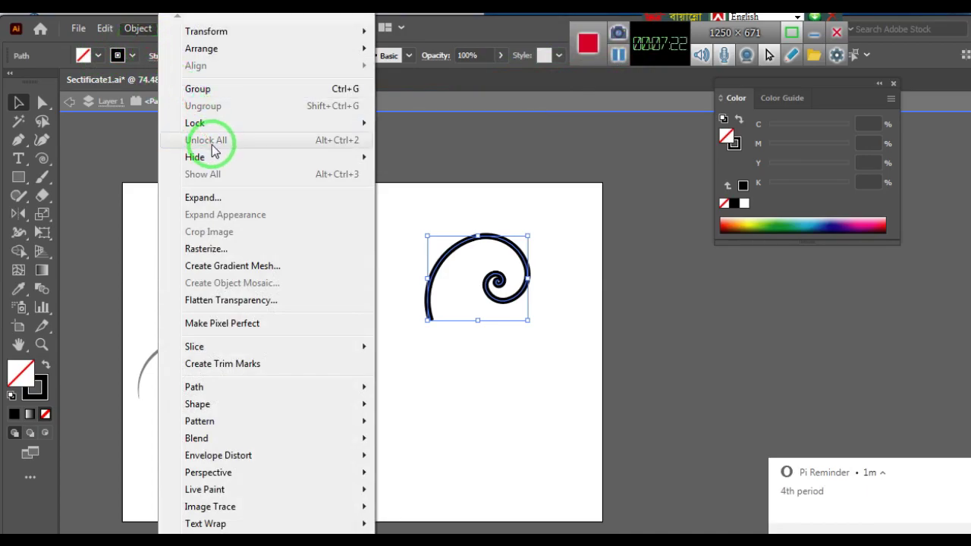
click(279, 200)
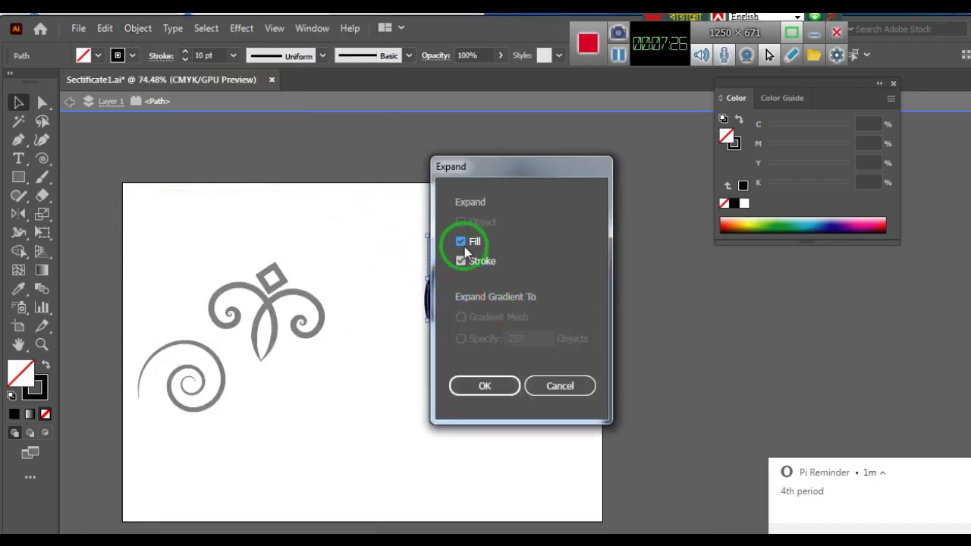
click(472, 389)
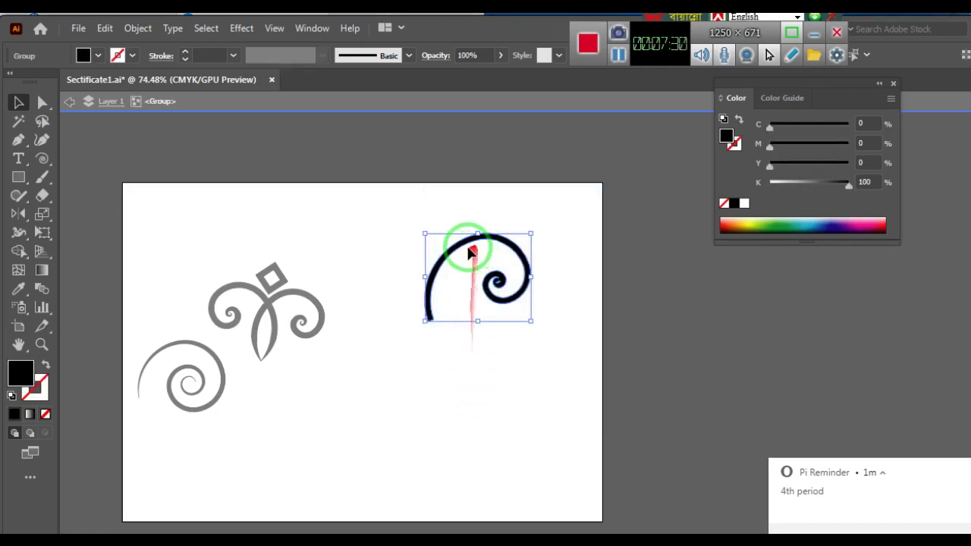
drag(438, 275, 438, 275)
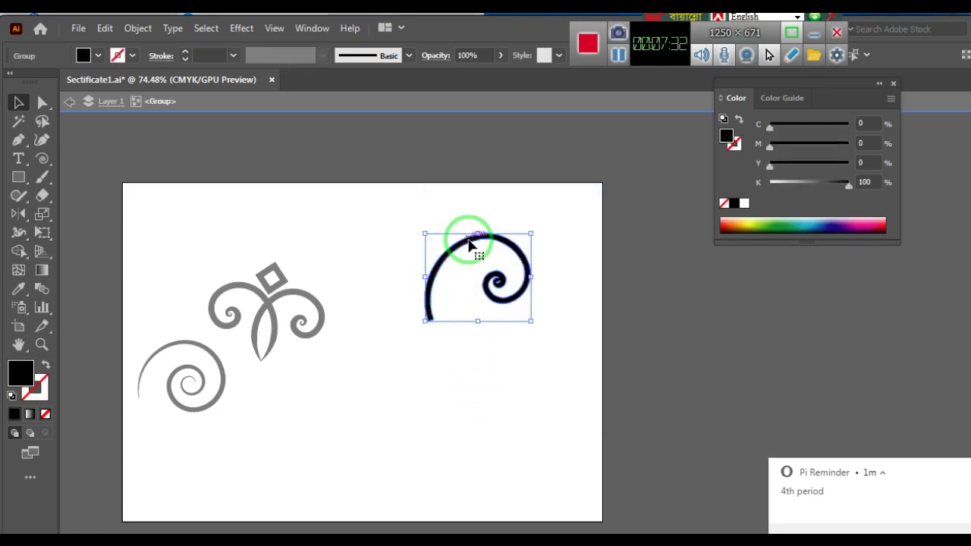
drag(557, 234, 512, 245)
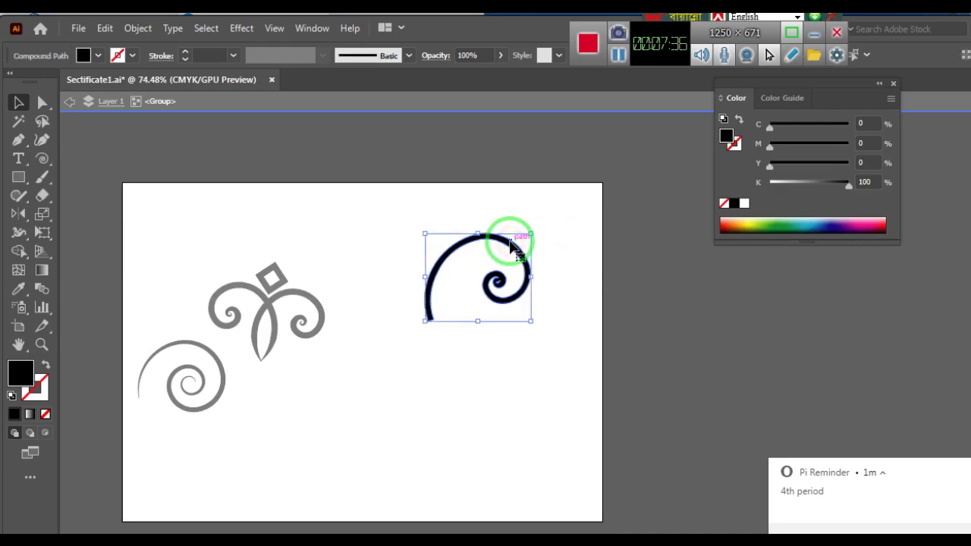
mouse_move(512, 243)
mouse_down()
mouse_move(558, 269)
mouse_move(43, 364)
mouse_up()
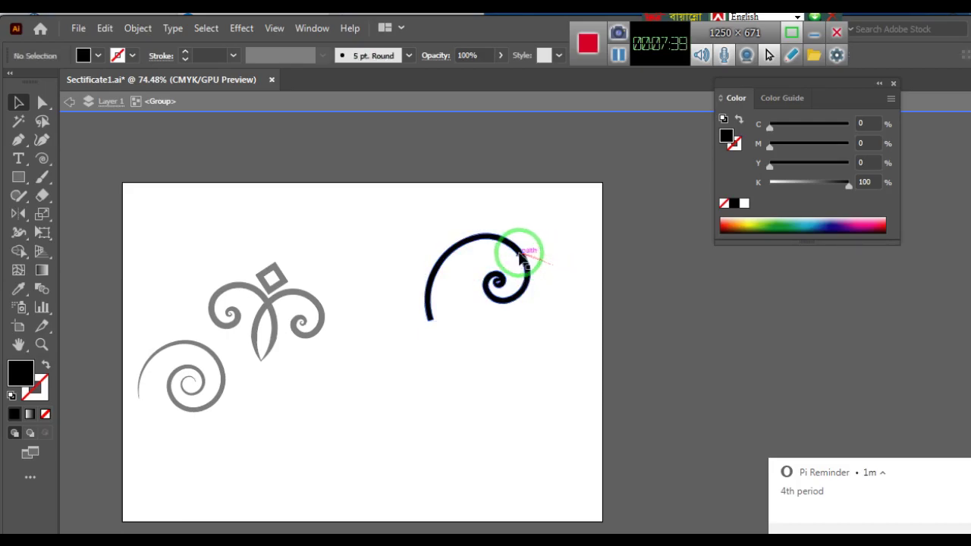
Zoom in on the right-hand spiral and cut its outline at the outer curve.
click(42, 343)
drag(513, 288, 742, 243)
mouse_move(544, 271)
mouse_down()
mouse_move(619, 275)
mouse_move(577, 281)
mouse_up()
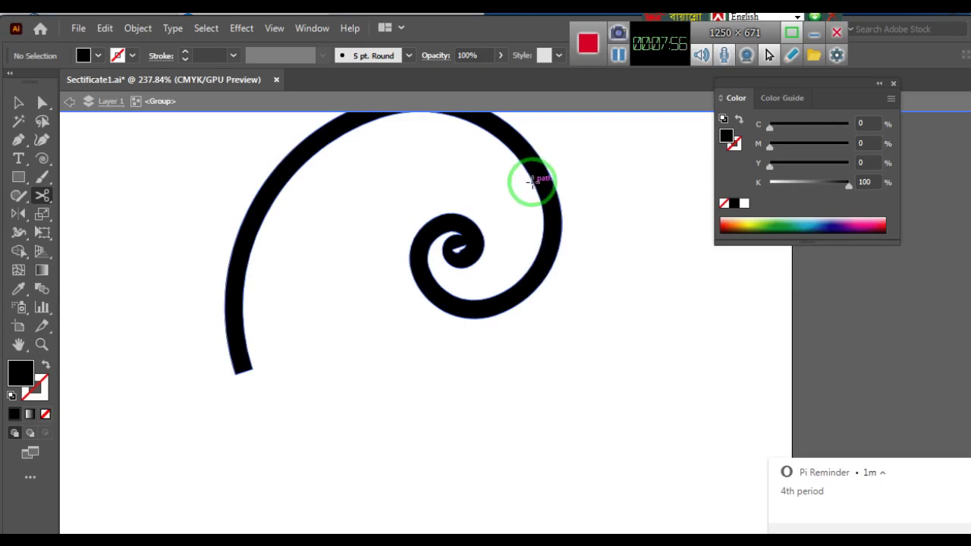
click(532, 182)
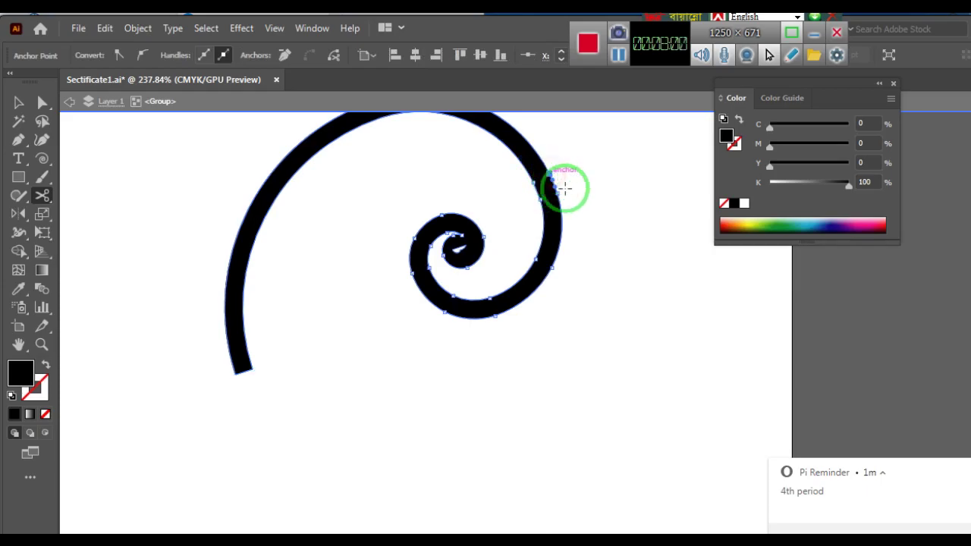
scroll(602, 251, up, 2)
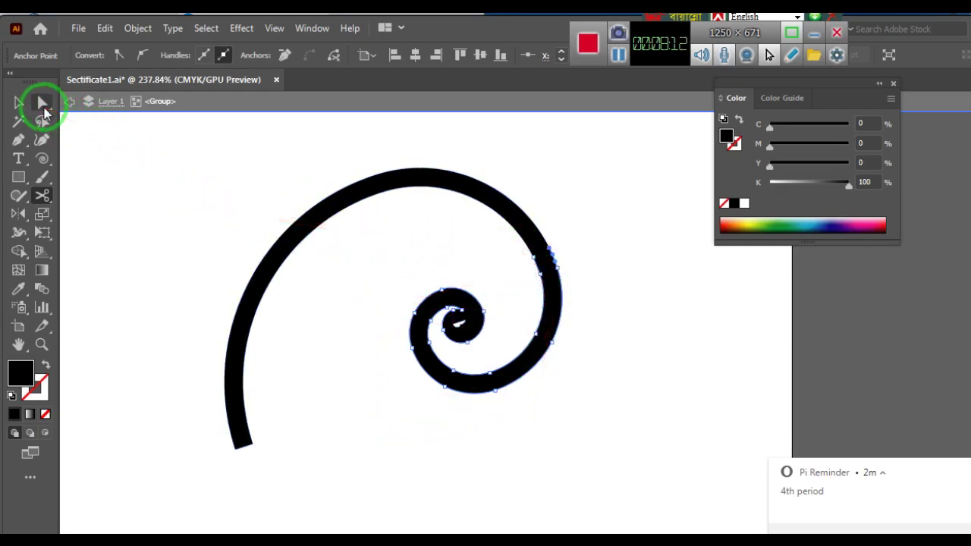
Delete the spiral's outer left arc anchors, then the leftover upper wedge, using Direct Selection.
click(43, 106)
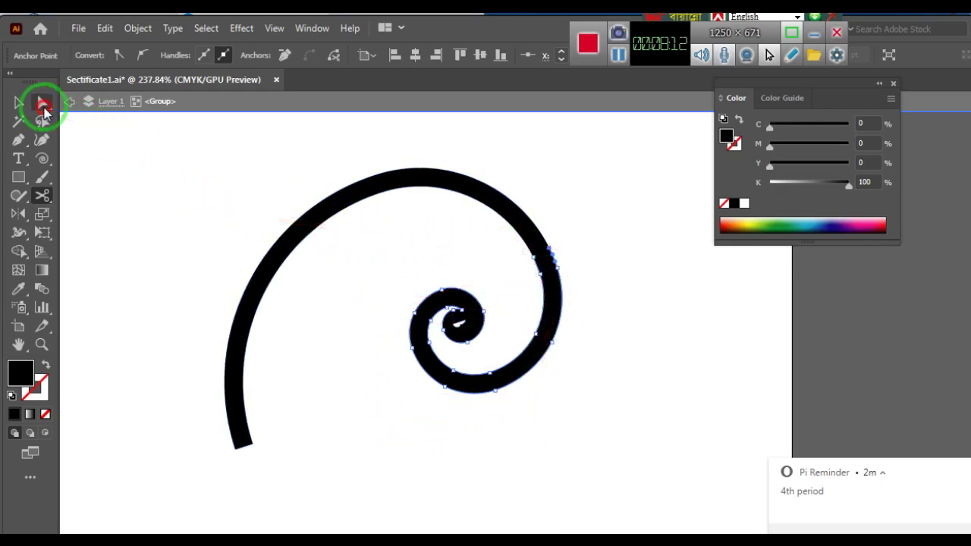
click(342, 288)
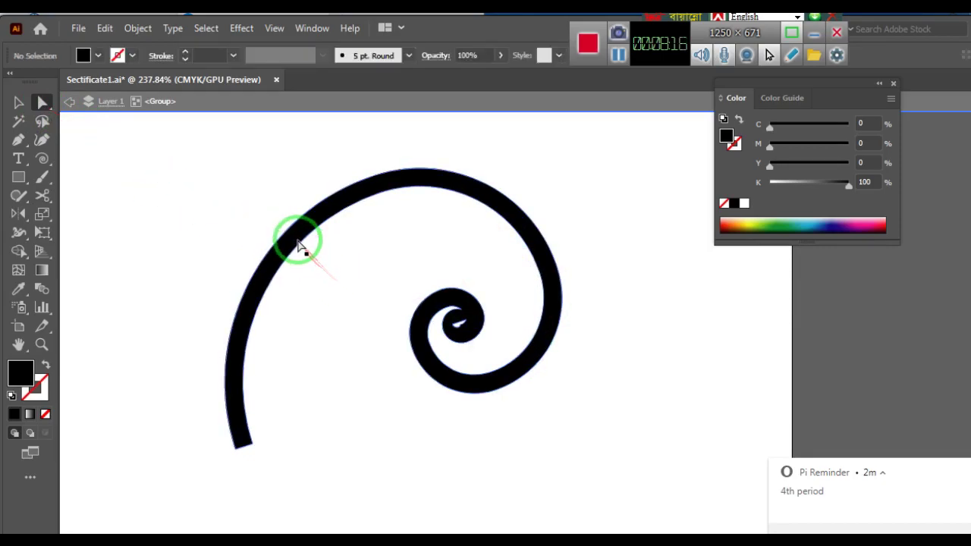
click(296, 239)
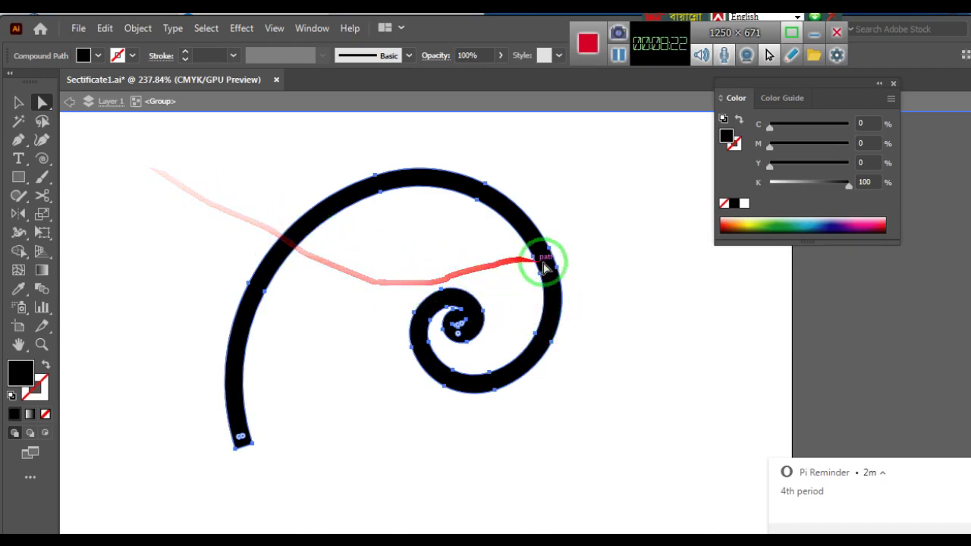
click(401, 253)
click(507, 214)
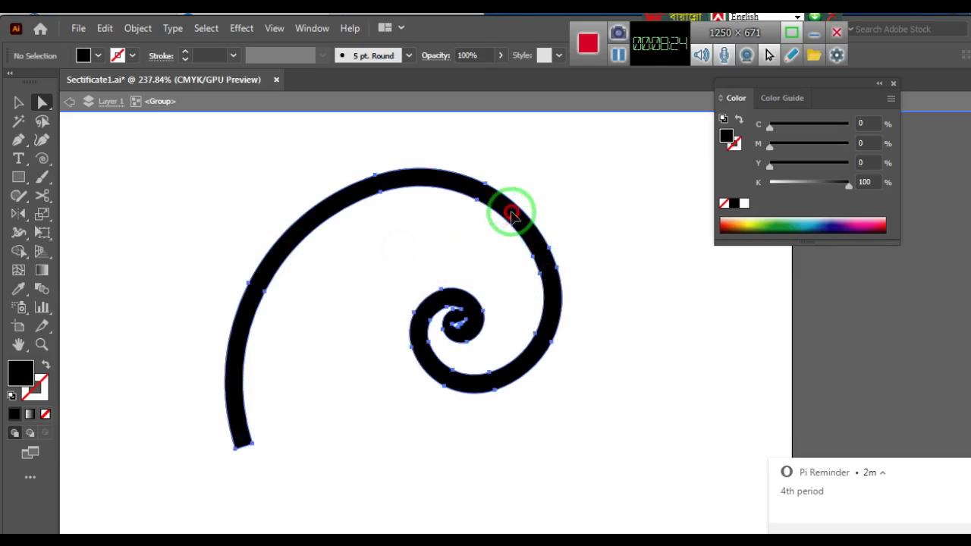
drag(276, 164, 331, 364)
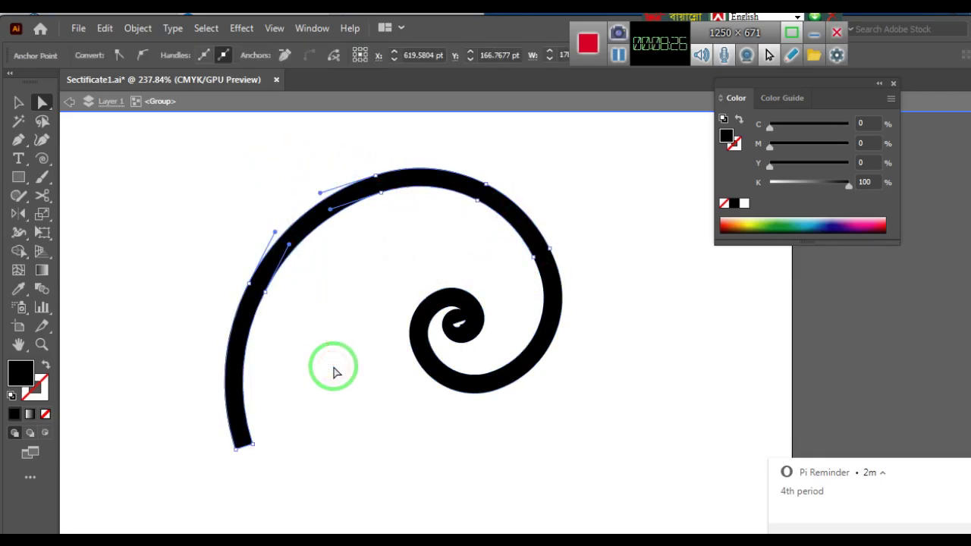
click(192, 221)
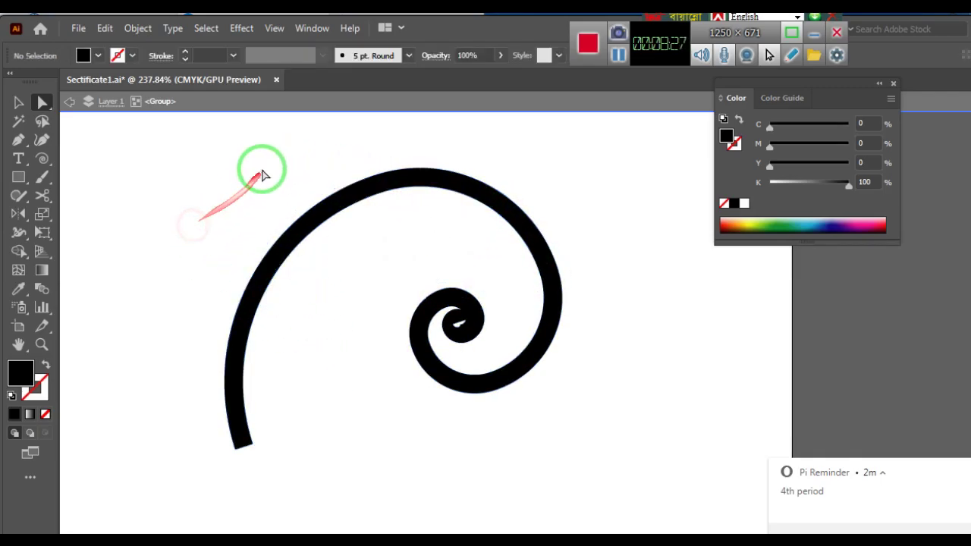
drag(189, 158, 324, 505)
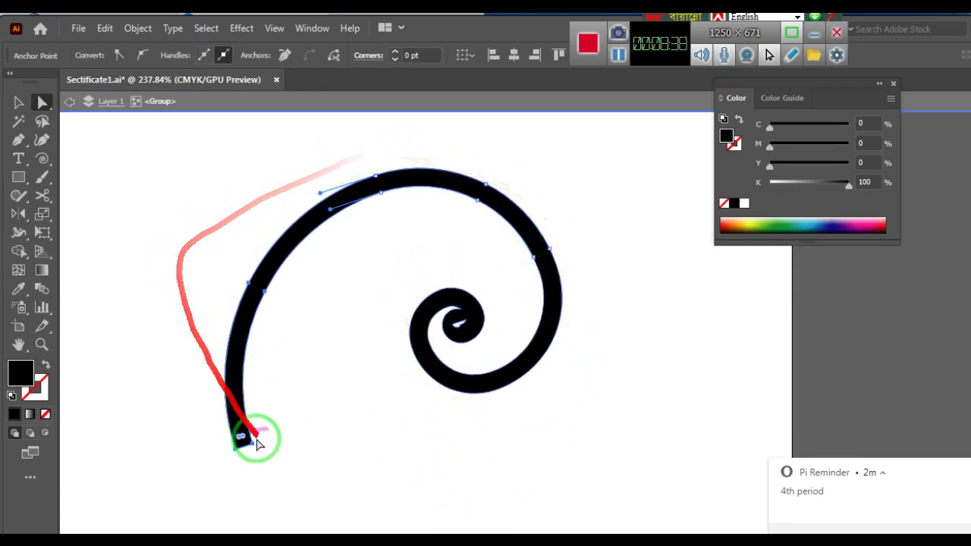
key(Delete)
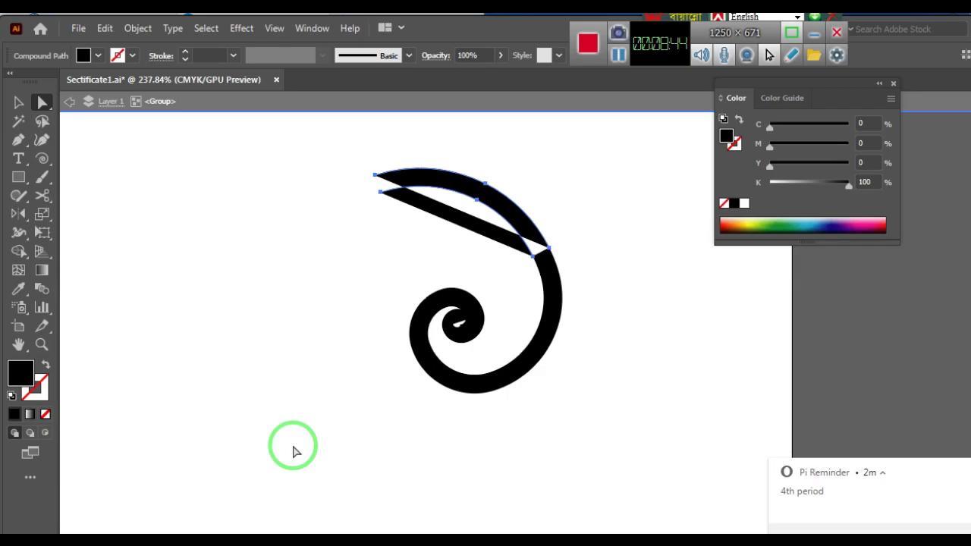
key(Delete)
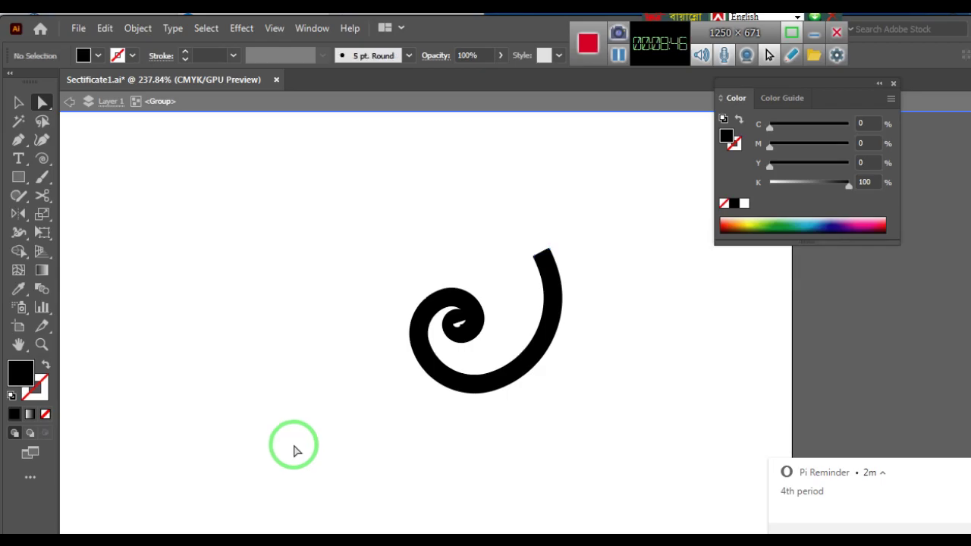
Select the trimmed spiral and zoom to about 632% on its tail end and coil gap.
click(534, 337)
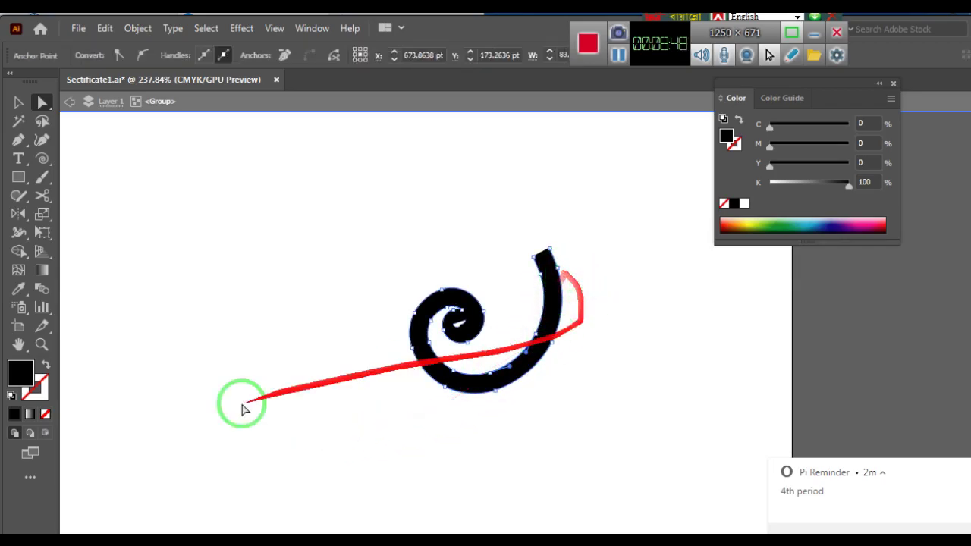
click(41, 343)
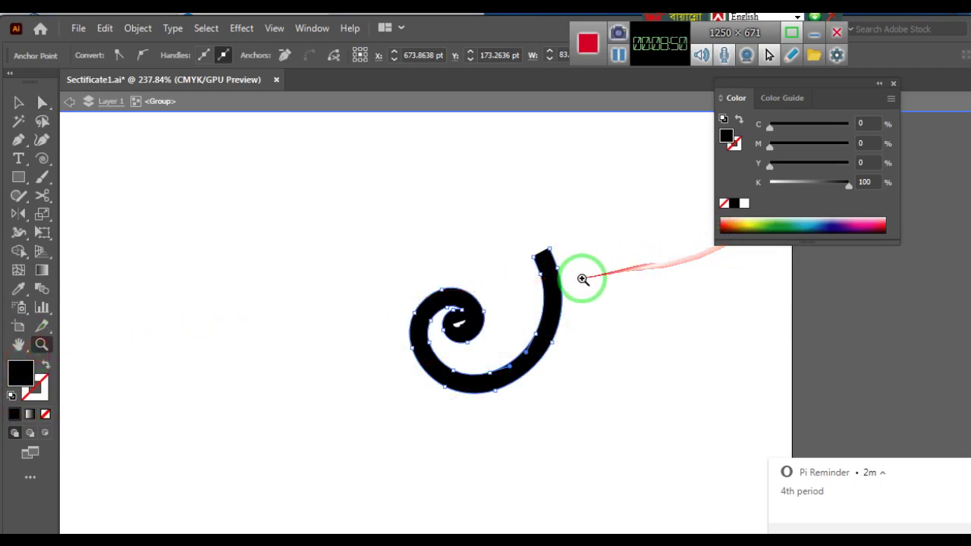
drag(583, 279, 546, 236)
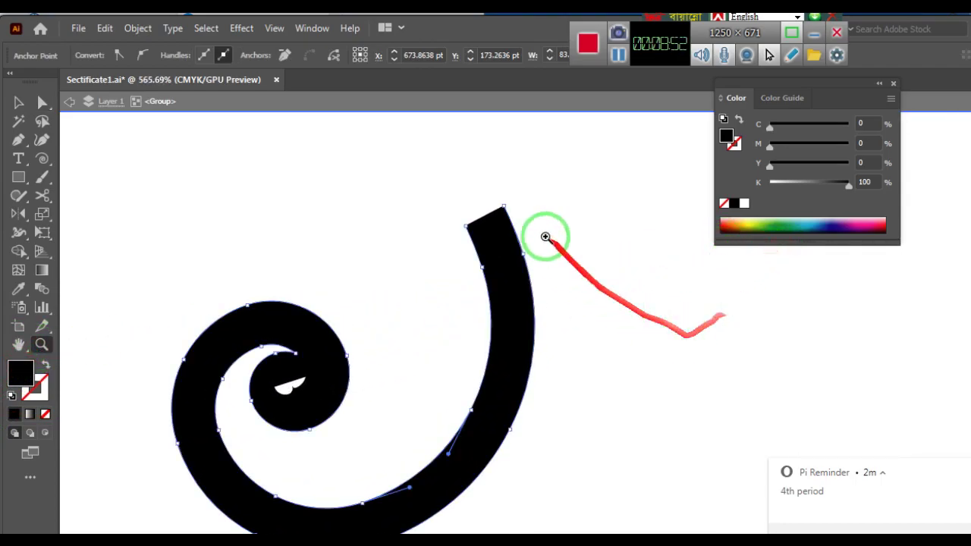
drag(538, 215, 557, 209)
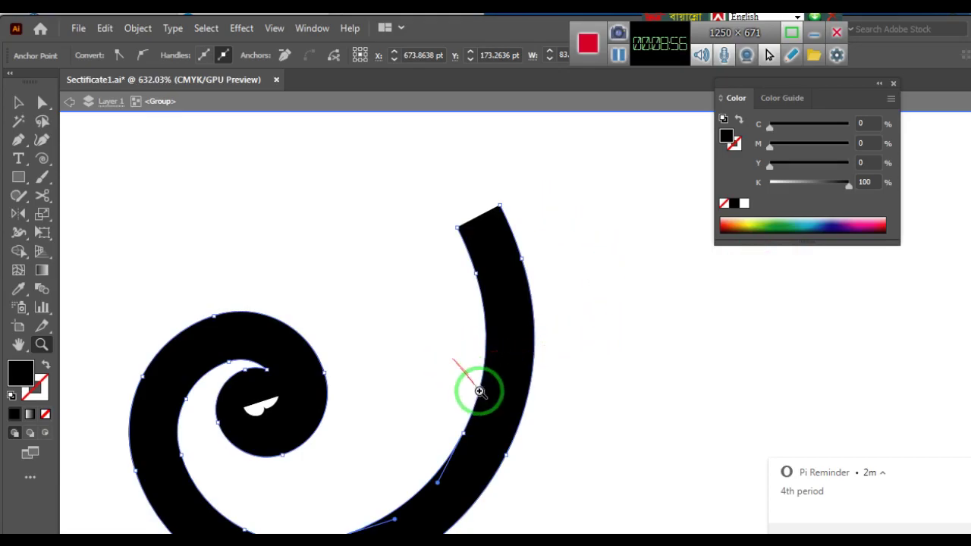
scroll(479, 392, down, 1)
scroll(479, 392, down, 1)
scroll(479, 392, up, 1)
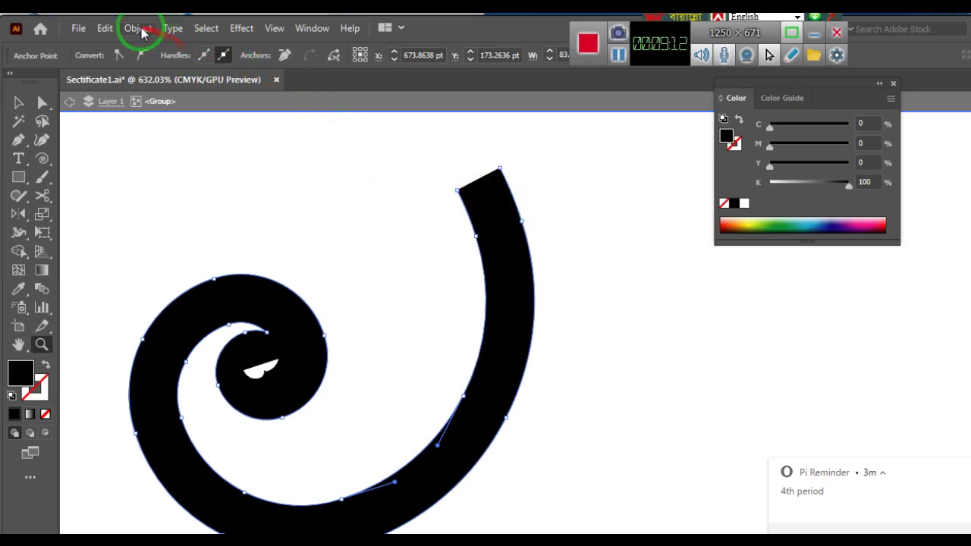
Unite the spiral's pieces with Pathfinder into one compound path, then zoom back out.
click(314, 28)
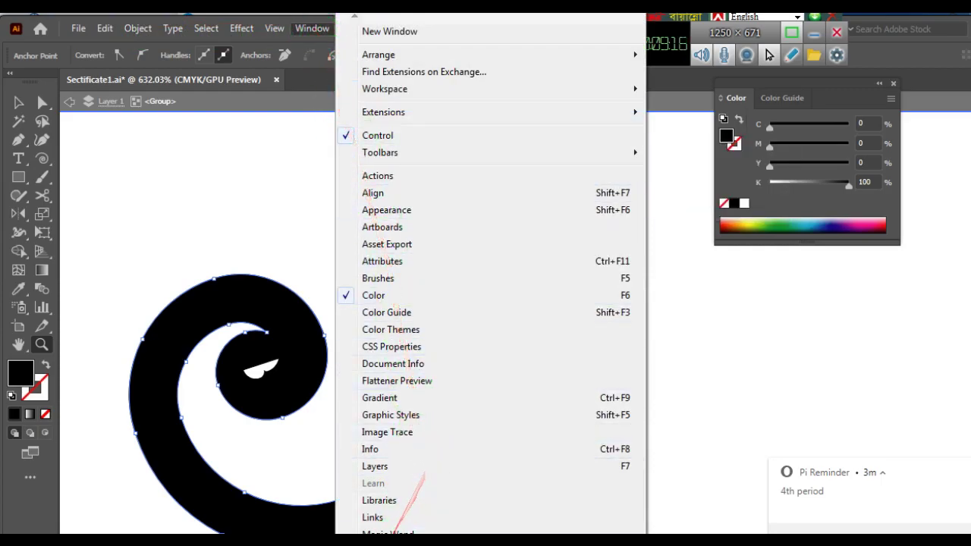
key(ctrl+shift+F9)
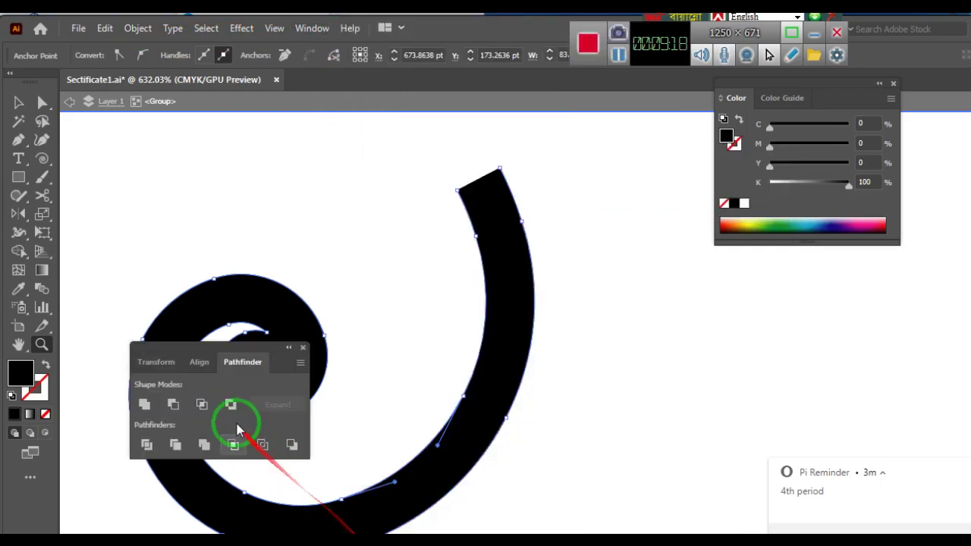
mouse_move(192, 350)
mouse_down()
mouse_move(475, 304)
mouse_move(641, 261)
mouse_up()
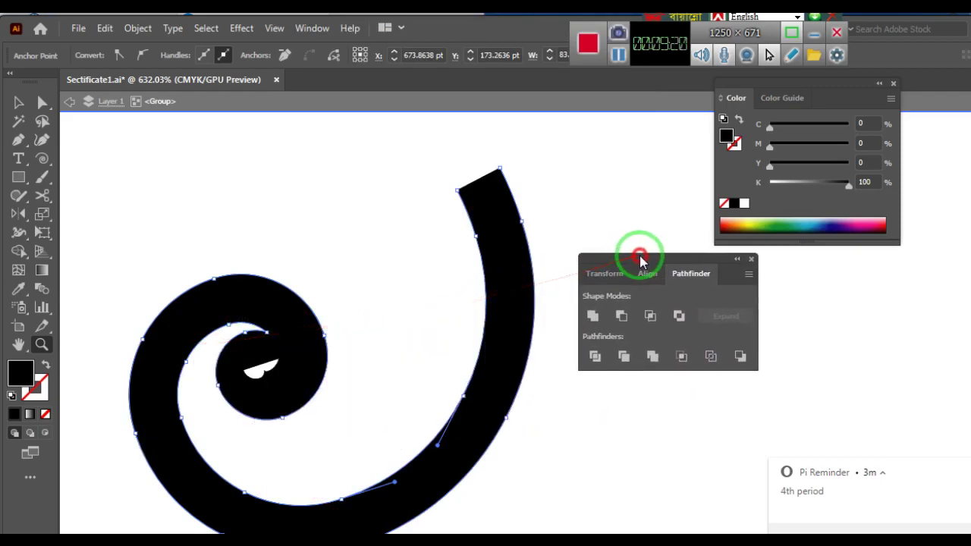
click(593, 316)
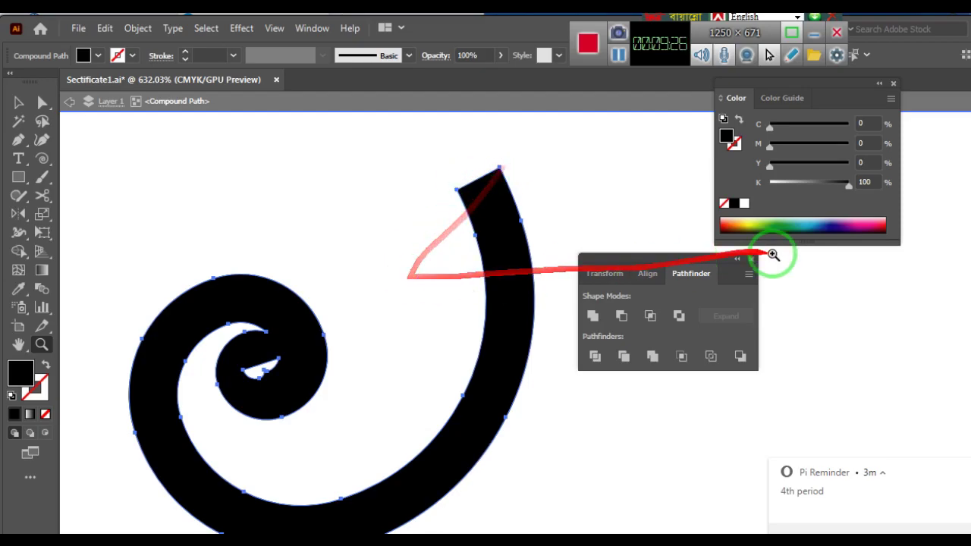
mouse_move(622, 440)
mouse_down()
mouse_move(243, 488)
mouse_move(403, 468)
mouse_move(581, 491)
mouse_up()
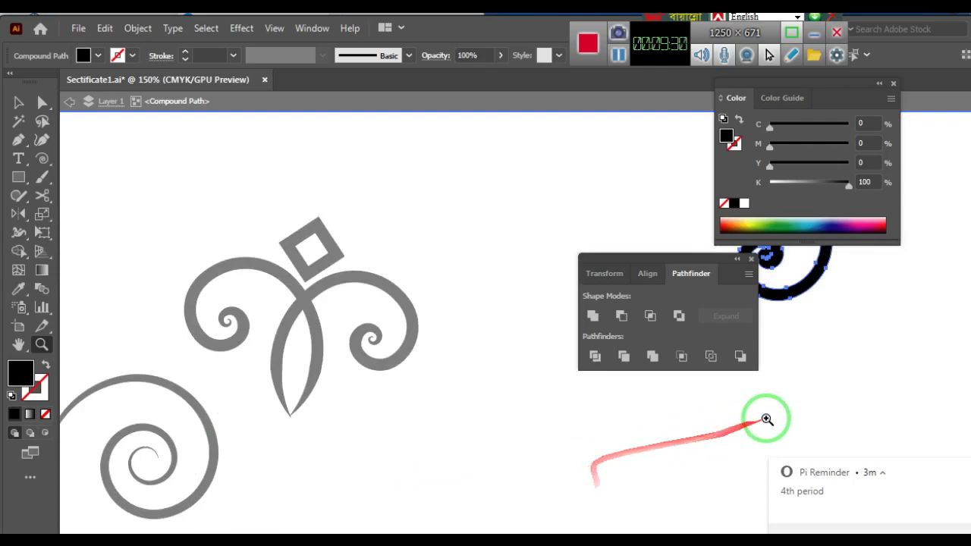
scroll(698, 531, right, 3)
scroll(698, 531, right, 5)
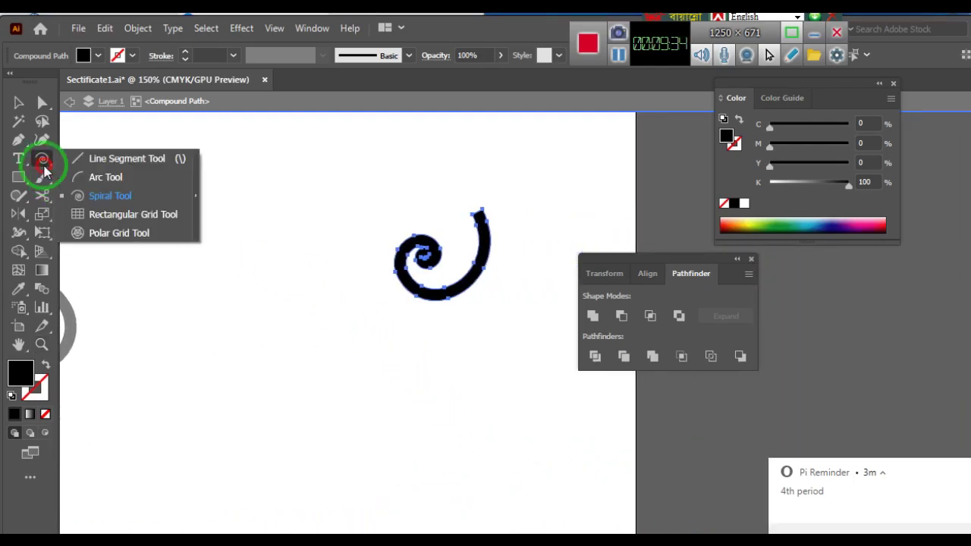
Draw a straight line up-left from the spiral's top end with a 10 pt stroke.
drag(48, 170, 91, 159)
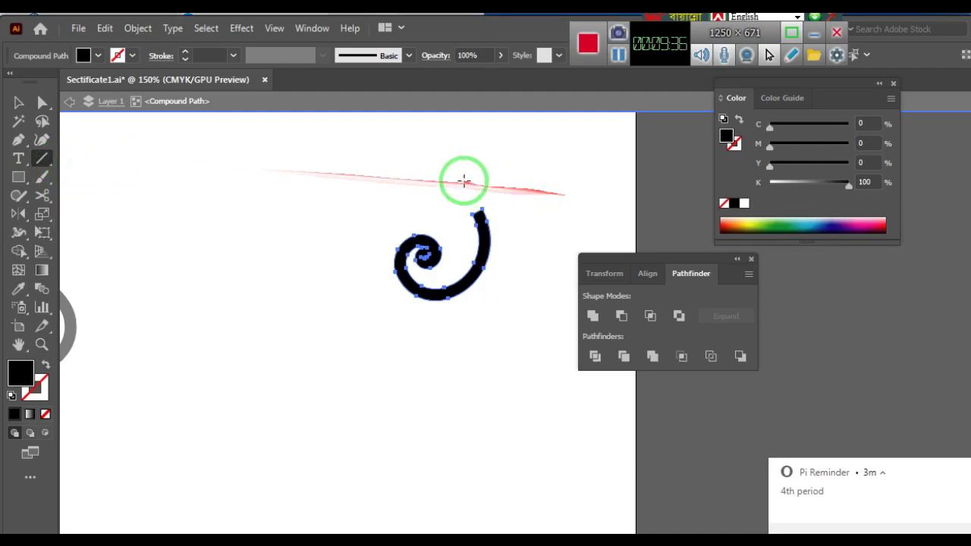
click(434, 147)
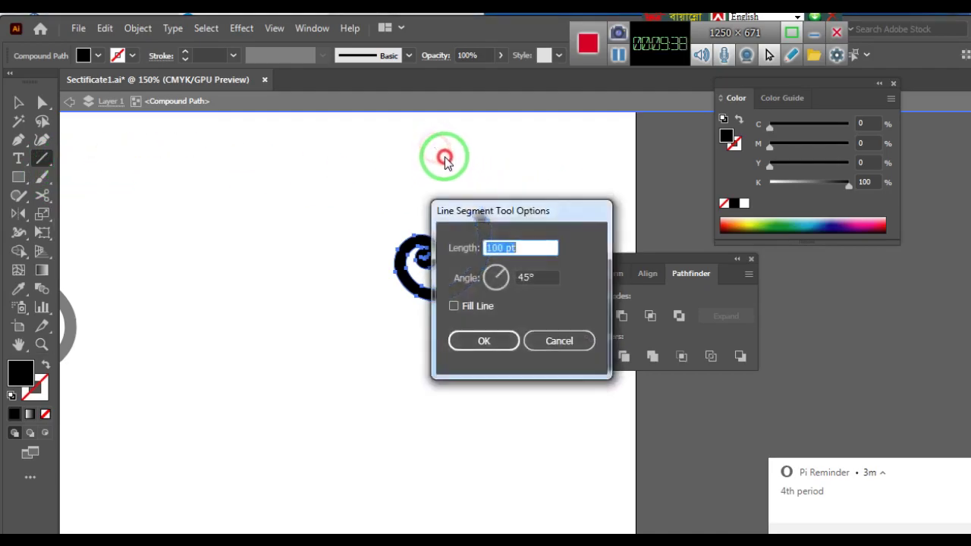
click(568, 343)
mouse_move(443, 158)
mouse_down()
mouse_move(483, 219)
mouse_move(477, 210)
mouse_up()
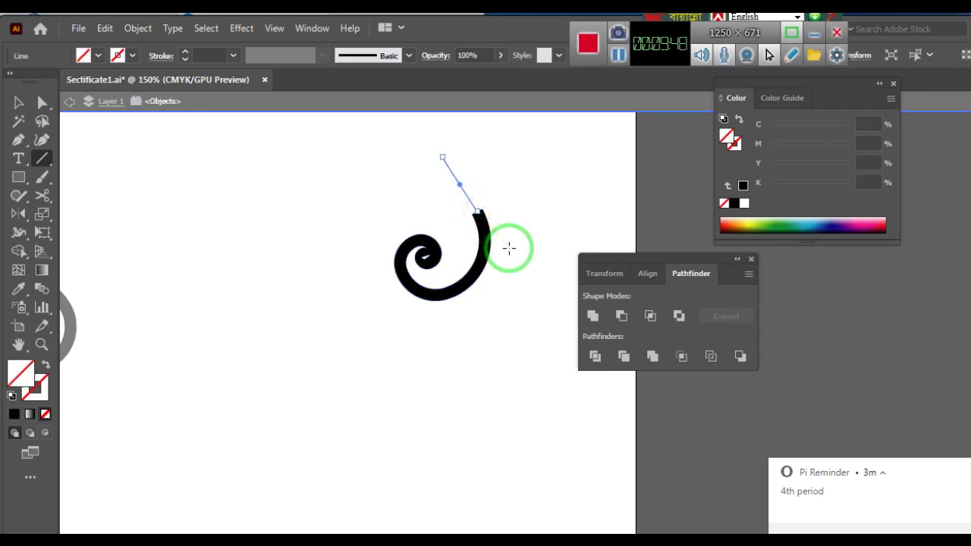
click(233, 55)
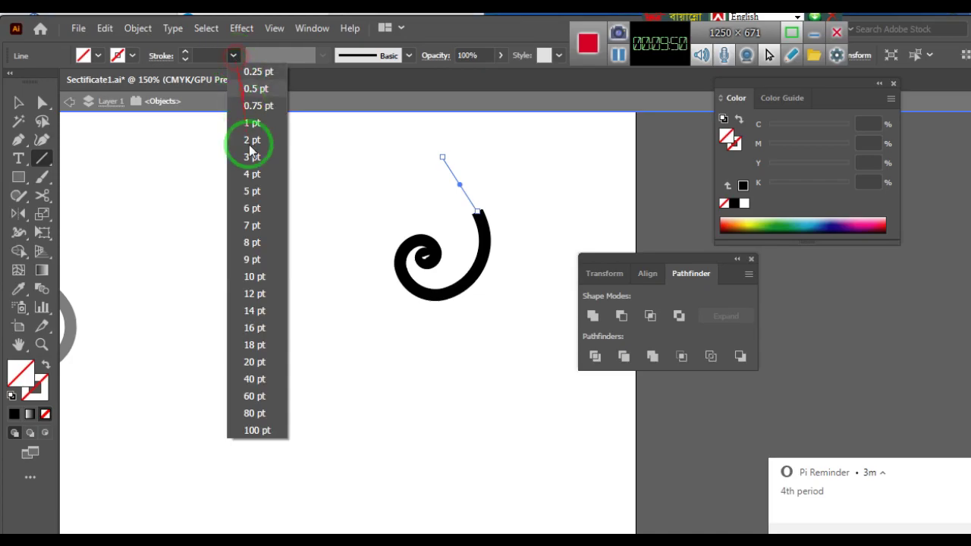
click(275, 277)
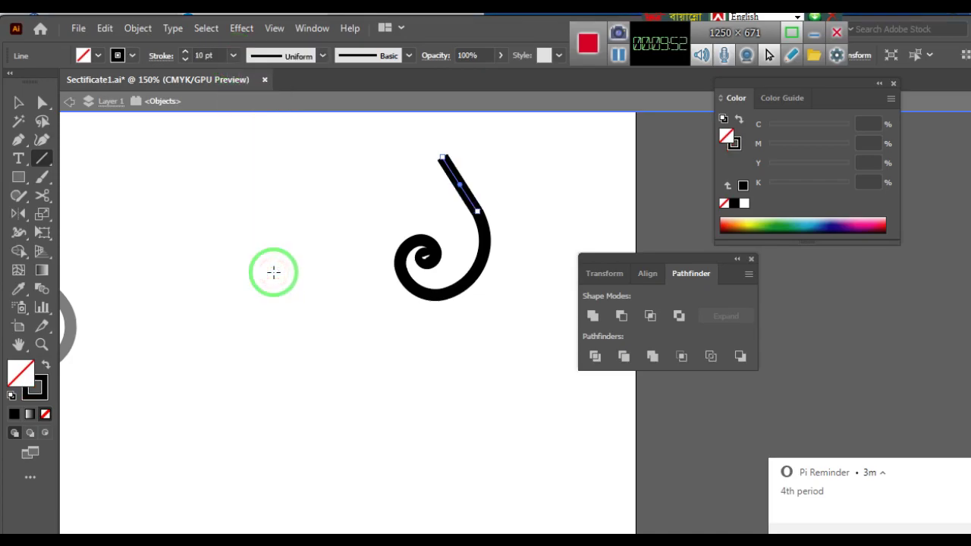
scroll(427, 341, up, 1)
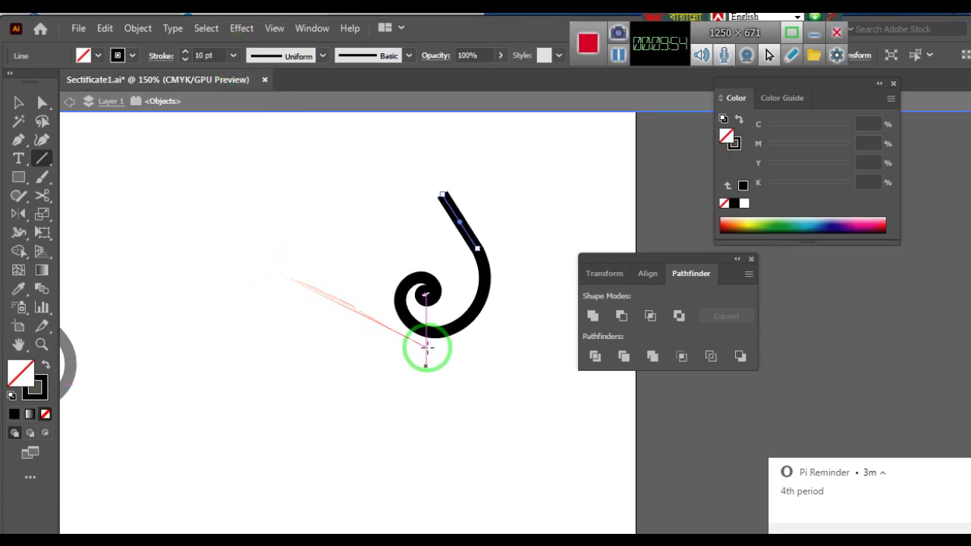
scroll(427, 342, up, 2)
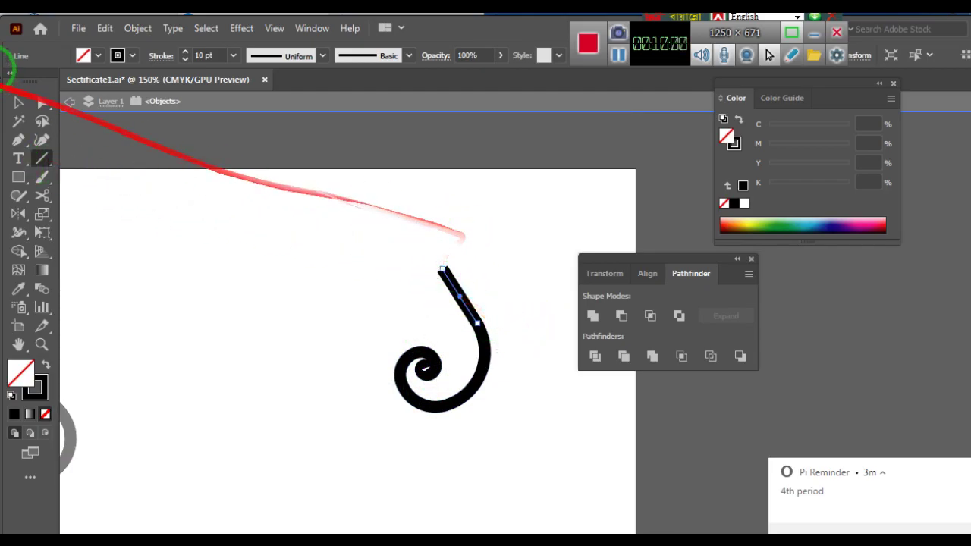
Drag the line's top endpoint further up-left to lengthen the stem.
click(18, 102)
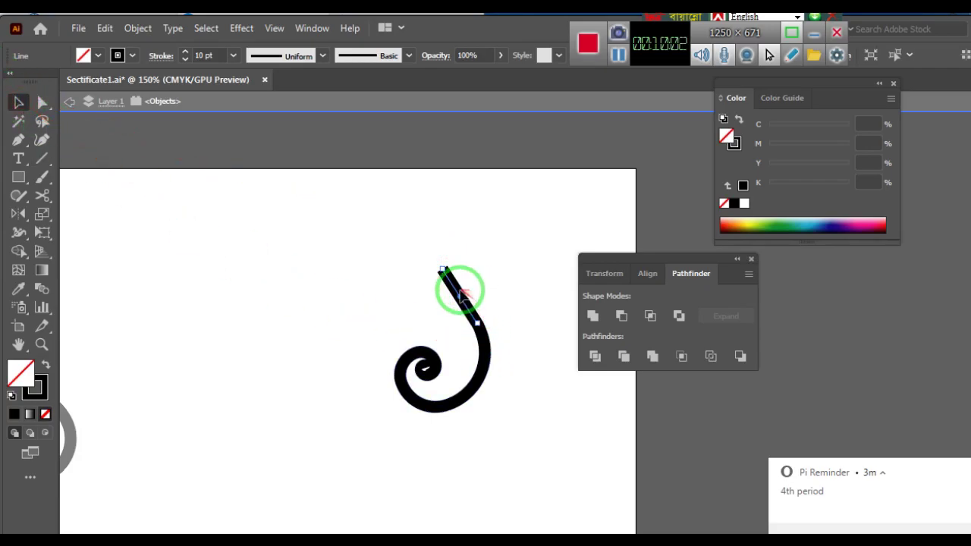
click(503, 264)
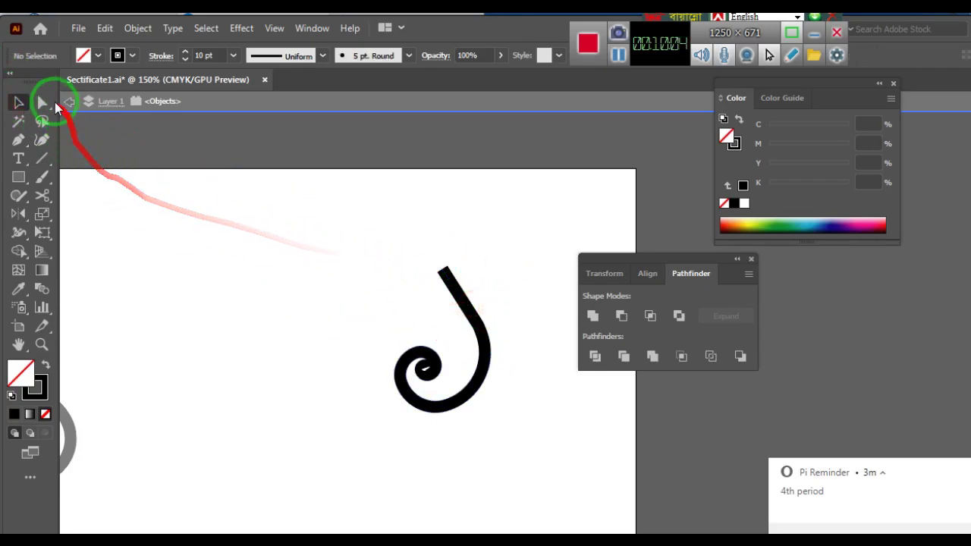
click(466, 317)
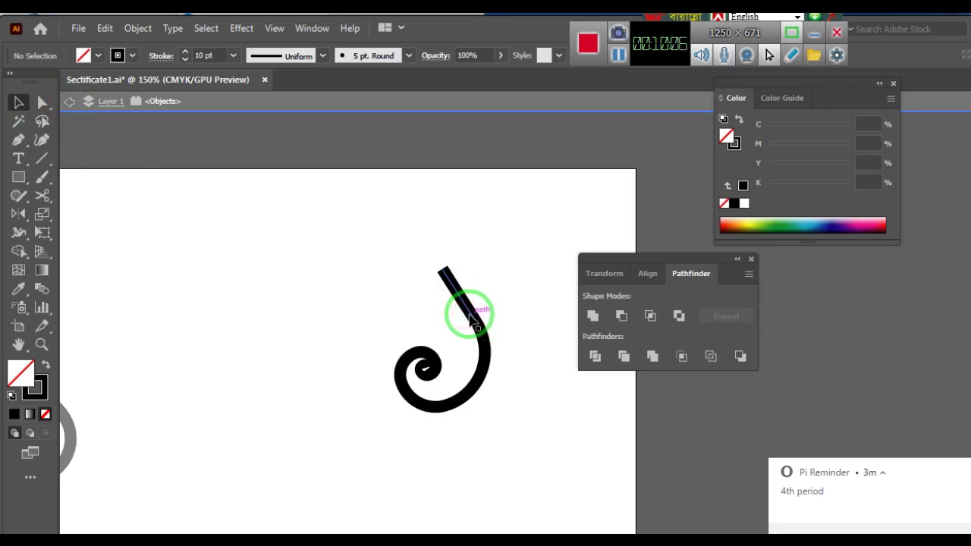
drag(443, 271, 415, 224)
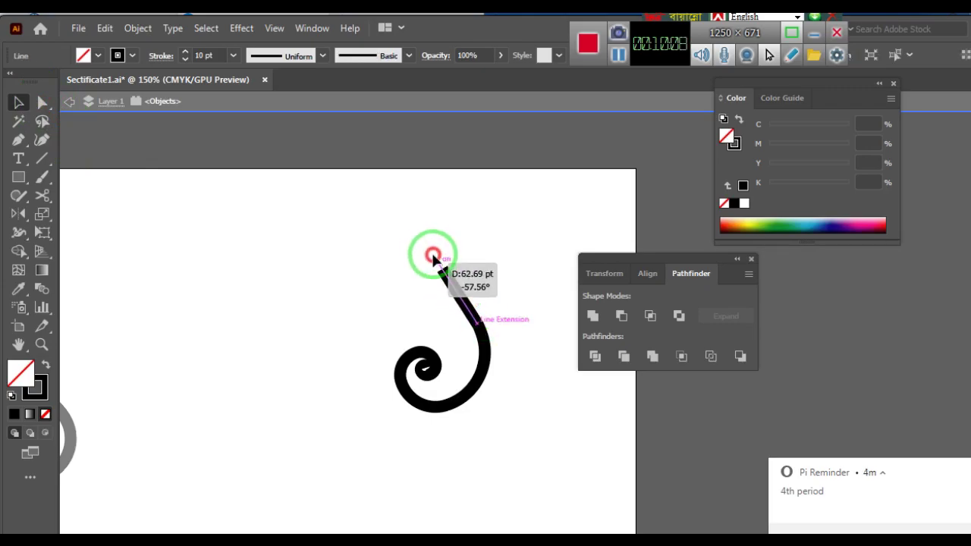
click(506, 278)
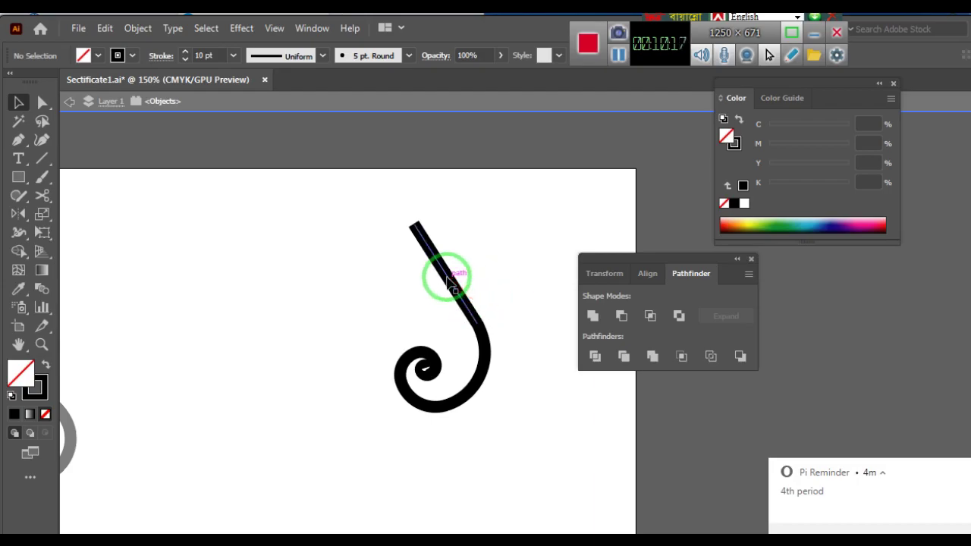
click(481, 342)
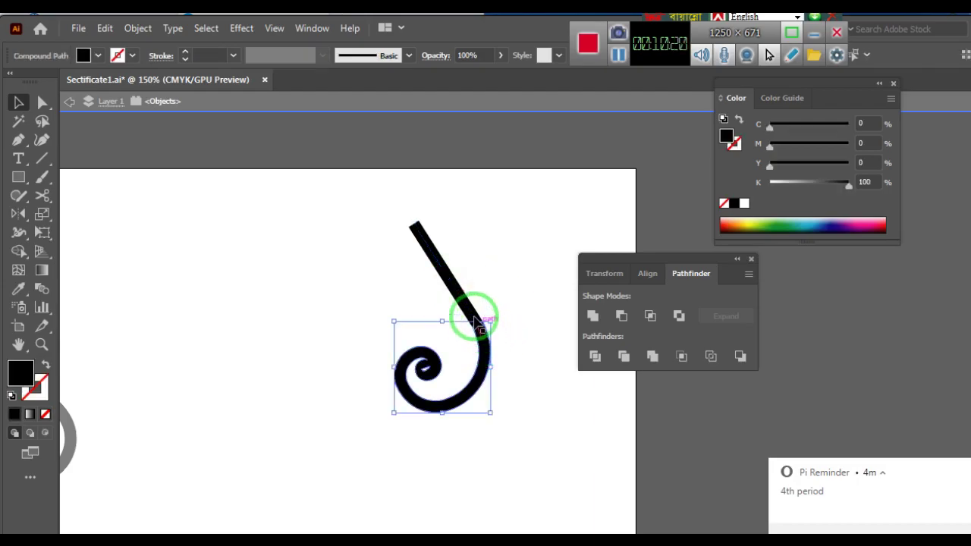
Expand the straight stem line into filled outlines.
click(461, 298)
drag(524, 266, 400, 459)
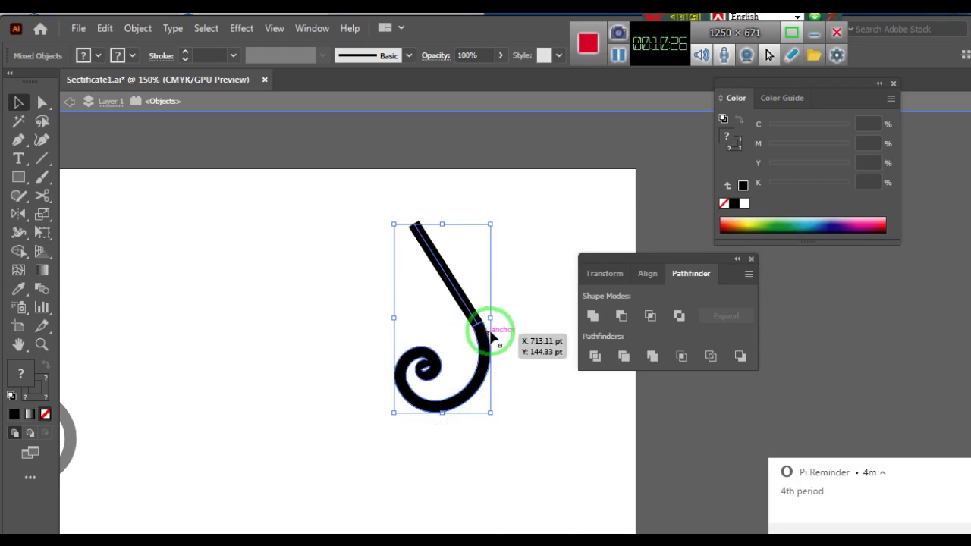
click(503, 299)
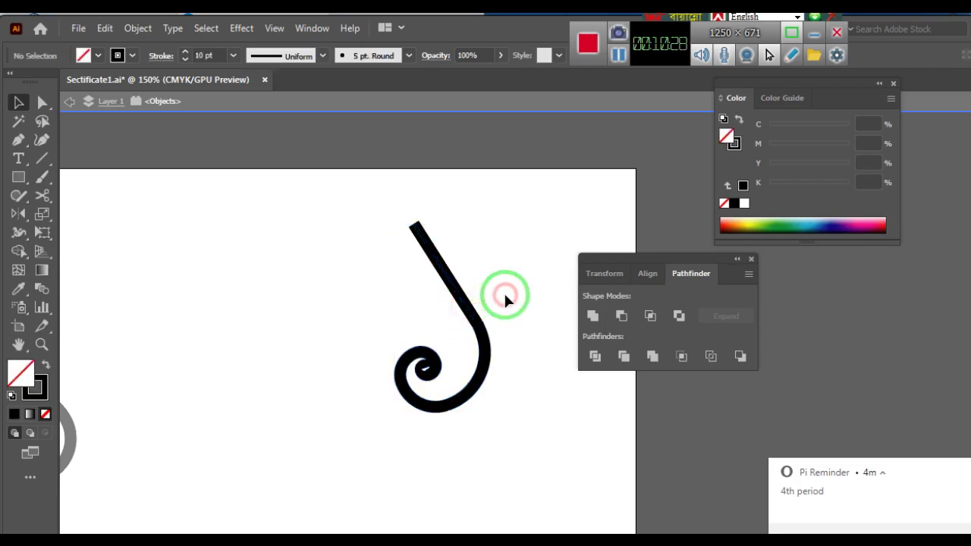
click(465, 307)
click(523, 279)
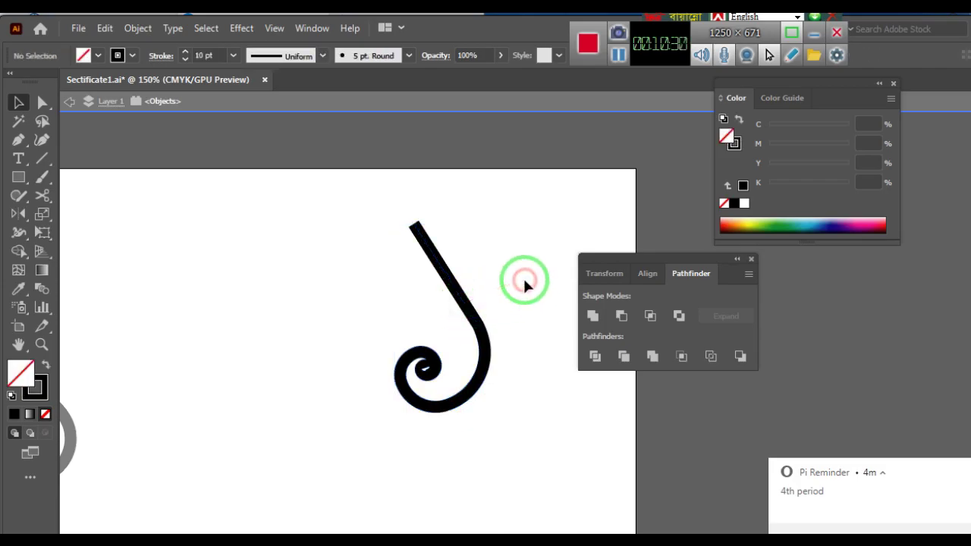
click(456, 292)
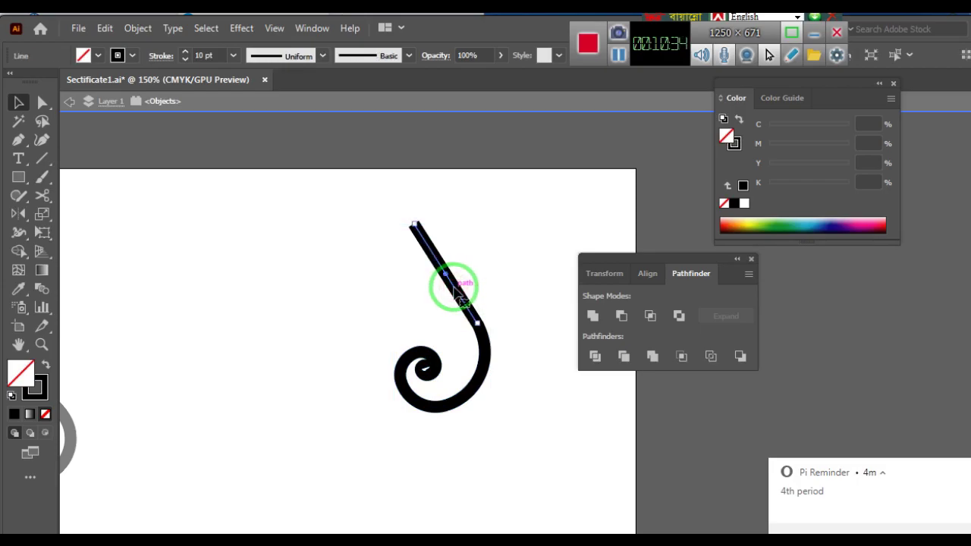
click(138, 28)
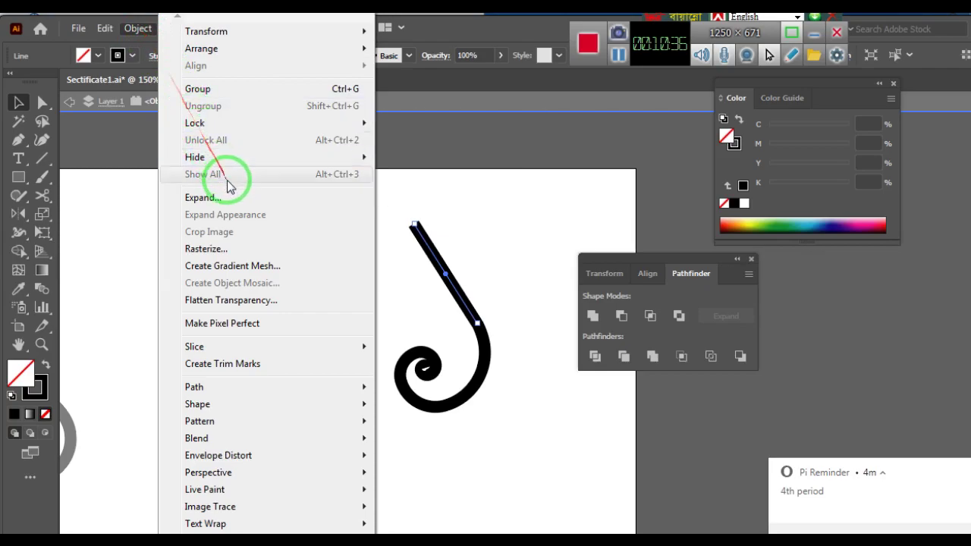
click(202, 197)
click(485, 384)
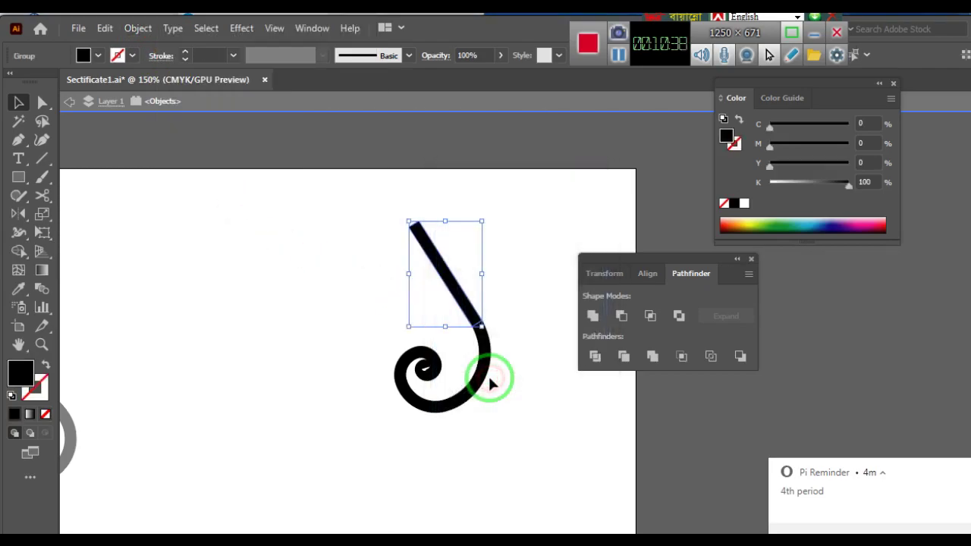
Nudge the stem down and right to meet the spiral, then unite both into one shape.
click(522, 362)
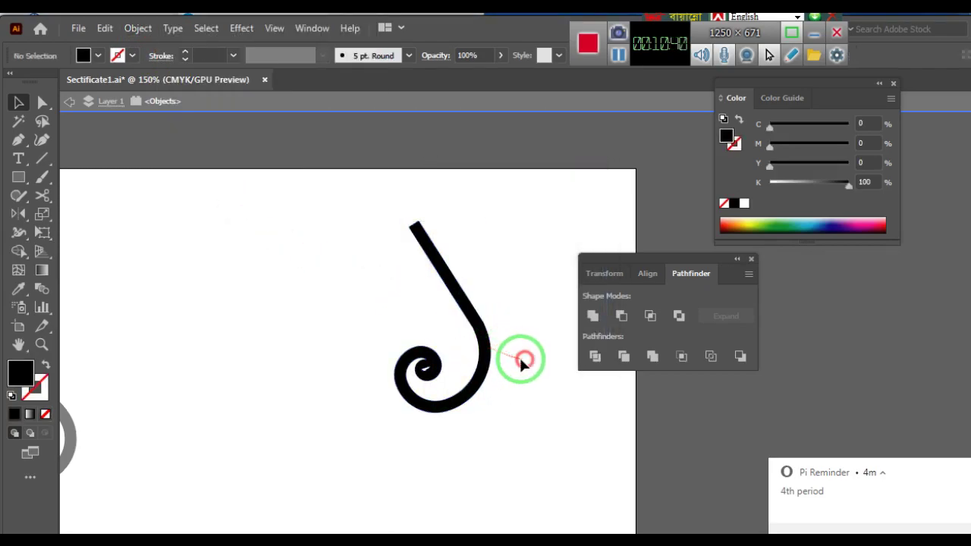
click(475, 333)
click(448, 278)
click(503, 330)
click(488, 336)
click(521, 352)
drag(345, 193, 531, 419)
click(537, 418)
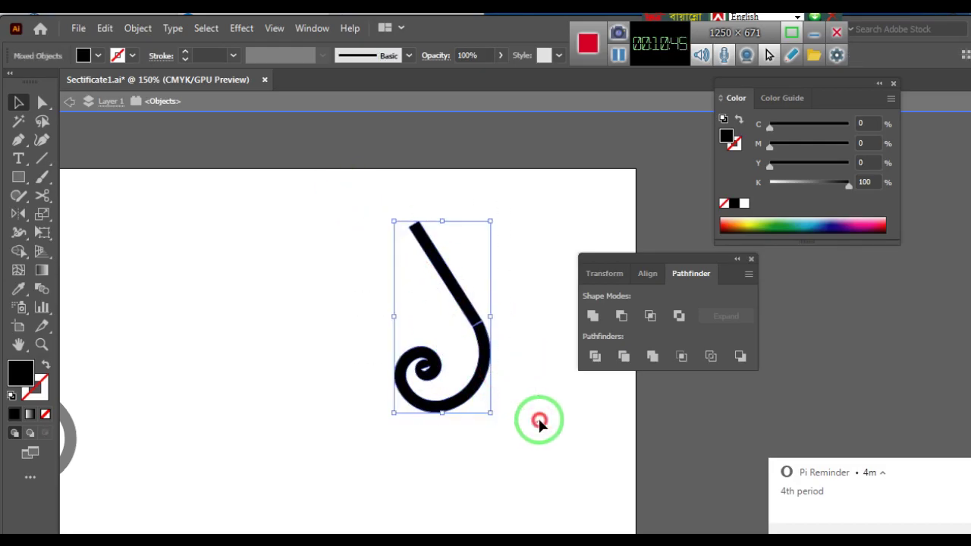
click(460, 298)
key(Down)
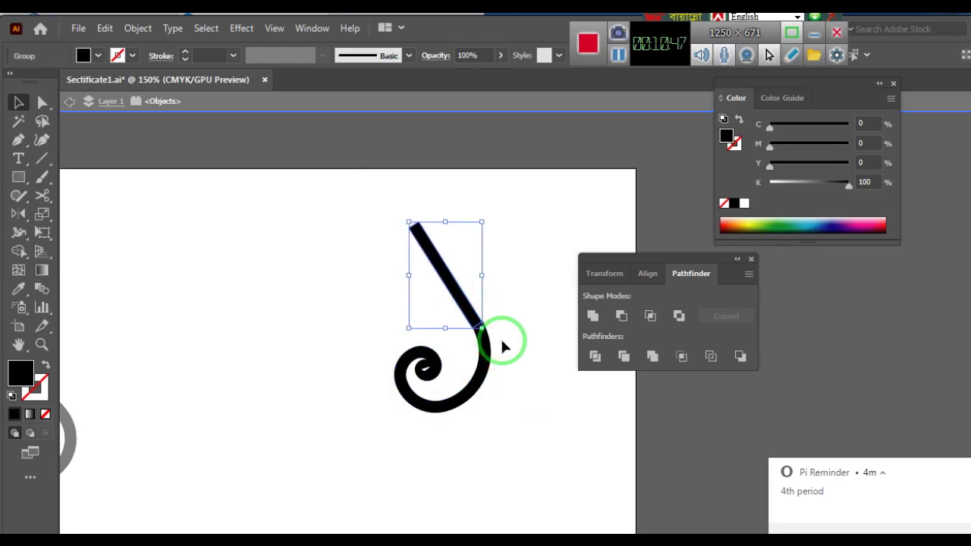
key(Right)
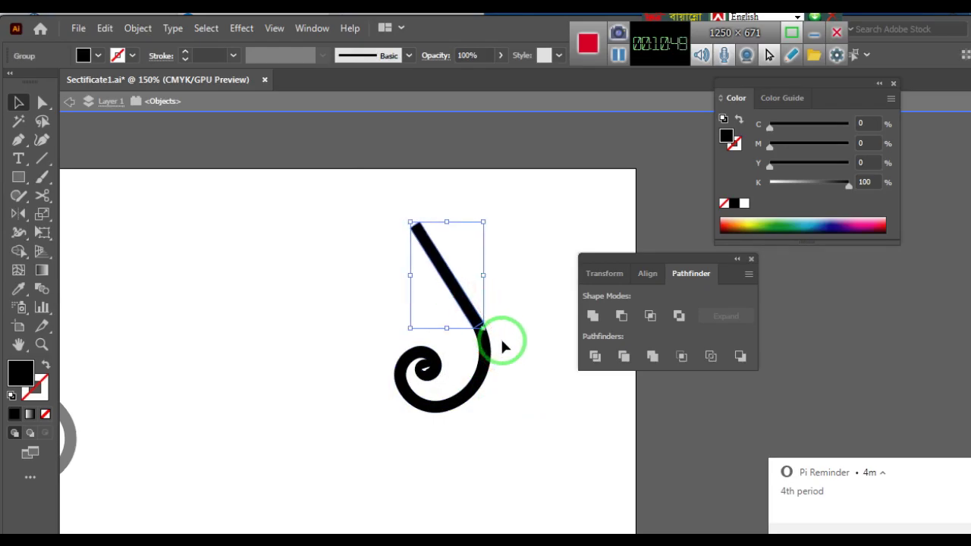
click(559, 362)
drag(273, 199, 501, 479)
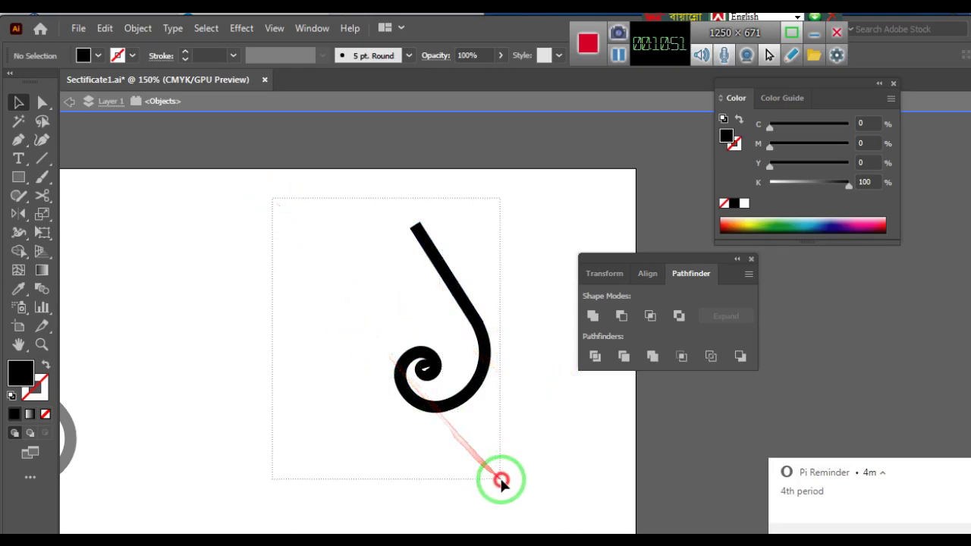
click(593, 316)
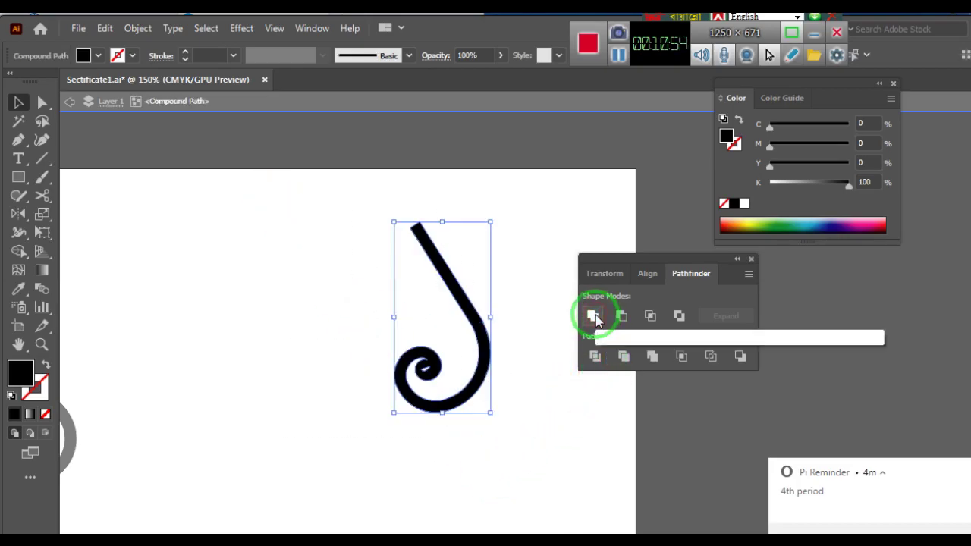
Scale the merged hook ornament down to roughly 30 × 66 pt, lying horizontally.
click(529, 359)
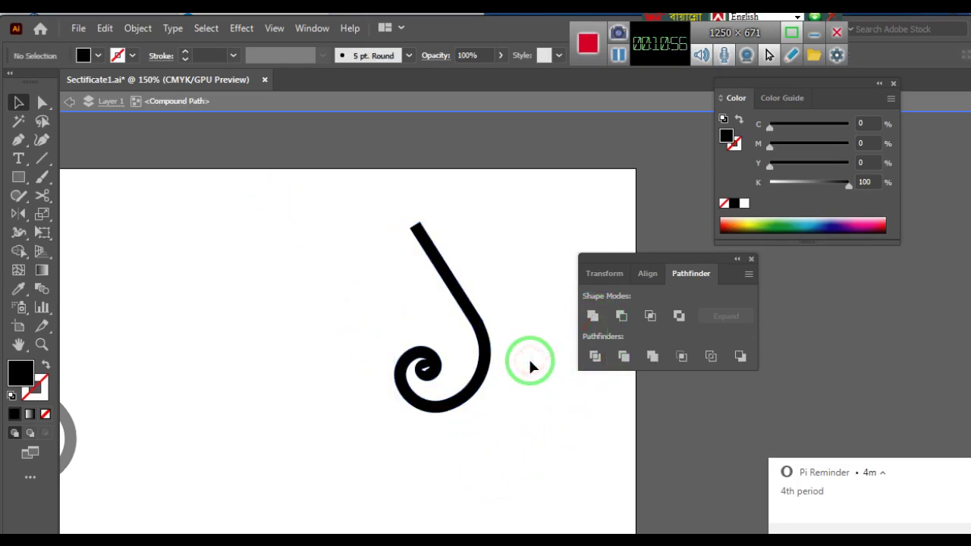
click(483, 334)
mouse_move(392, 220)
mouse_down()
mouse_move(466, 347)
mouse_move(405, 346)
mouse_up()
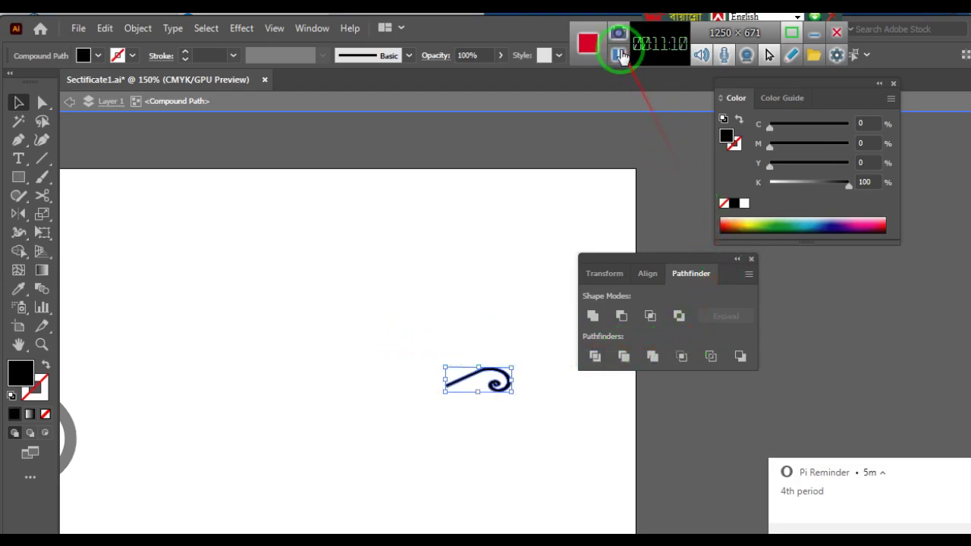
click(620, 56)
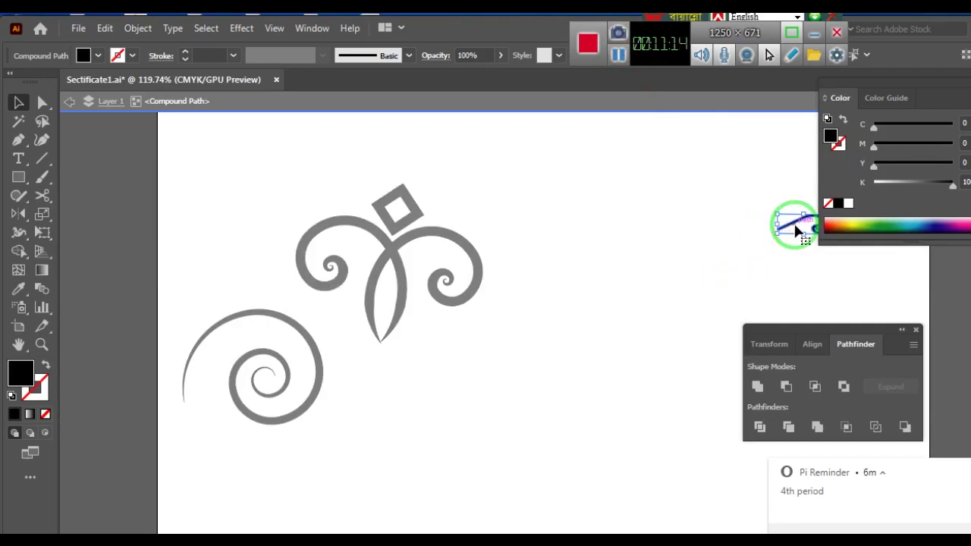
Place the curl at the page's top-left, then repeat copies rightward with Alt-drag and Ctrl+D.
drag(802, 221, 217, 149)
scroll(303, 213, up, 3)
mouse_move(212, 266)
mouse_down()
mouse_move(207, 214)
mouse_move(232, 215)
mouse_up()
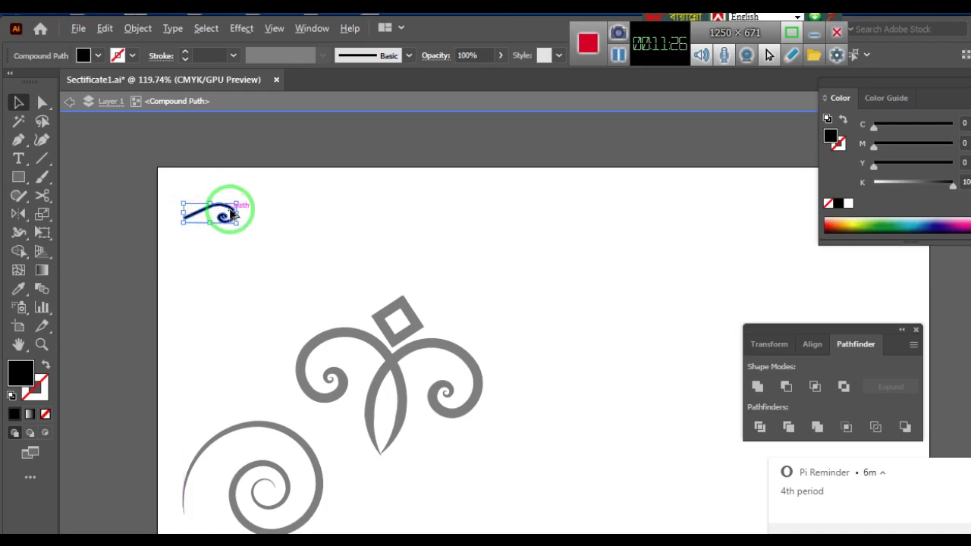
drag(233, 214, 253, 215)
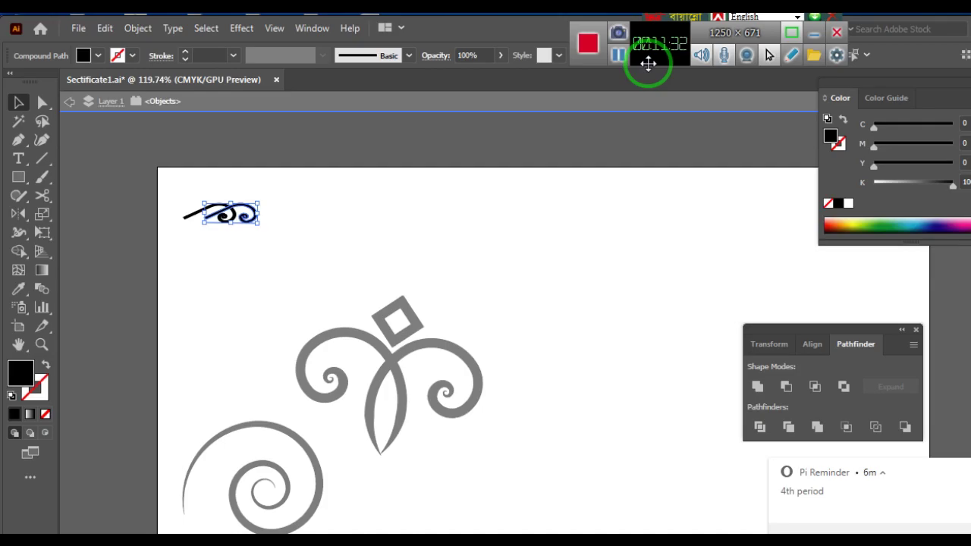
key(ctrl+d)
key(ctrl+d)
key(ctrl+d)
key(ctrl+d)
key(ctrl+d)
key(ctrl+d)
key(ctrl+d)
key(ctrl+d)
key(ctrl+d)
key(ctrl+d)
key(ctrl+d)
key(ctrl+d)
key(ctrl+d)
key(ctrl+d)
key(ctrl+d)
key(ctrl+d)
key(ctrl+d)
key(ctrl+d)
key(ctrl+d)
key(ctrl+d)
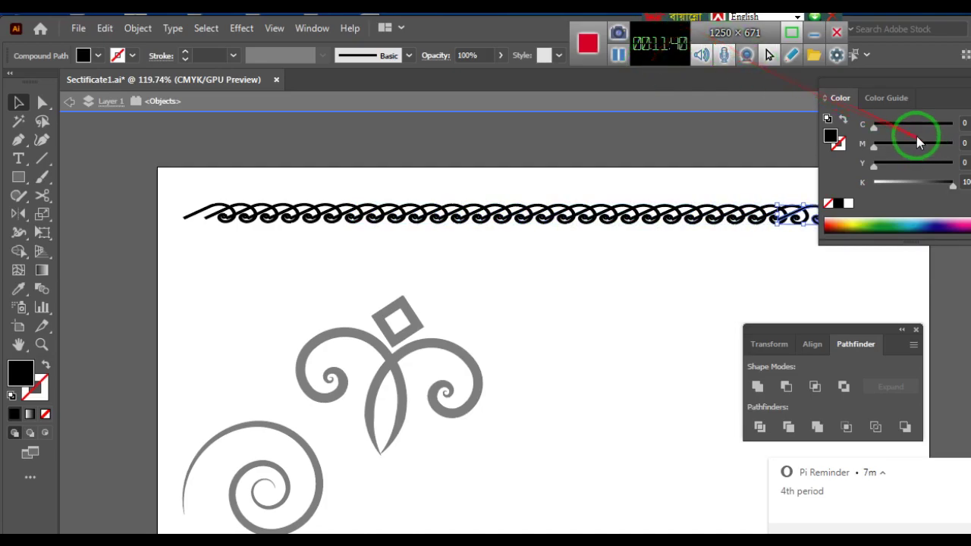
drag(929, 82, 966, 262)
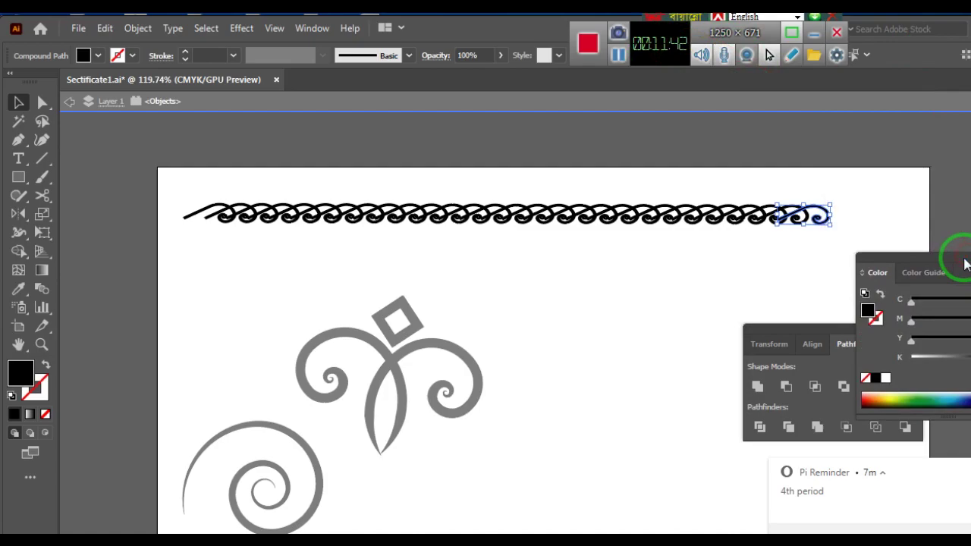
Repeat the copy once more with Ctrl+D and drag the leftmost hook to the top-right corner.
key(ctrl+d)
key(ctrl+d)
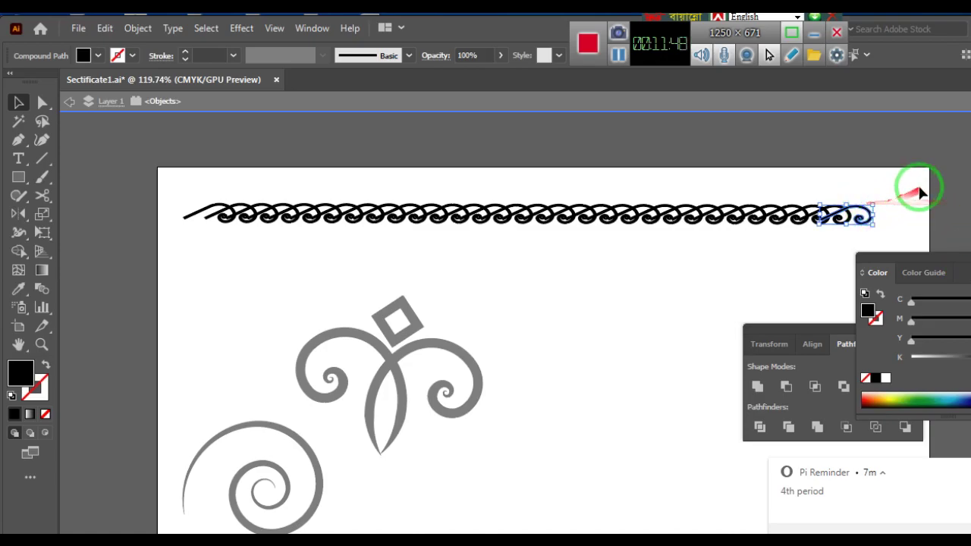
click(915, 193)
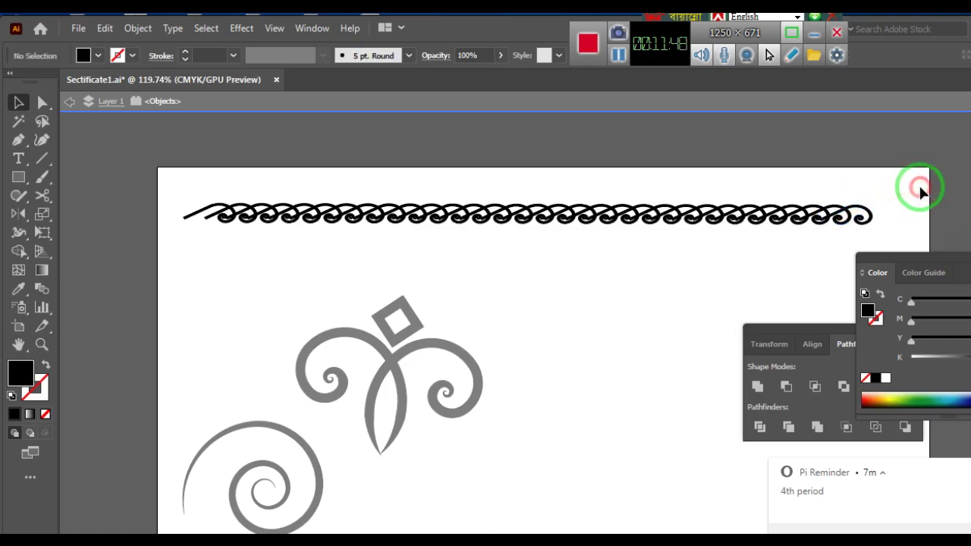
click(226, 211)
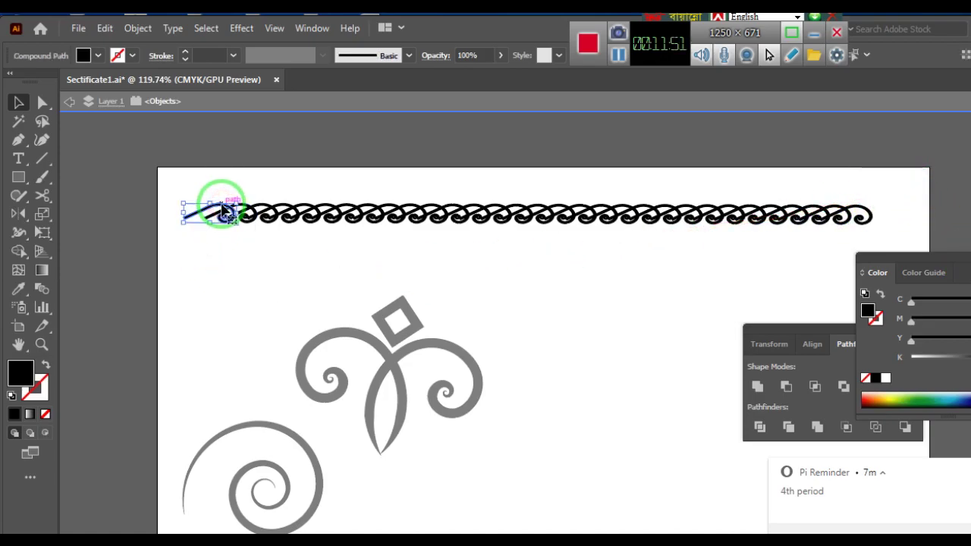
drag(224, 209, 915, 193)
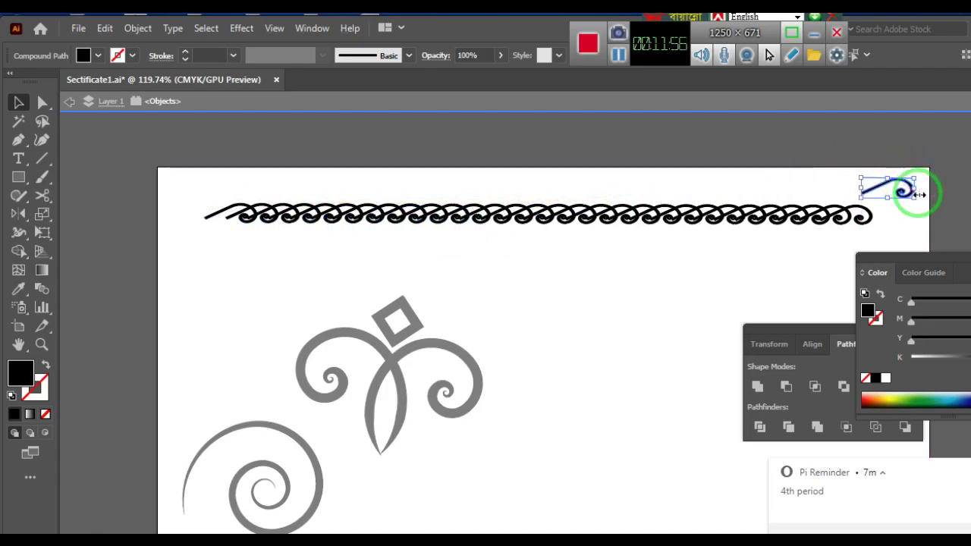
Reflect the loose top-right corner piece across the vertical axis.
key(o)
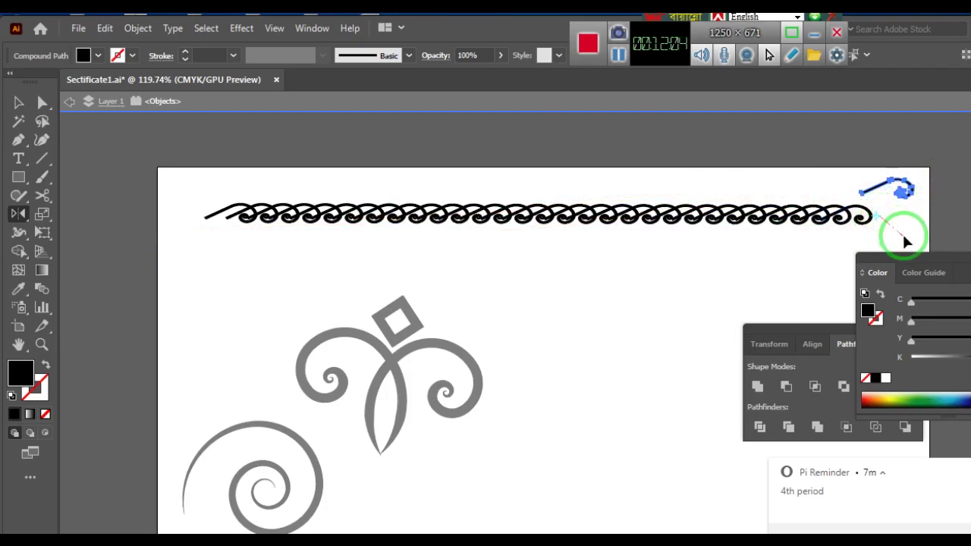
double_click(18, 216)
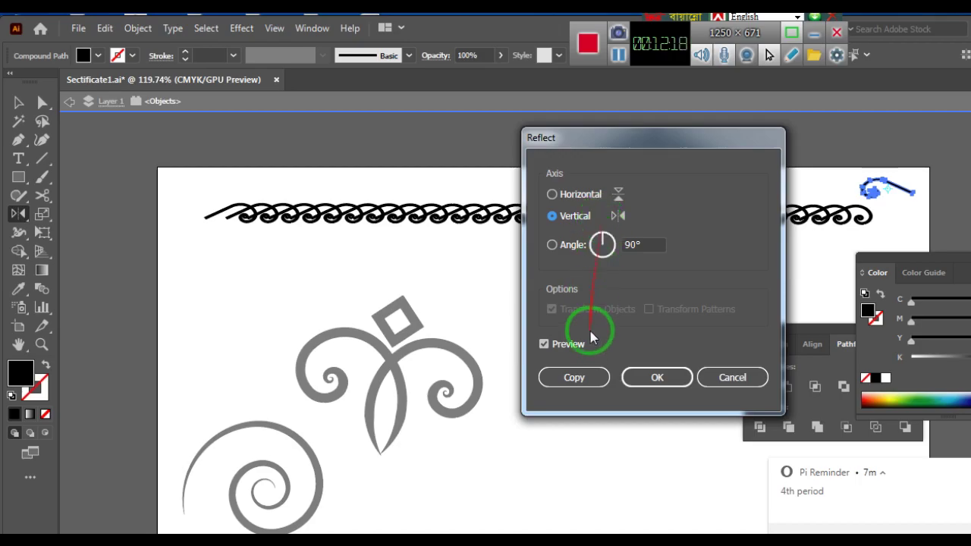
click(582, 370)
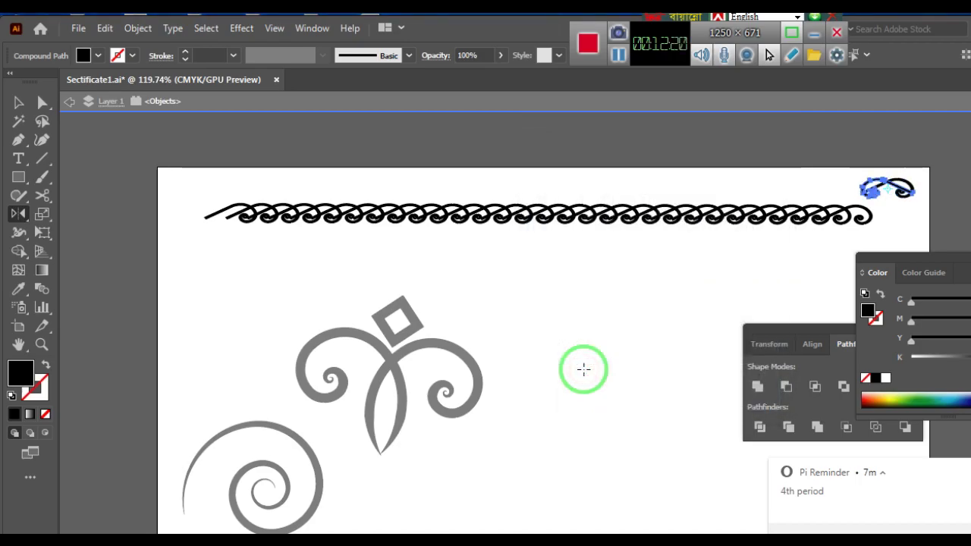
click(132, 127)
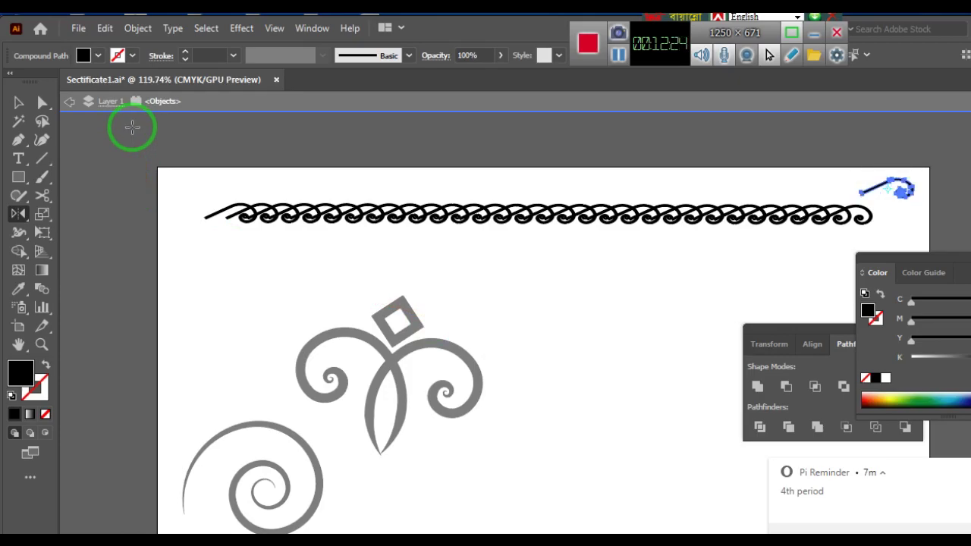
double_click(18, 214)
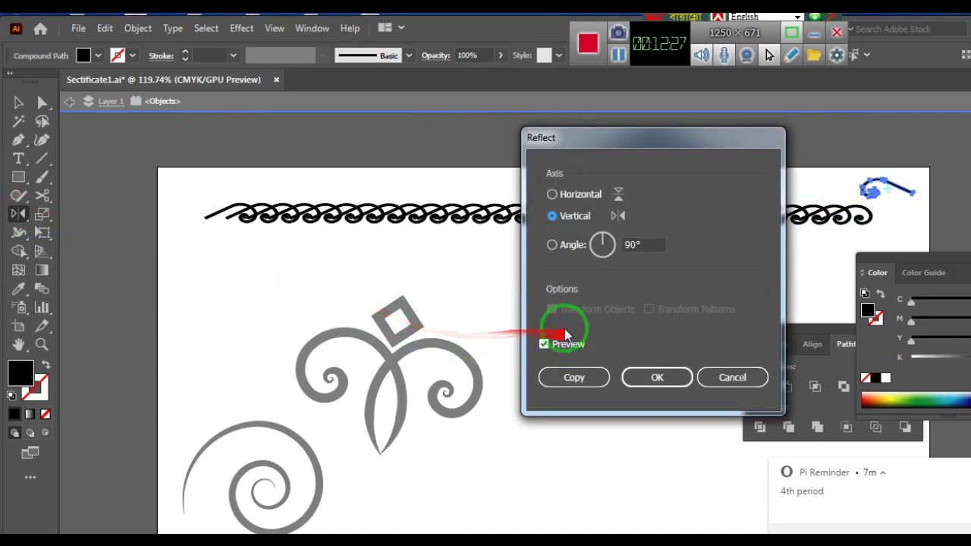
click(657, 377)
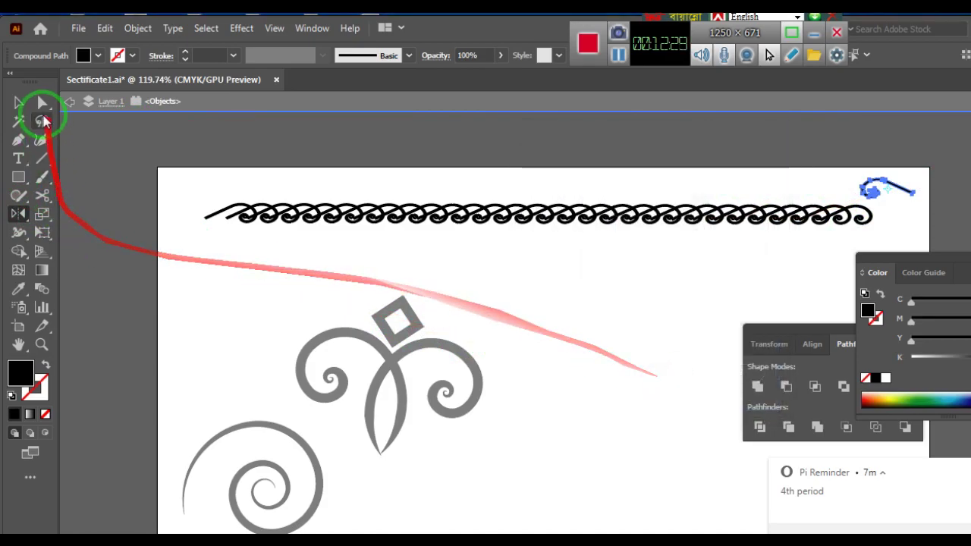
Attach the mirrored hook to the chain's right end, its stem sloping down-right.
click(19, 102)
click(884, 187)
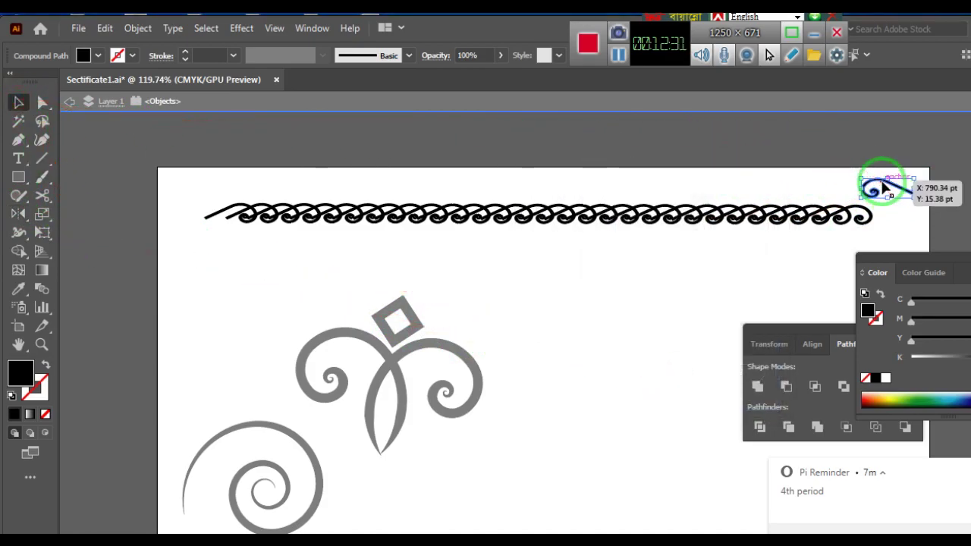
drag(883, 187, 875, 211)
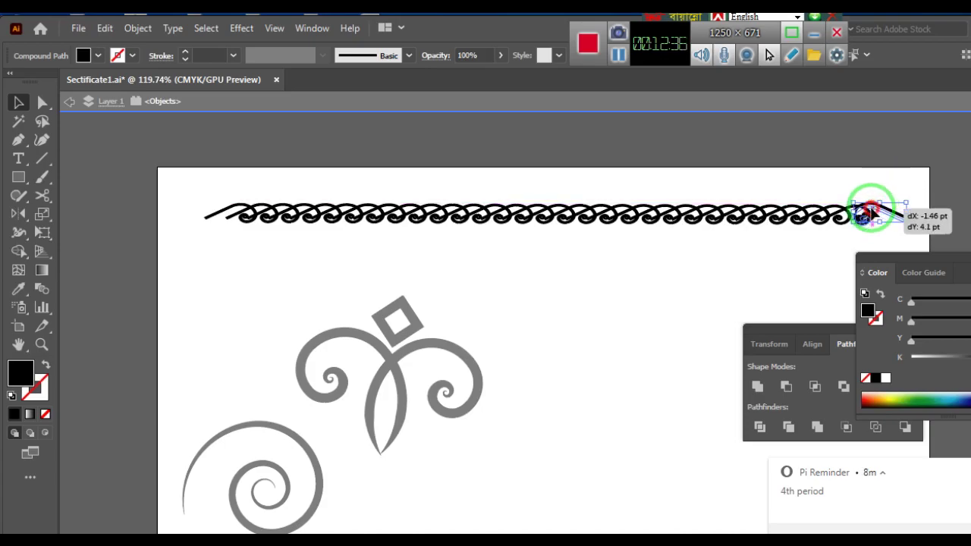
drag(875, 214, 872, 212)
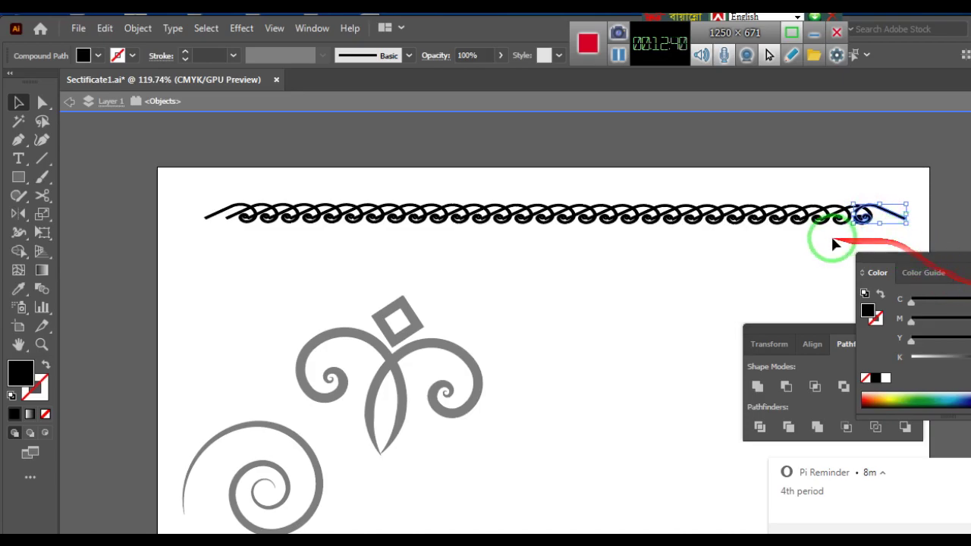
click(721, 271)
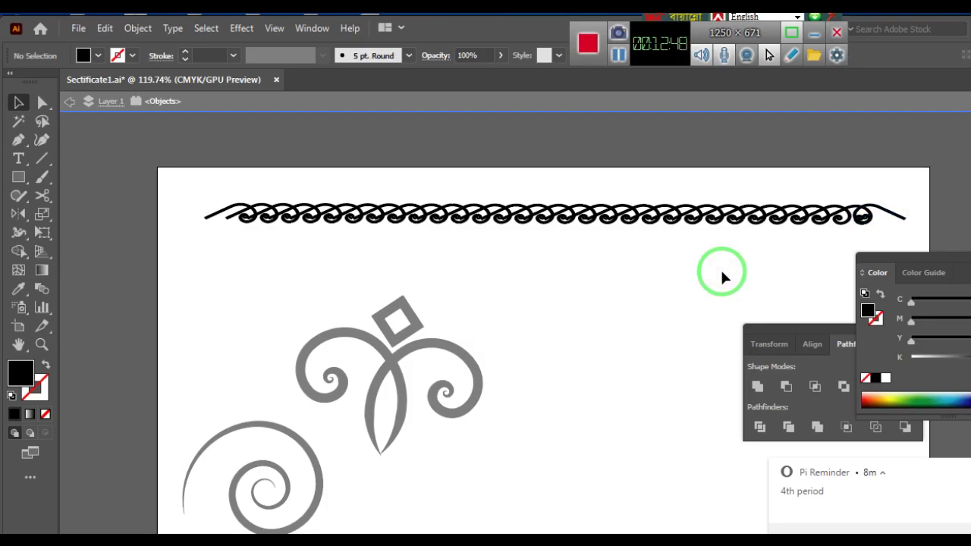
Exit isolation mode and marquee-select every piece of the top chain border.
scroll(721, 277, down, 2)
scroll(722, 277, down, 1)
scroll(722, 277, up, 1)
scroll(721, 277, up, 1)
scroll(722, 277, down, 1)
scroll(722, 277, up, 1)
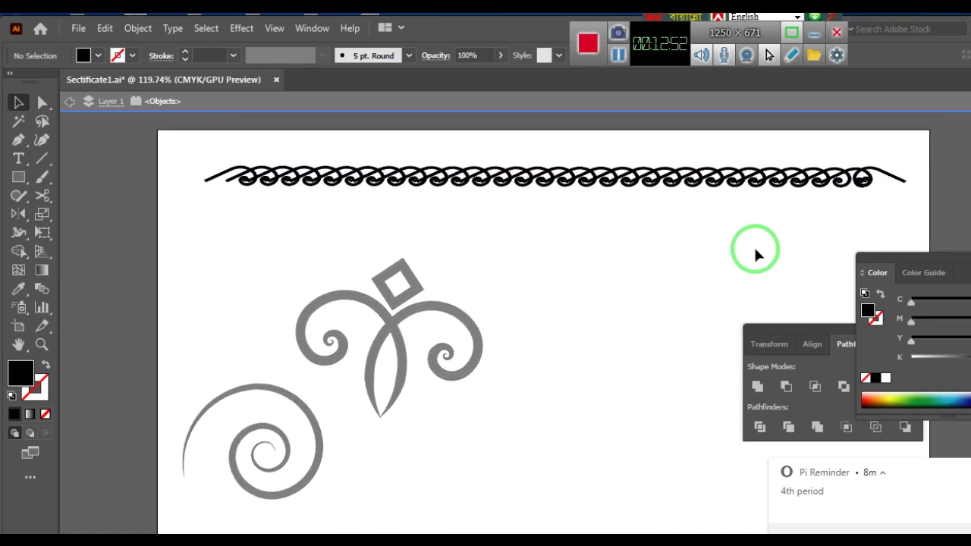
drag(914, 171, 199, 204)
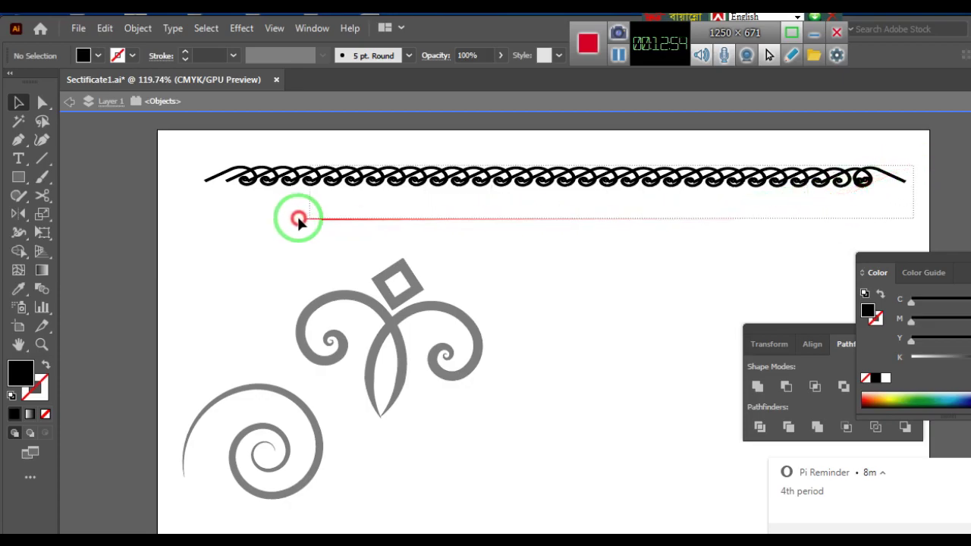
double_click(199, 203)
drag(219, 155, 915, 208)
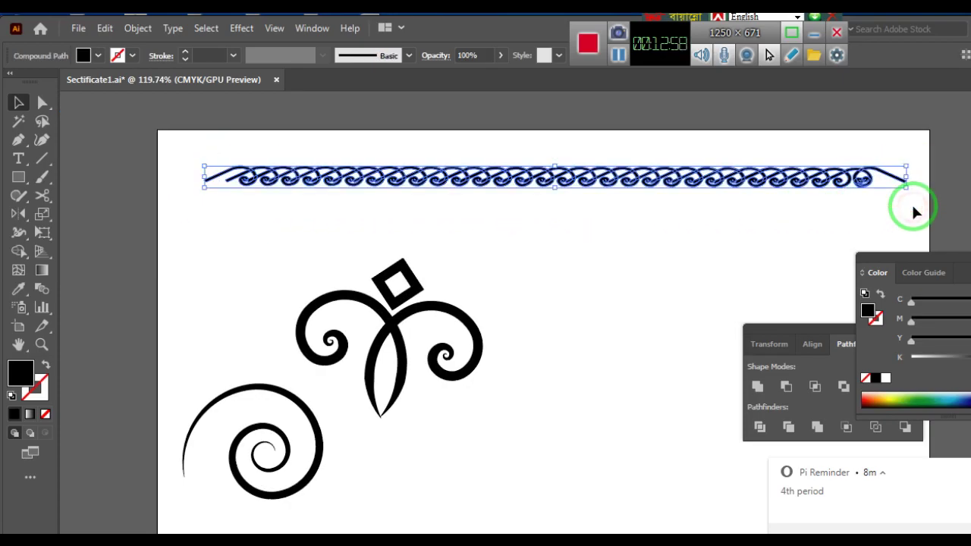
Group the selected chain pieces and both end hooks into one object.
right_click(710, 183)
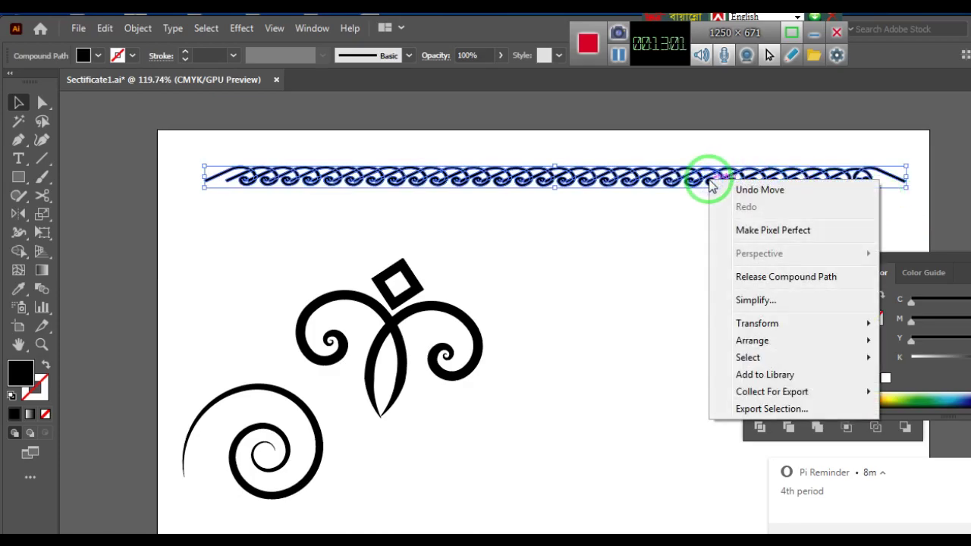
click(138, 28)
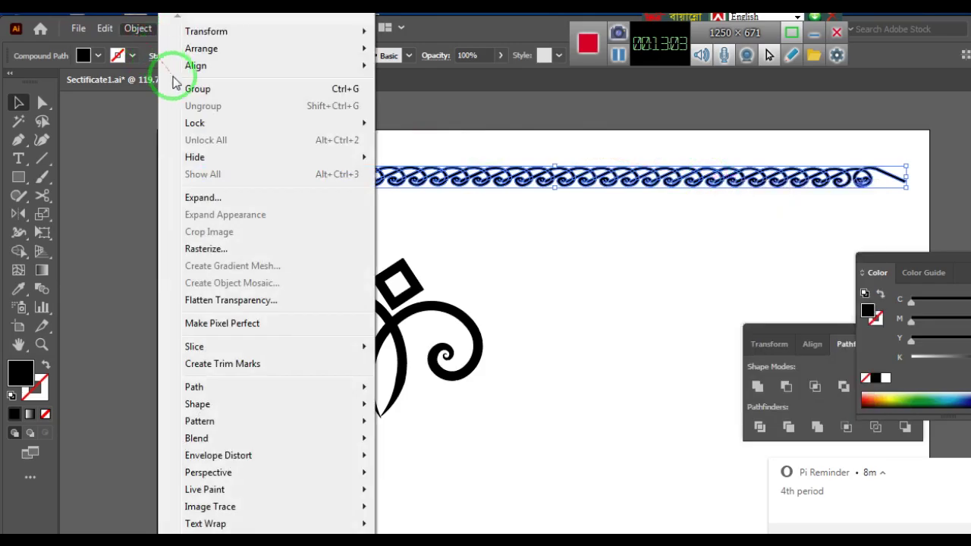
click(199, 88)
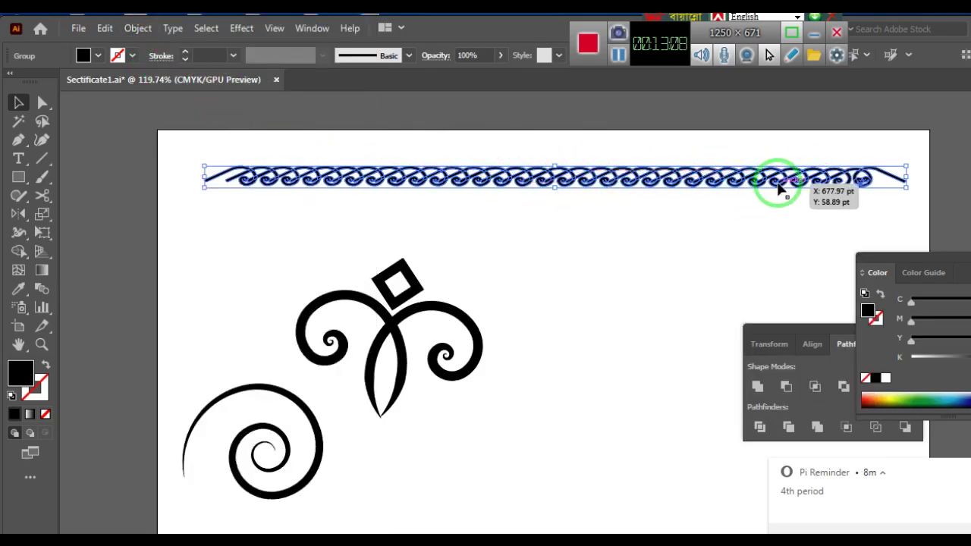
scroll(766, 182, down, 3)
scroll(678, 131, down, 2)
scroll(678, 144, up, 2)
Fit the page in view and drag a copy of the chain to the bottom edge.
drag(678, 153, 216, 340)
click(42, 344)
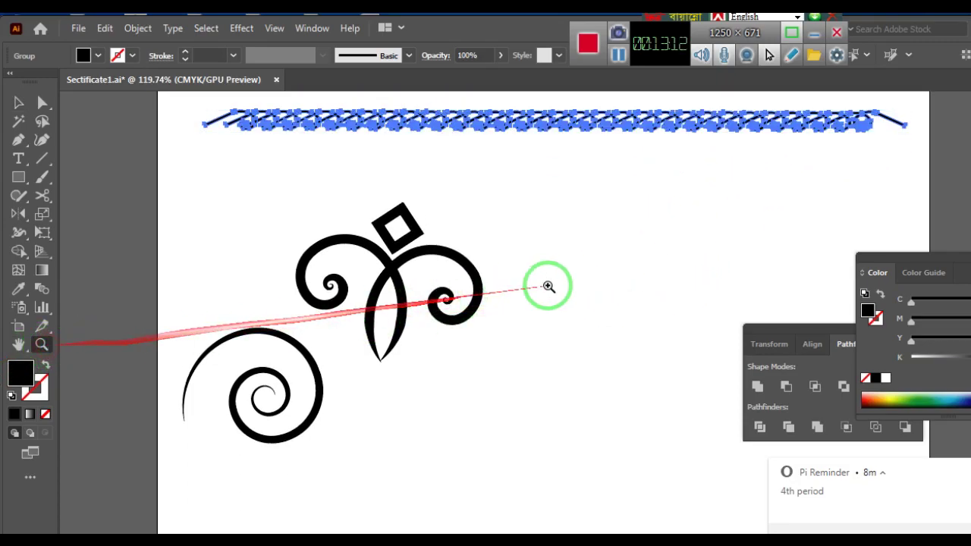
alt+click(553, 280)
key(ctrl+0)
key(ctrl+z)
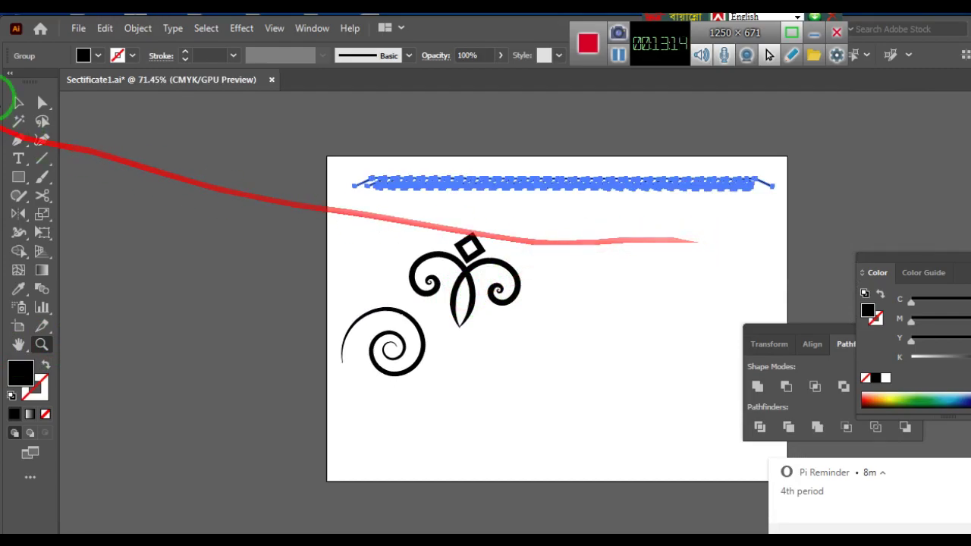
click(20, 103)
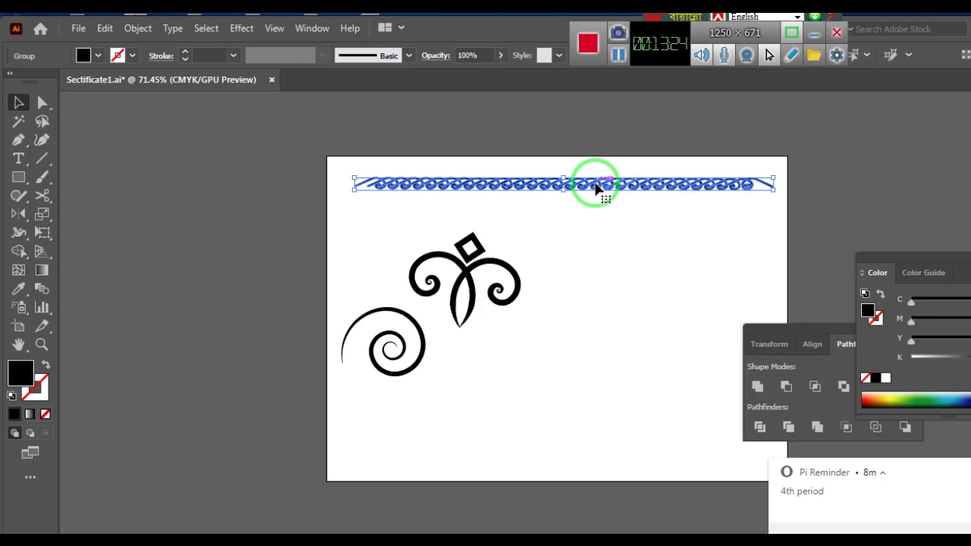
drag(597, 188, 583, 461)
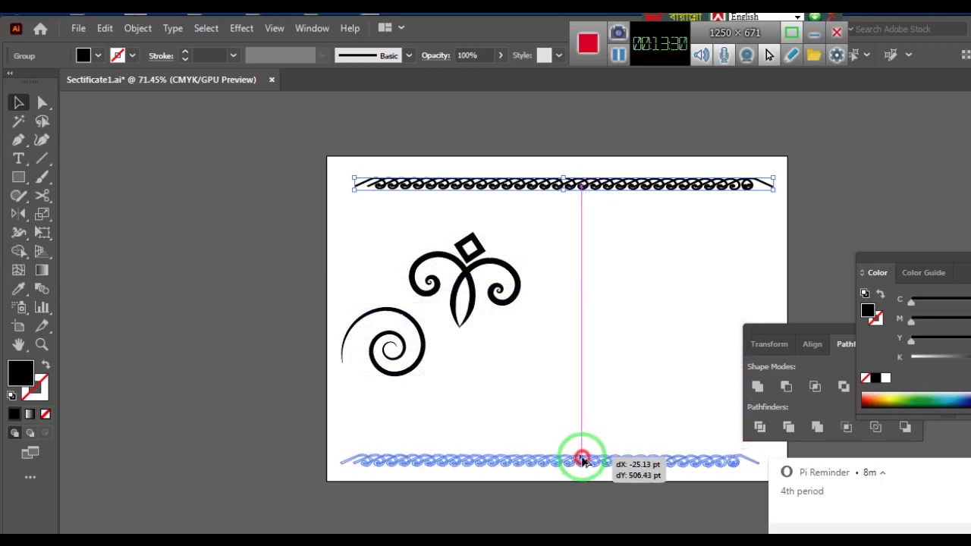
drag(582, 460, 585, 458)
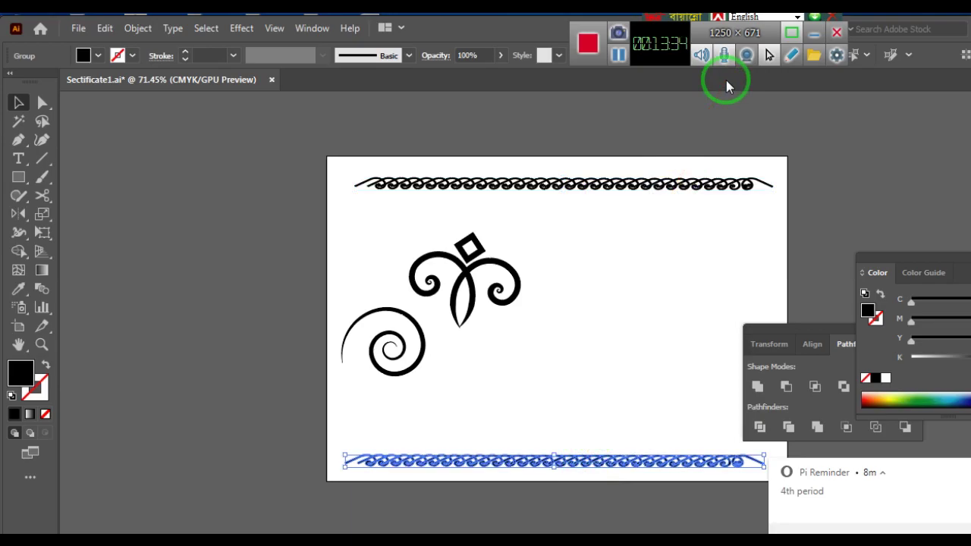
Flip the bottom chain copy upside down across the horizontal axis.
double_click(19, 217)
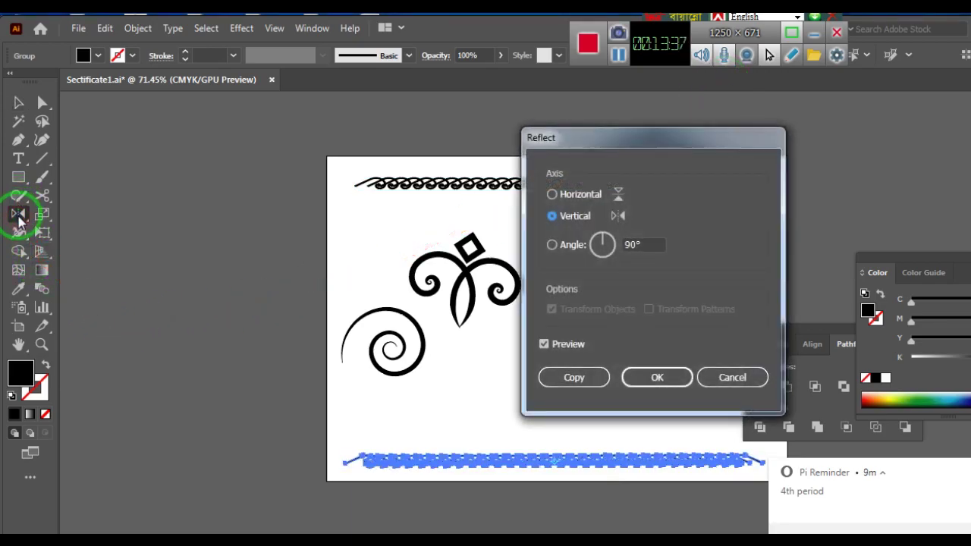
click(552, 196)
click(671, 381)
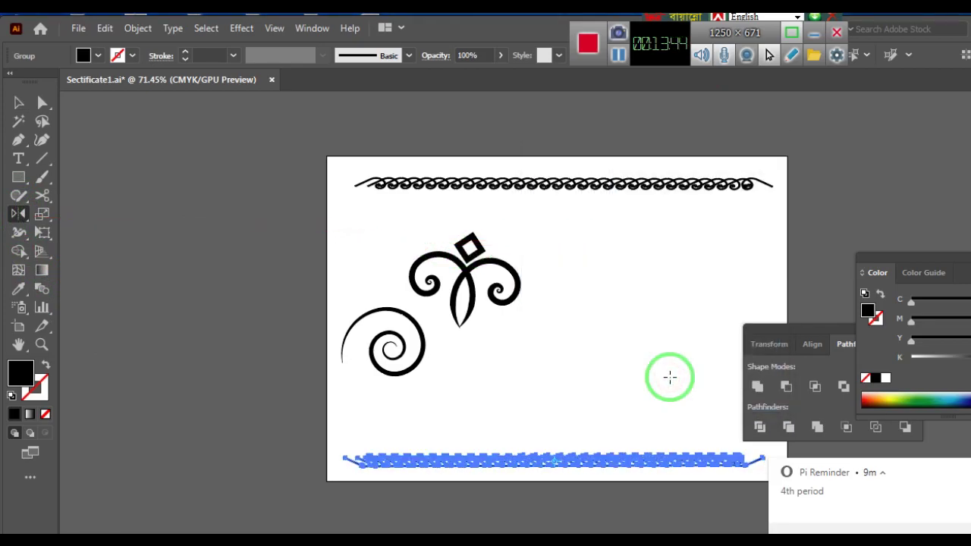
click(21, 102)
click(129, 170)
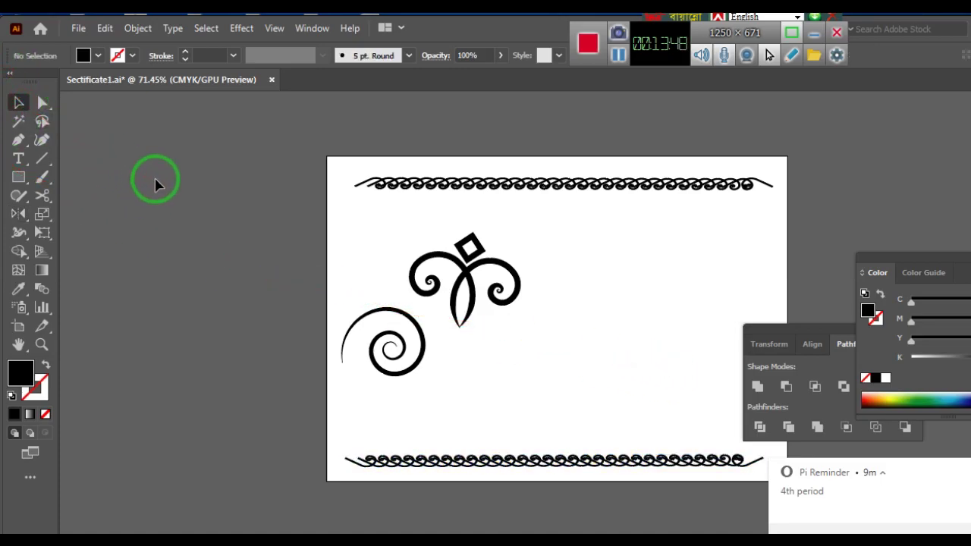
Move the spiral ornament to the top-right area of the page.
scroll(155, 184, down, 2)
scroll(156, 185, up, 2)
scroll(156, 184, down, 1)
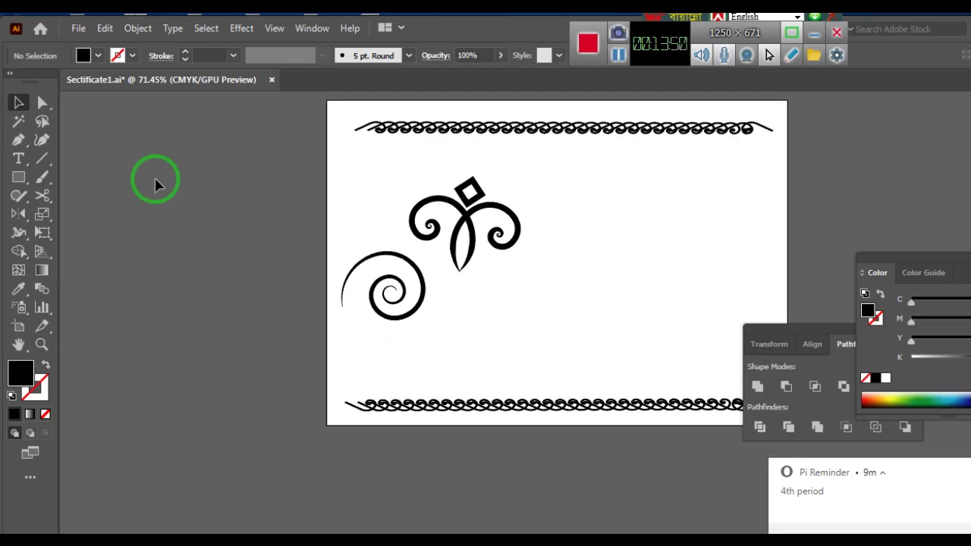
scroll(158, 184, up, 1)
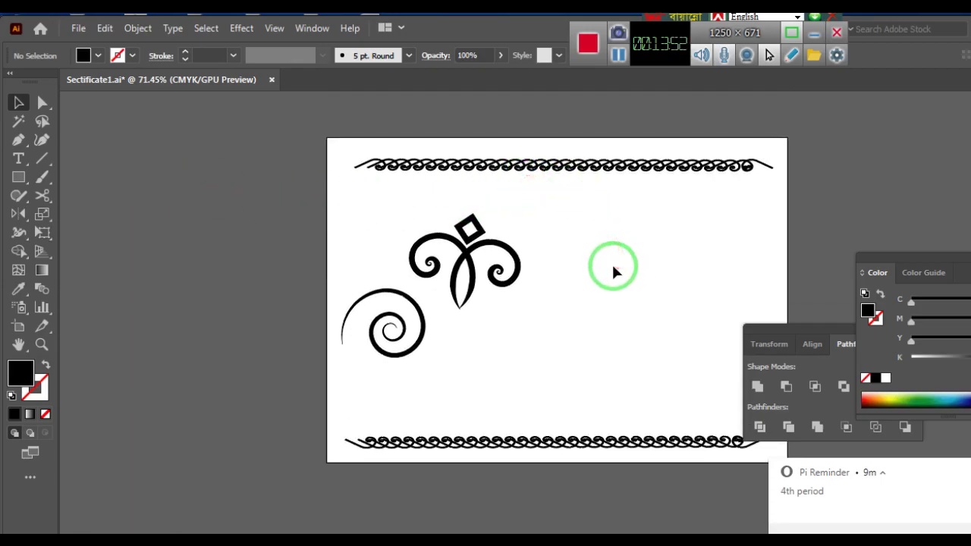
mouse_move(421, 323)
mouse_down()
mouse_move(659, 282)
mouse_move(748, 210)
mouse_up()
mouse_move(394, 208)
mouse_down()
mouse_move(468, 281)
mouse_move(522, 314)
mouse_up()
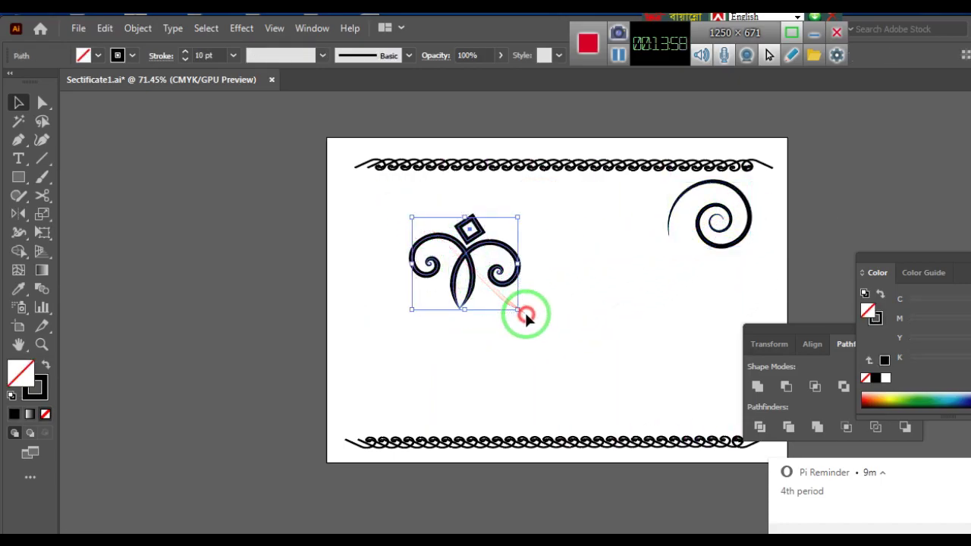
Move the fleur ornament to the right side below the spiral, then select the bottom border.
drag(476, 269, 706, 300)
click(842, 220)
scroll(835, 221, down, 2)
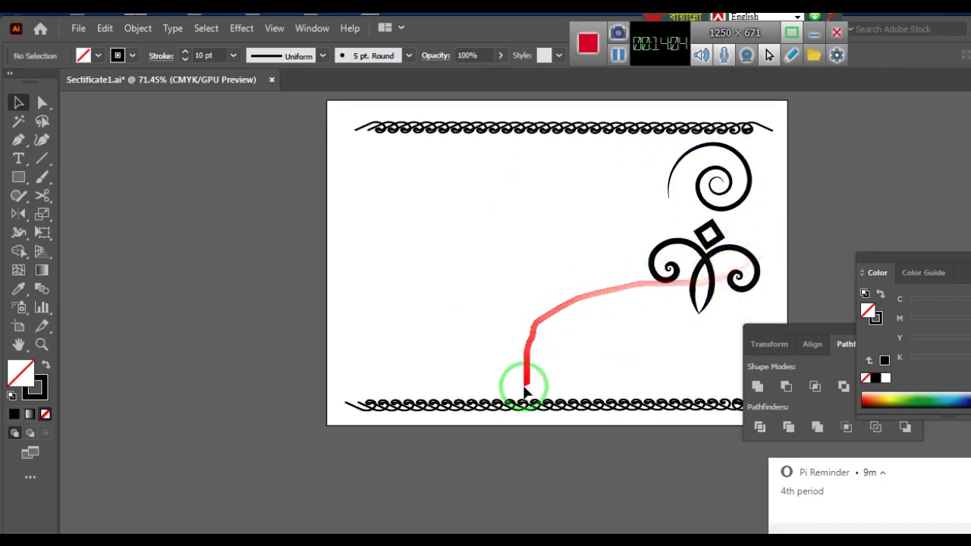
click(510, 412)
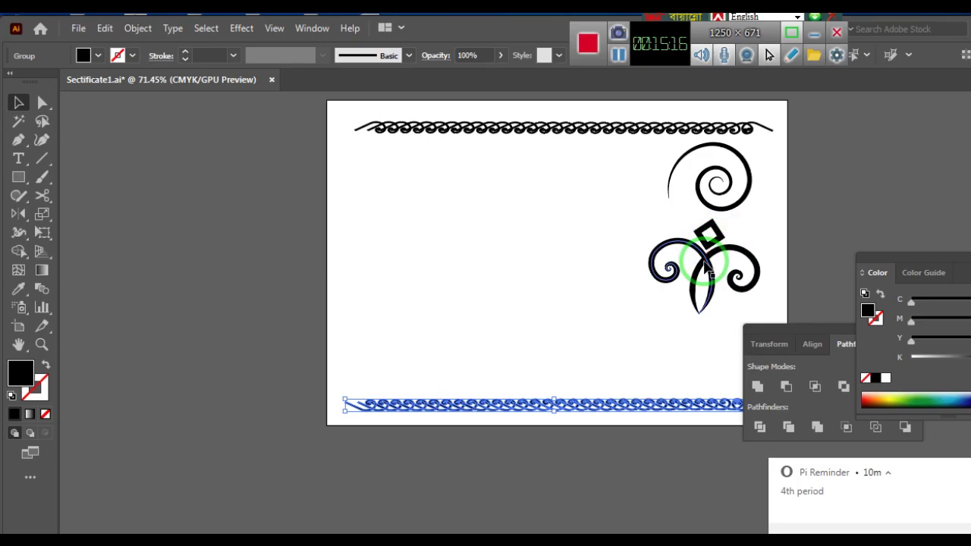
Alt-drag a copy of the bottom chain border up to sit just above the original.
mouse_move(757, 265)
mouse_down()
mouse_move(669, 342)
mouse_move(544, 409)
mouse_up()
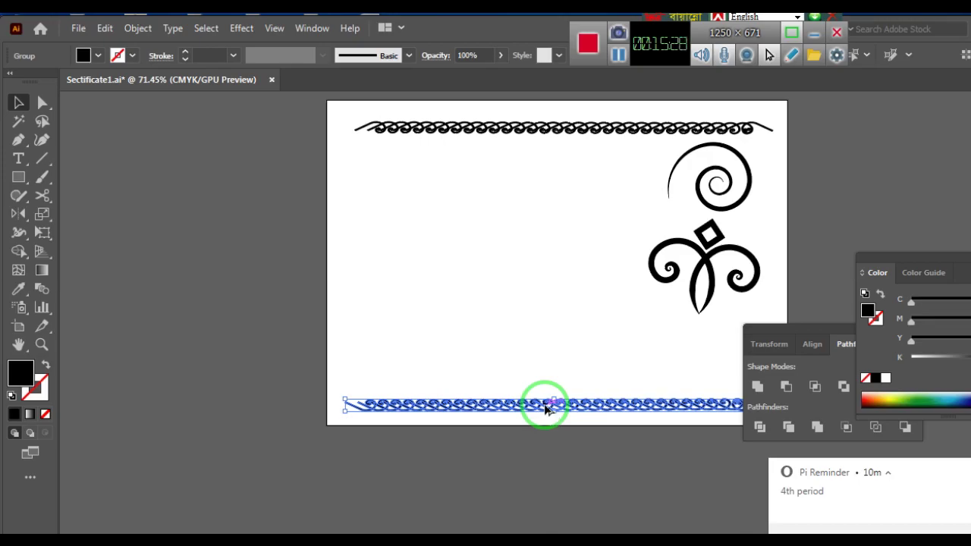
drag(545, 410, 542, 359)
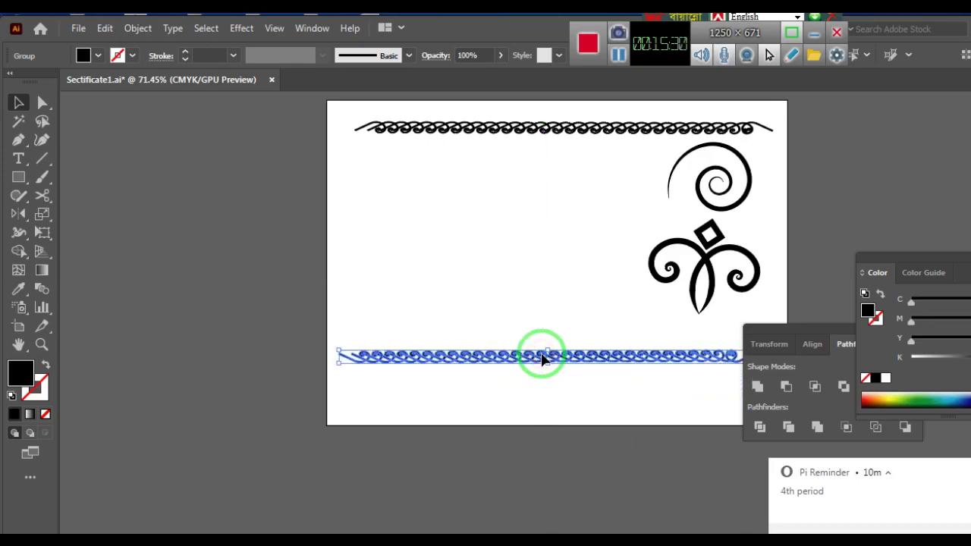
key(ctrl+z)
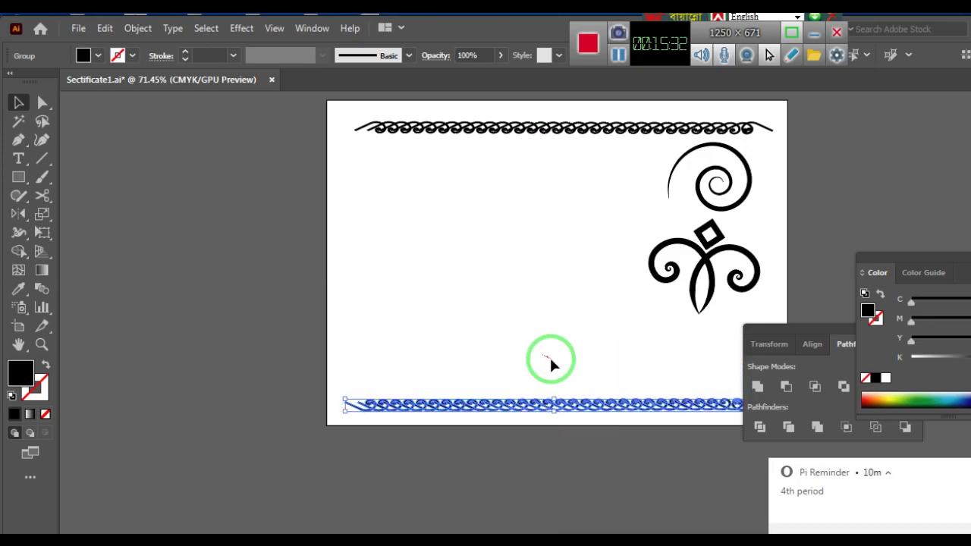
drag(537, 407, 533, 357)
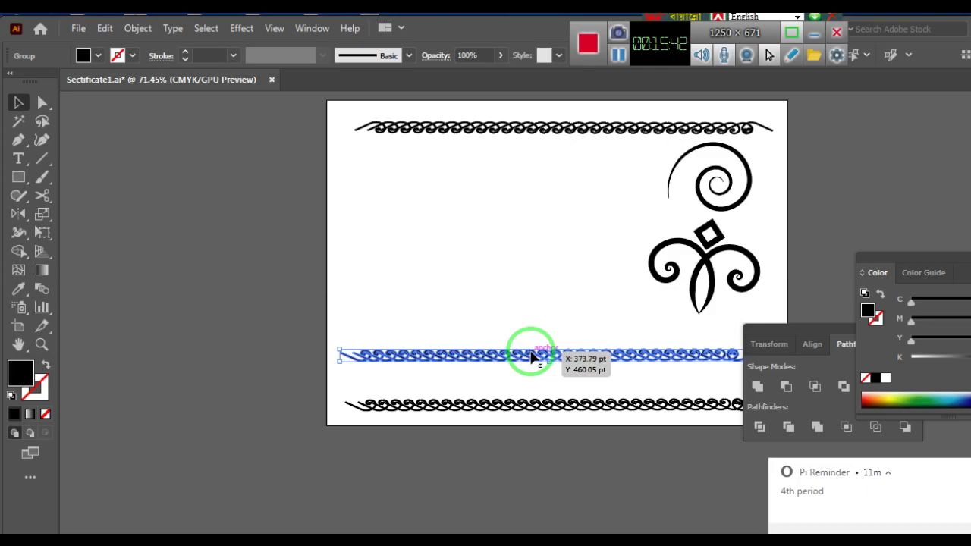
Reflect the duplicated chain border across a vertical 90° axis.
click(19, 215)
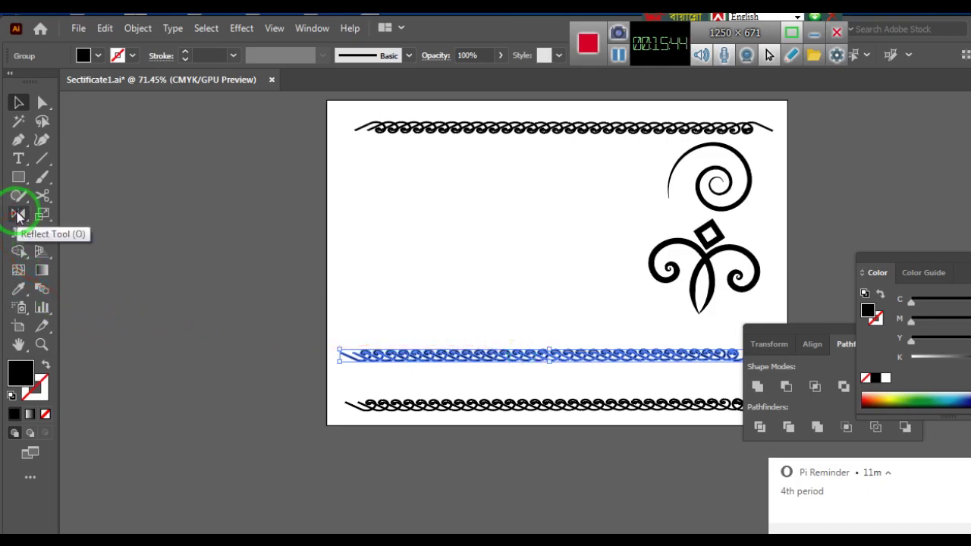
click(19, 216)
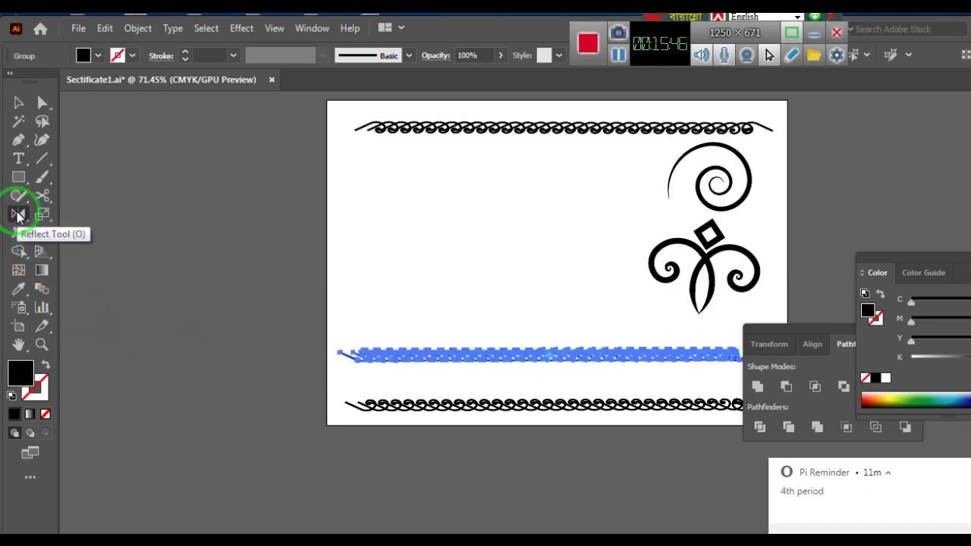
double_click(19, 216)
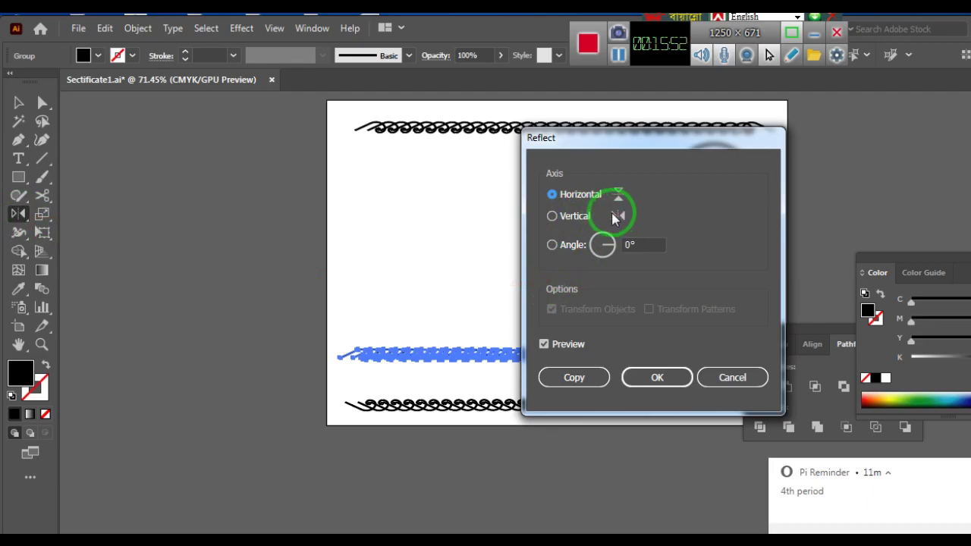
click(553, 216)
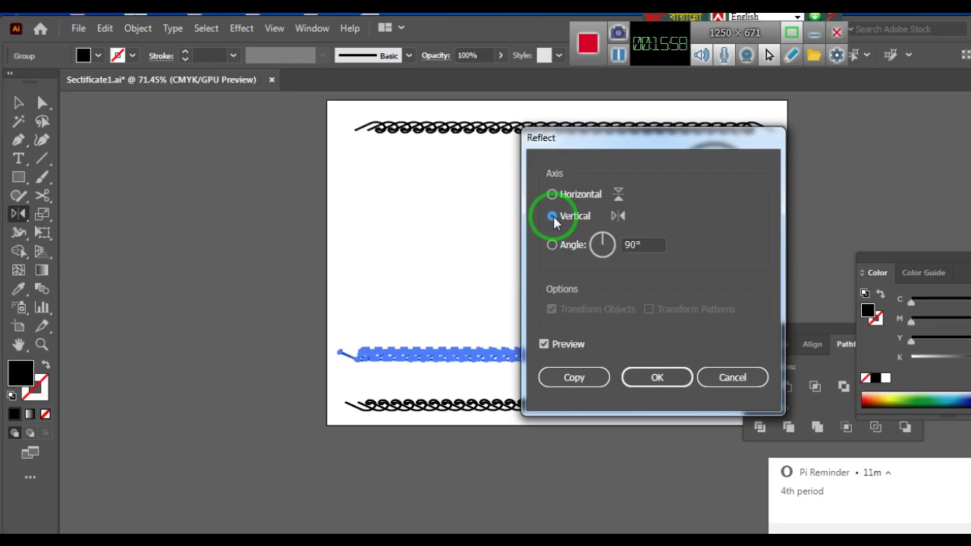
mouse_move(603, 241)
mouse_down()
mouse_move(618, 252)
mouse_move(600, 271)
mouse_up()
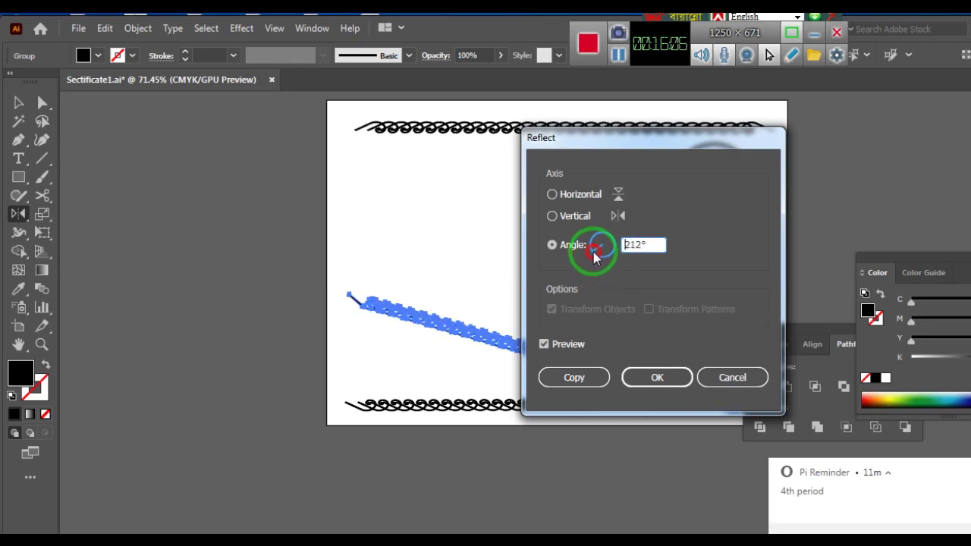
mouse_move(603, 263)
mouse_down()
mouse_move(585, 246)
mouse_move(596, 239)
mouse_up()
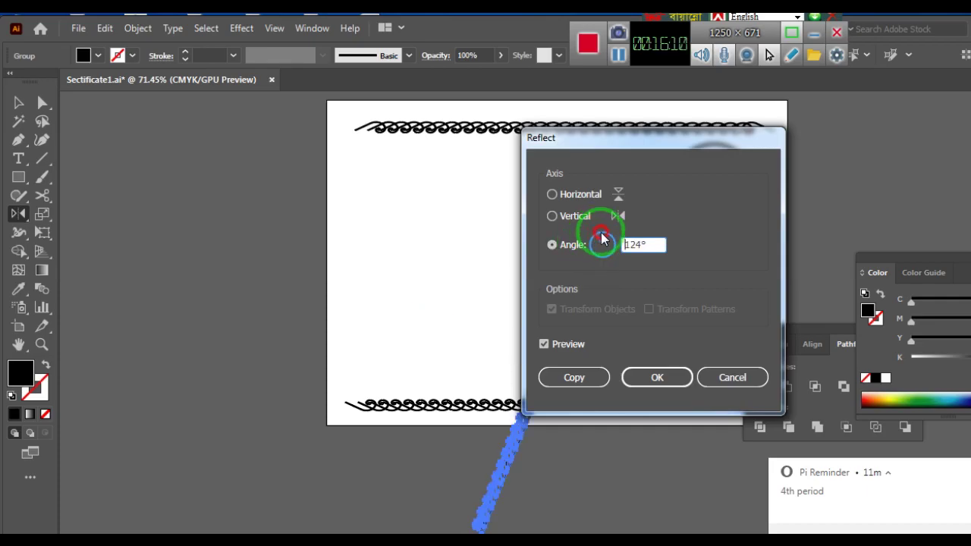
drag(596, 238, 604, 238)
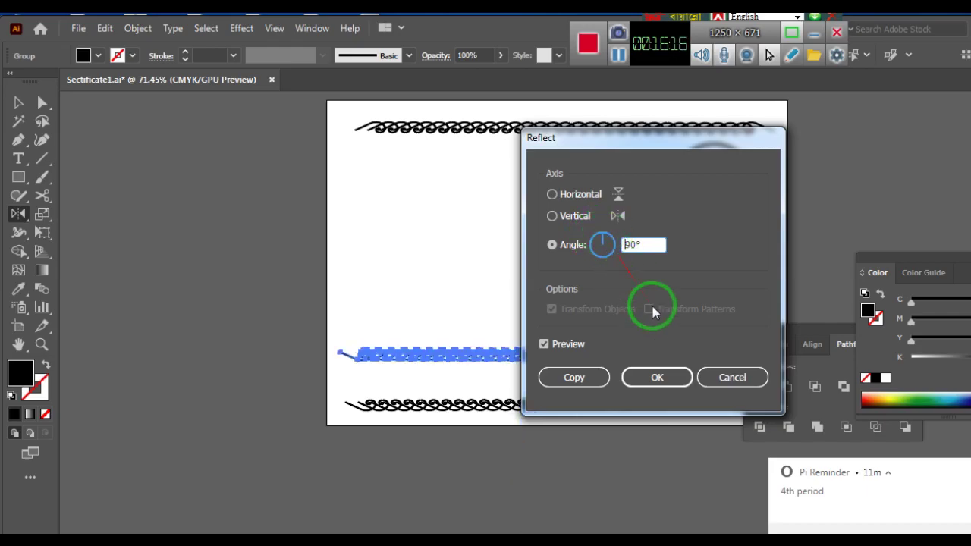
click(657, 377)
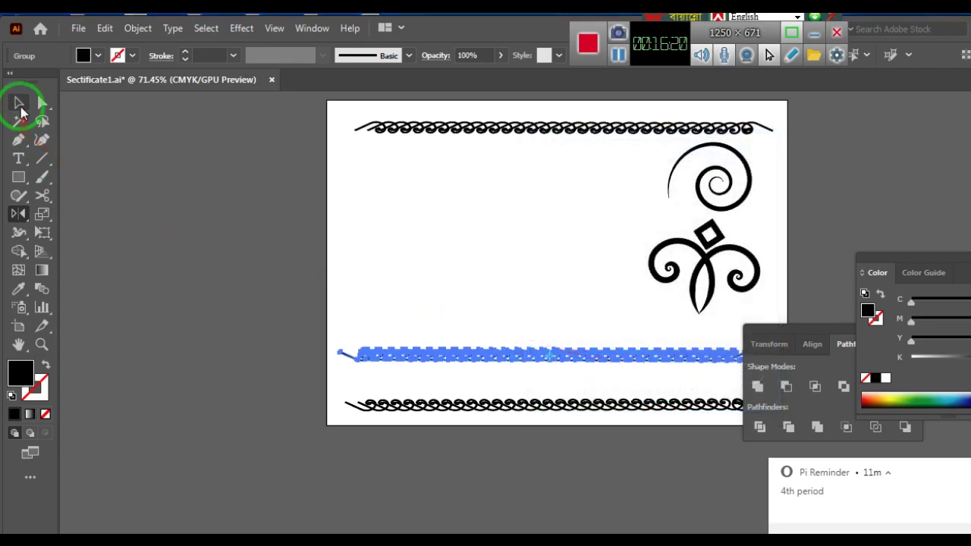
Rotate the duplicate chain border upright and straighten it to vertical.
click(18, 103)
drag(334, 349, 588, 155)
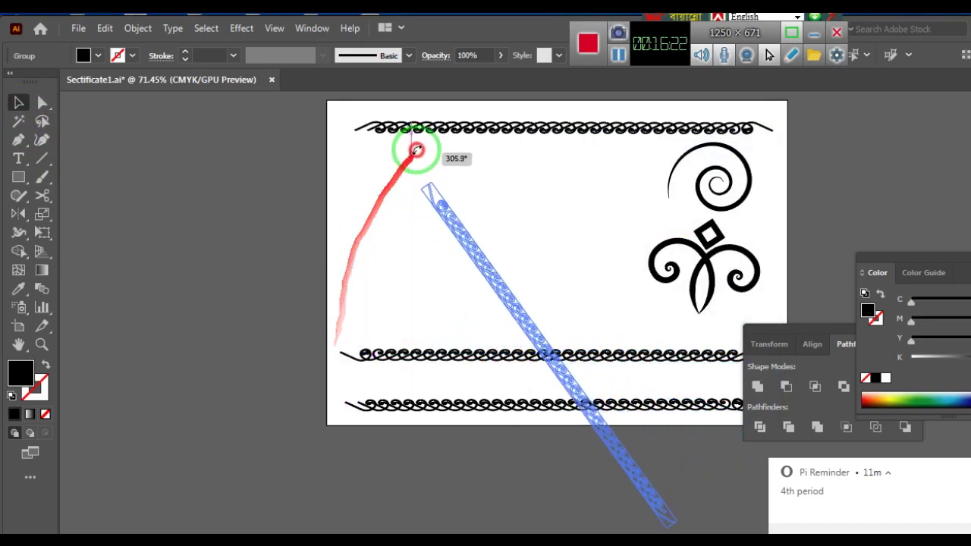
mouse_move(588, 156)
mouse_down()
mouse_move(556, 148)
mouse_move(535, 298)
mouse_move(544, 372)
mouse_move(401, 160)
mouse_up()
scroll(569, 227, down, 1)
scroll(544, 361, down, 2)
scroll(448, 213, up, 5)
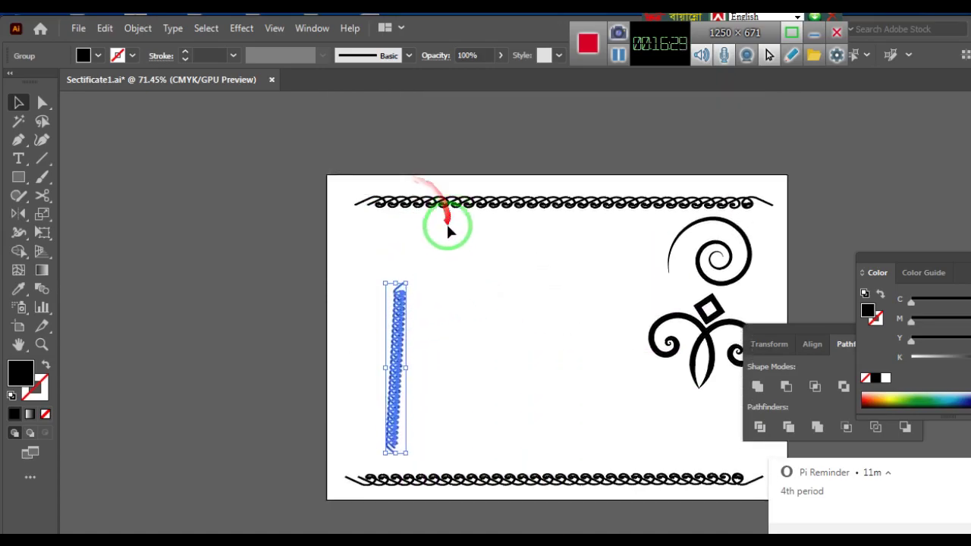
drag(403, 274, 397, 269)
Place the vertical border at the top-left and stretch it down to the bottom border, about 445 pt.
mouse_move(397, 306)
mouse_down()
mouse_move(360, 232)
mouse_move(367, 225)
mouse_up()
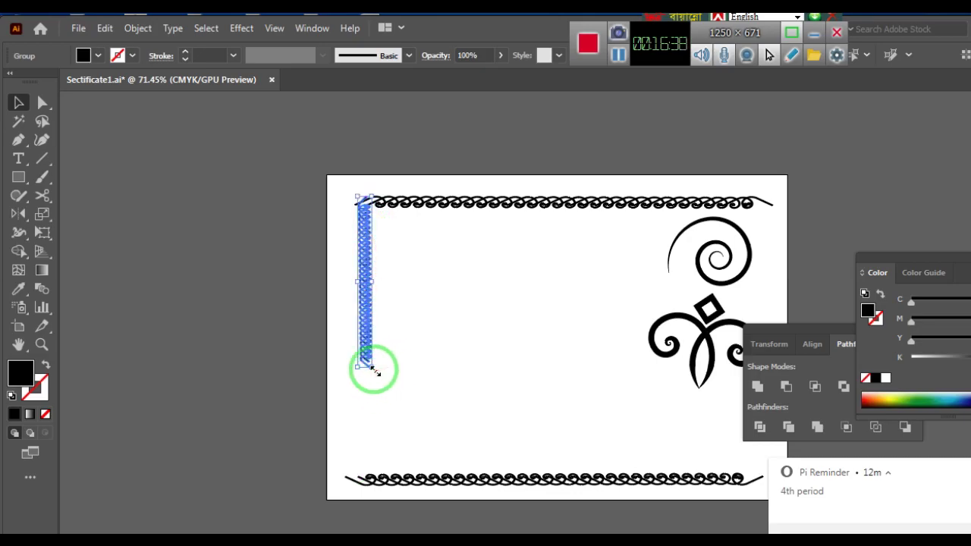
drag(373, 370, 371, 366)
drag(371, 391, 371, 478)
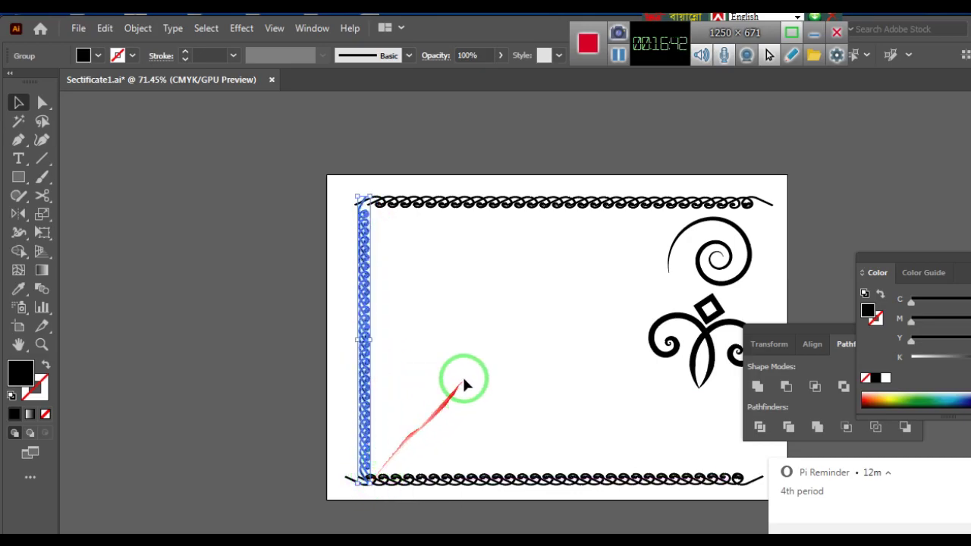
scroll(505, 347, down, 1)
scroll(505, 351, down, 1)
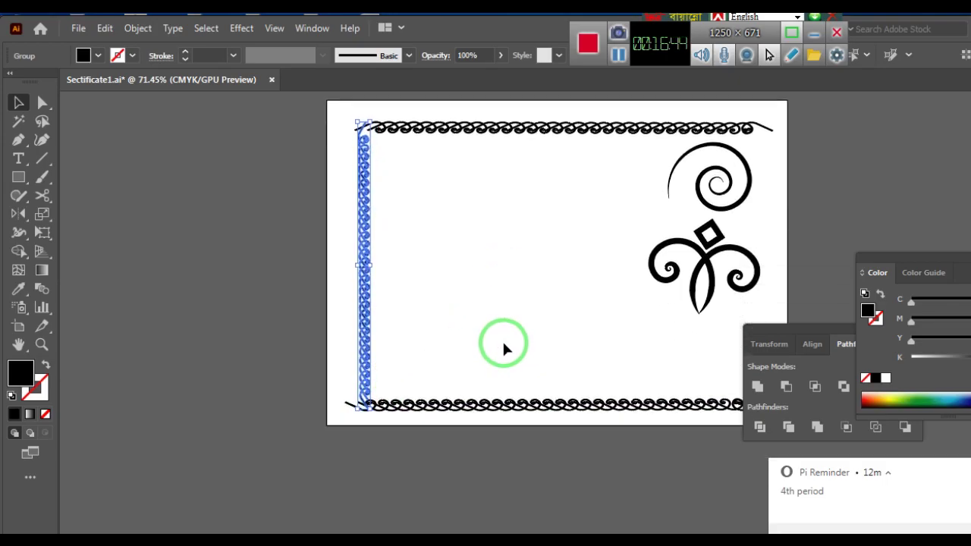
key(o)
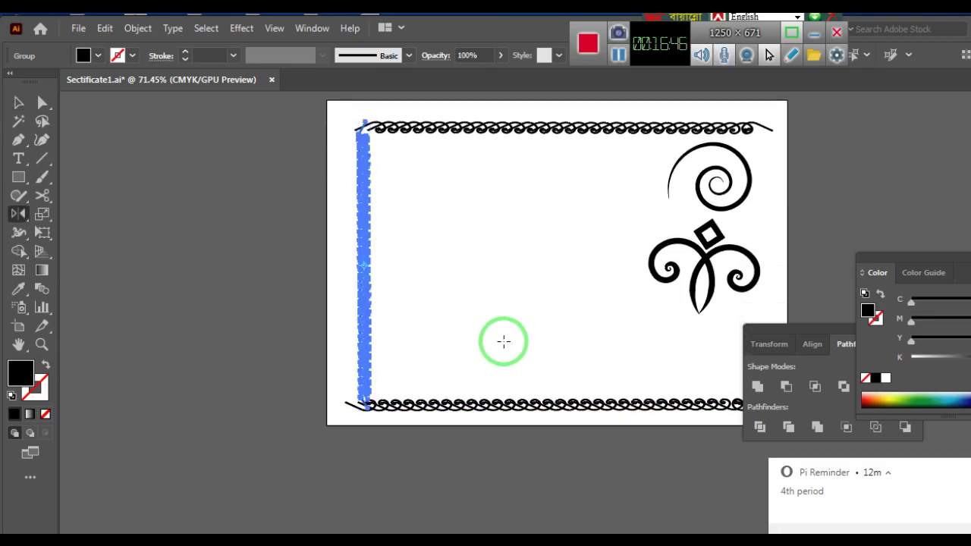
Undo a stray reflection and mirror the left border vertically.
right_click(768, 256)
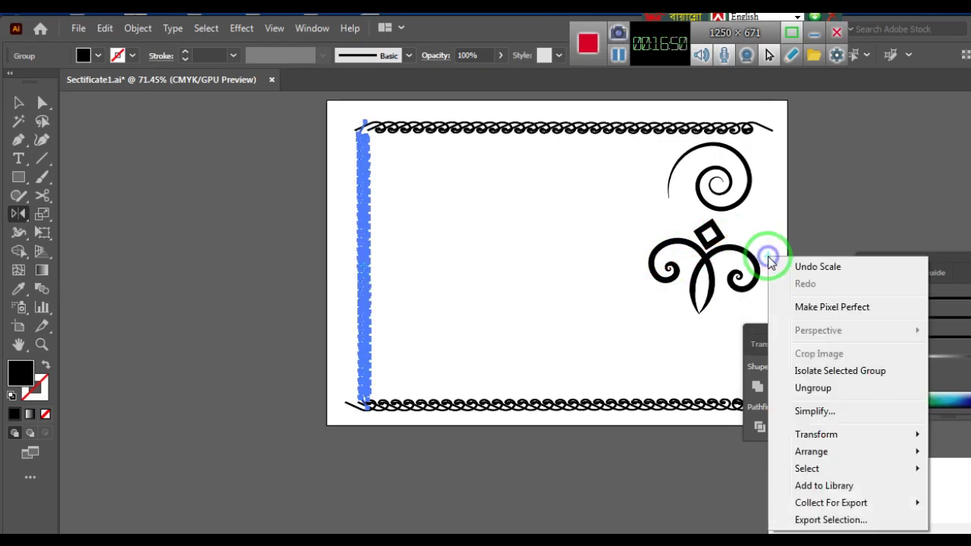
click(687, 315)
drag(679, 314, 748, 279)
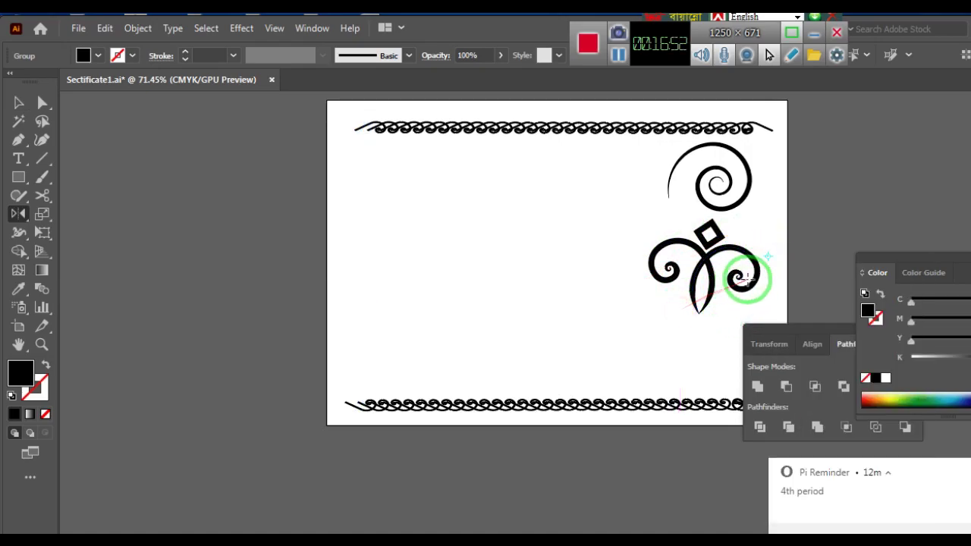
key(ctrl+z)
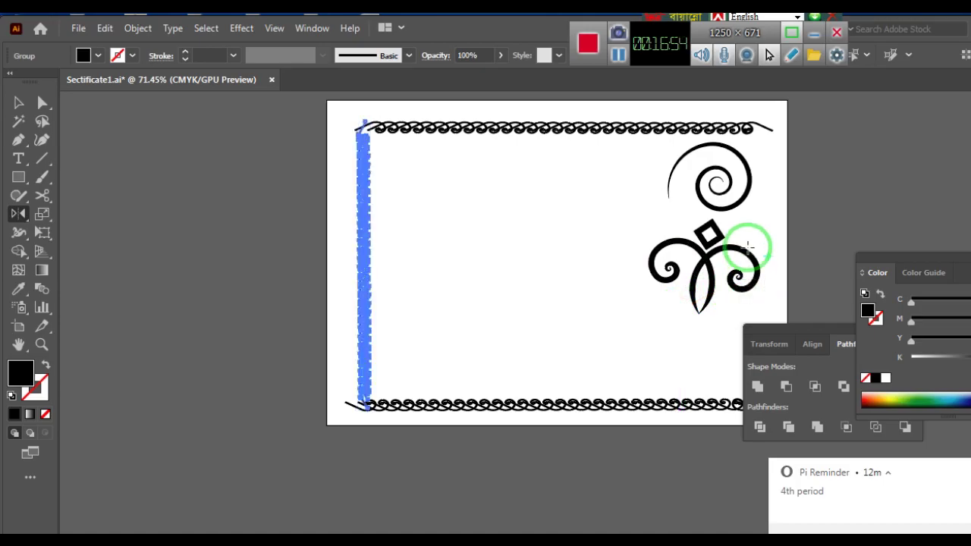
double_click(19, 215)
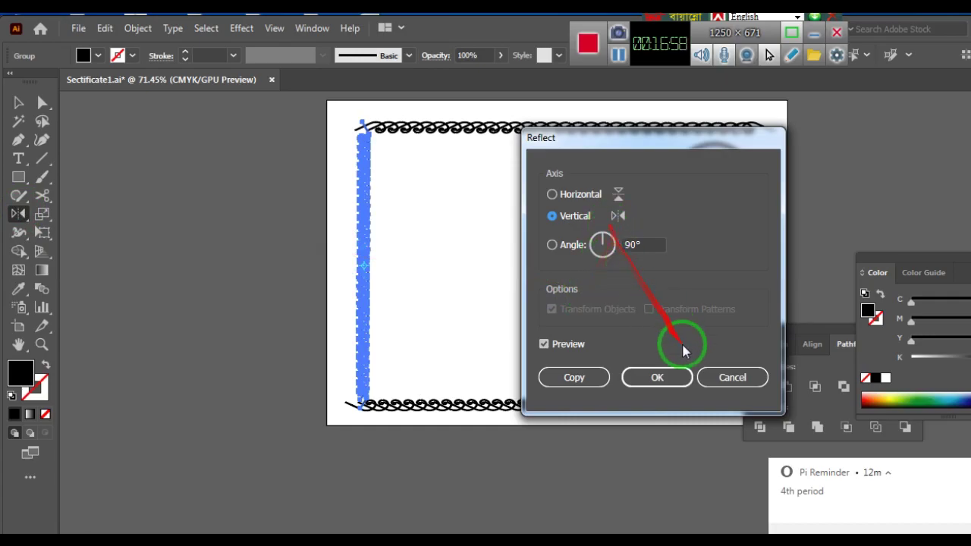
click(674, 375)
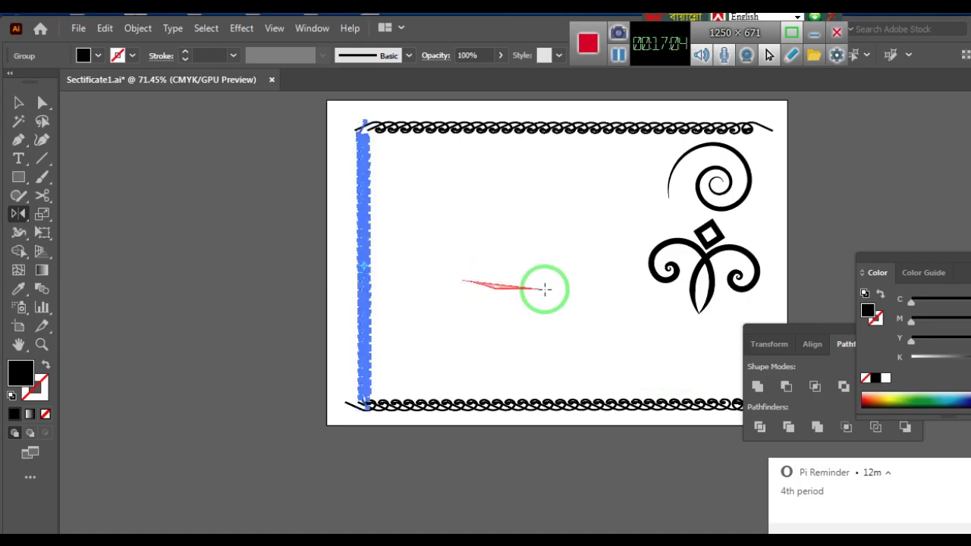
Make a vertically mirrored copy of the left border and place it along the right edge.
double_click(18, 214)
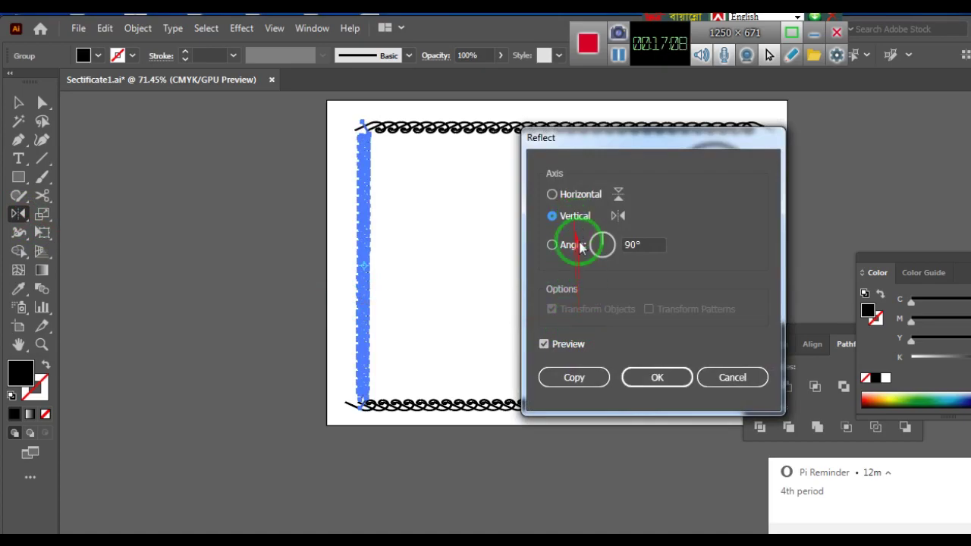
click(576, 380)
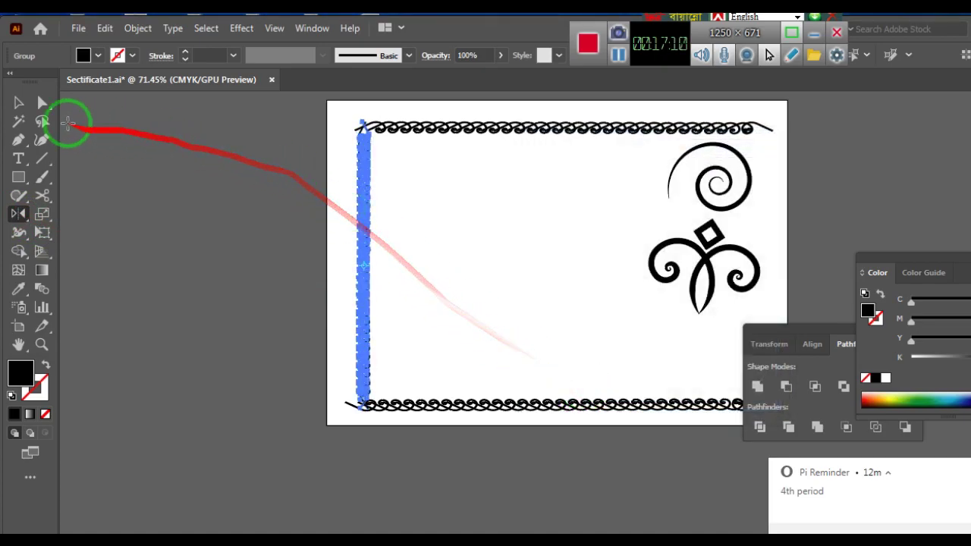
click(18, 102)
drag(365, 221, 769, 218)
scroll(816, 265, down, 3)
scroll(808, 269, down, 2)
scroll(807, 271, up, 2)
scroll(789, 277, down, 1)
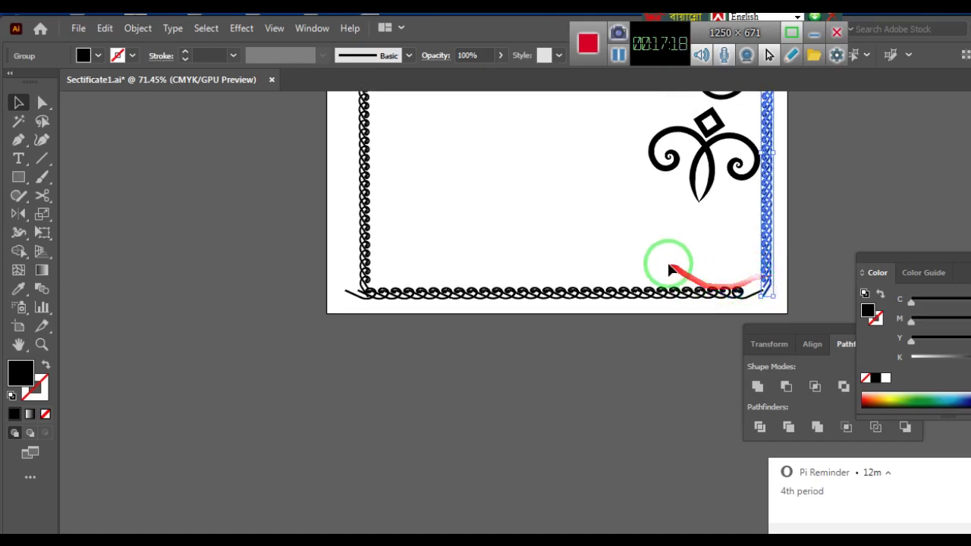
click(658, 257)
scroll(692, 275, up, 3)
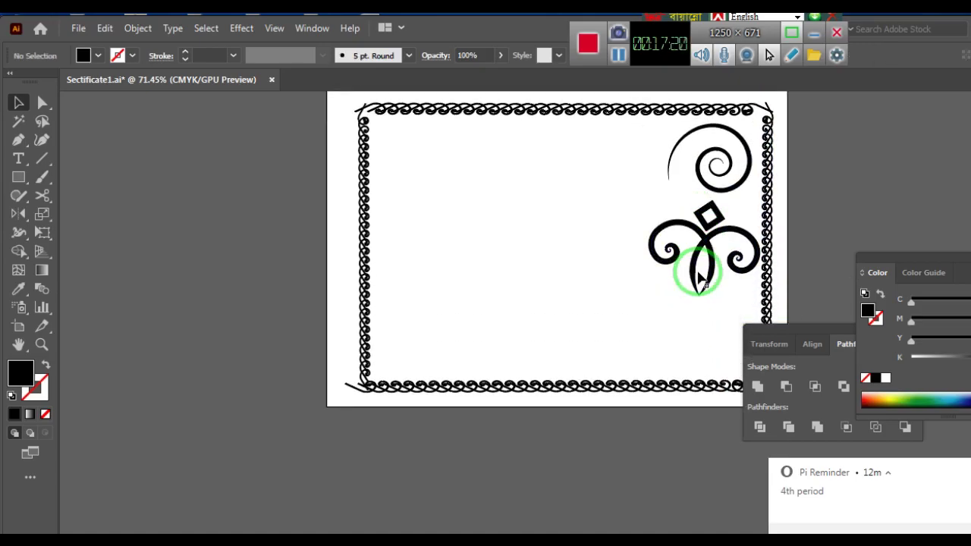
scroll(699, 278, down, 2)
scroll(698, 281, down, 1)
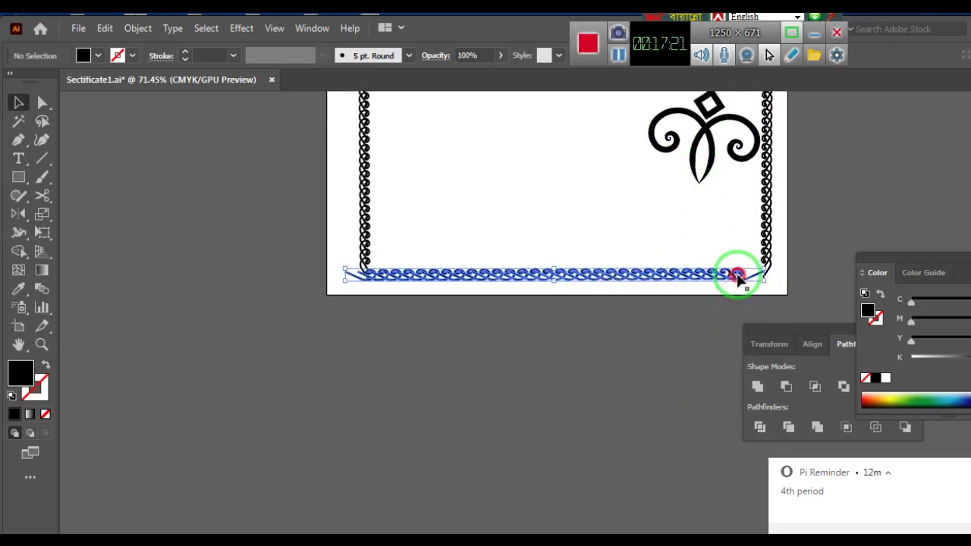
Stretch the bottom chain border to 793.78 pt wide.
click(738, 278)
drag(764, 281, 774, 278)
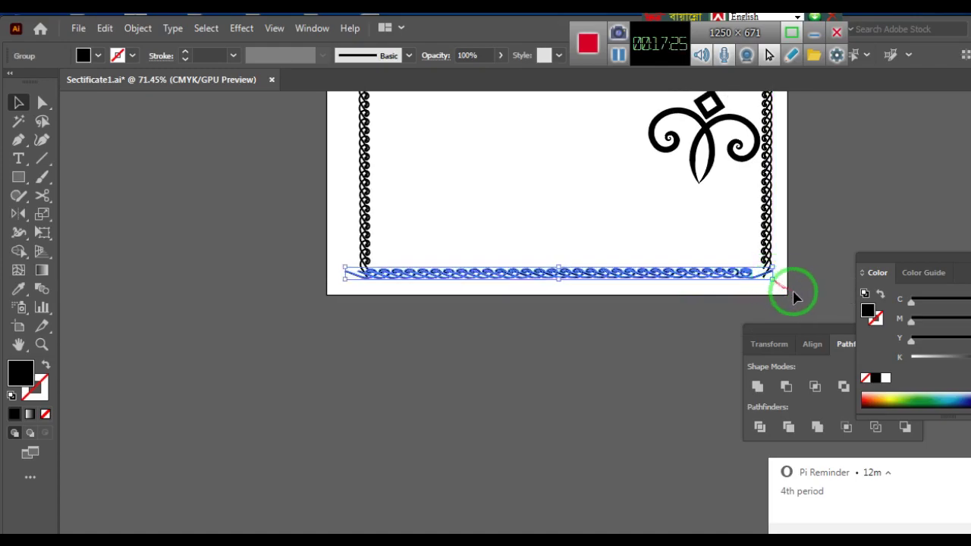
click(815, 260)
scroll(816, 260, up, 2)
scroll(811, 278, up, 2)
scroll(809, 277, up, 1)
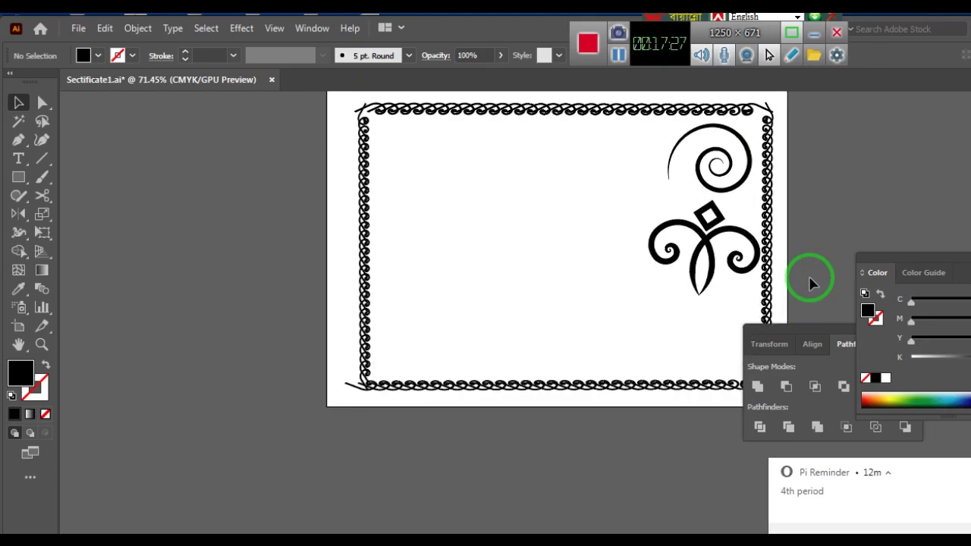
scroll(809, 281, up, 2)
scroll(808, 276, down, 1)
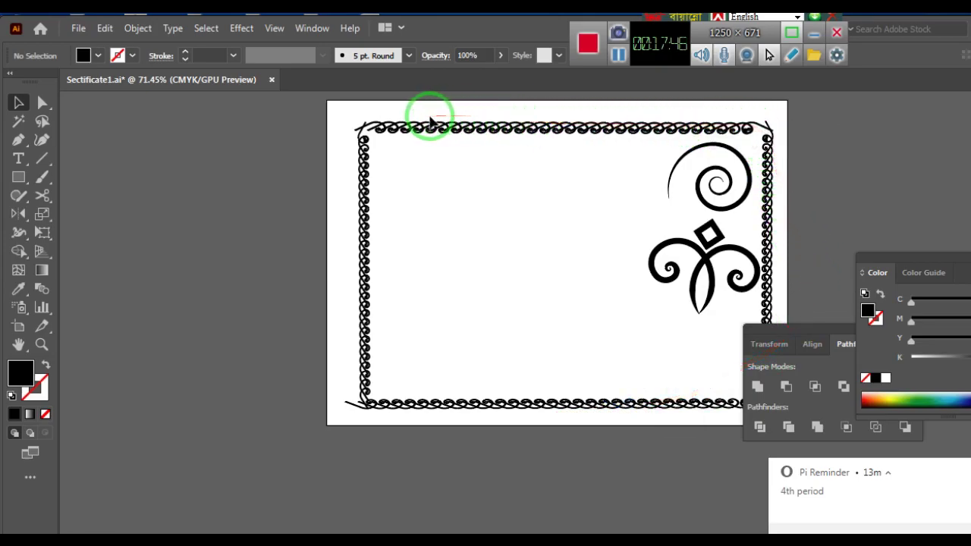
Shift the bottom border slightly right so it meets both side borders, then reselect it.
mouse_move(365, 152)
mouse_down()
mouse_move(355, 300)
mouse_move(780, 337)
mouse_move(894, 145)
mouse_up()
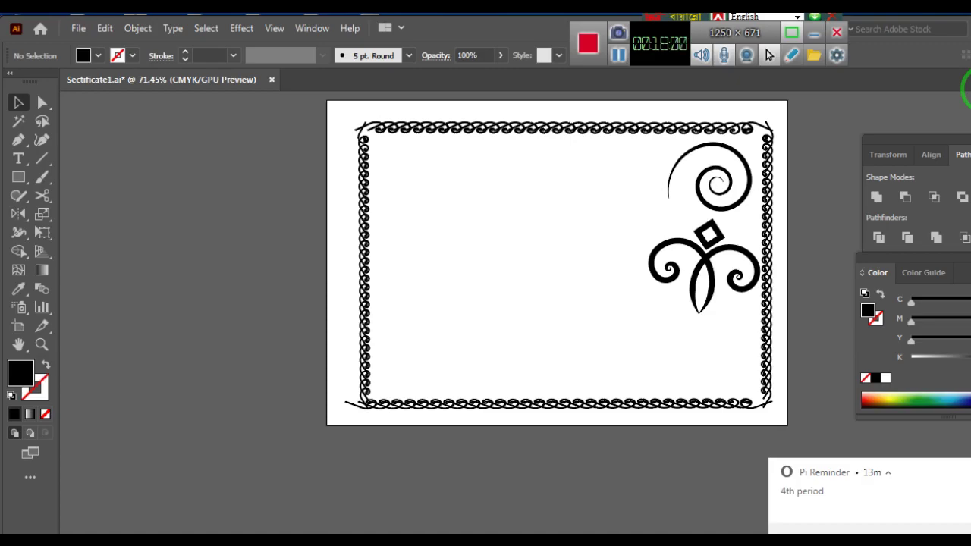
click(488, 406)
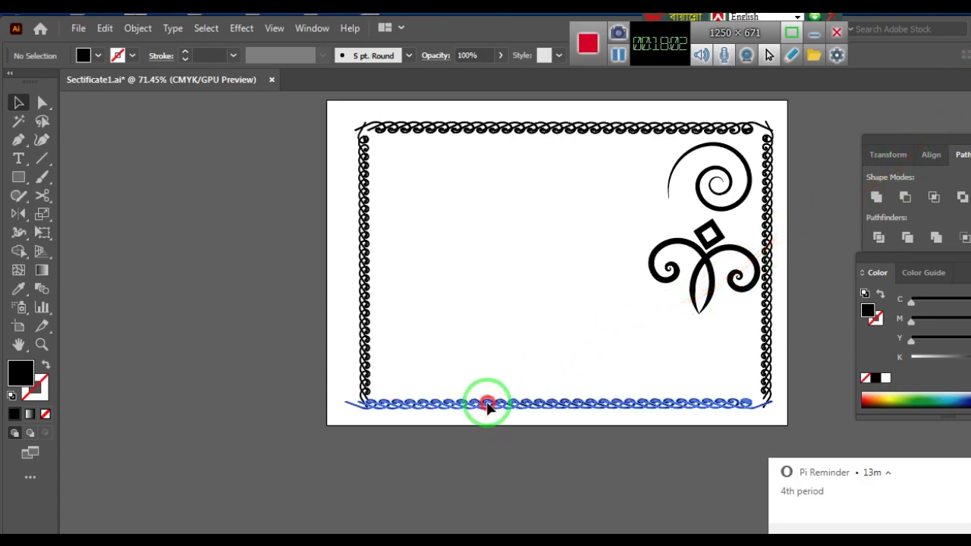
drag(489, 407, 494, 406)
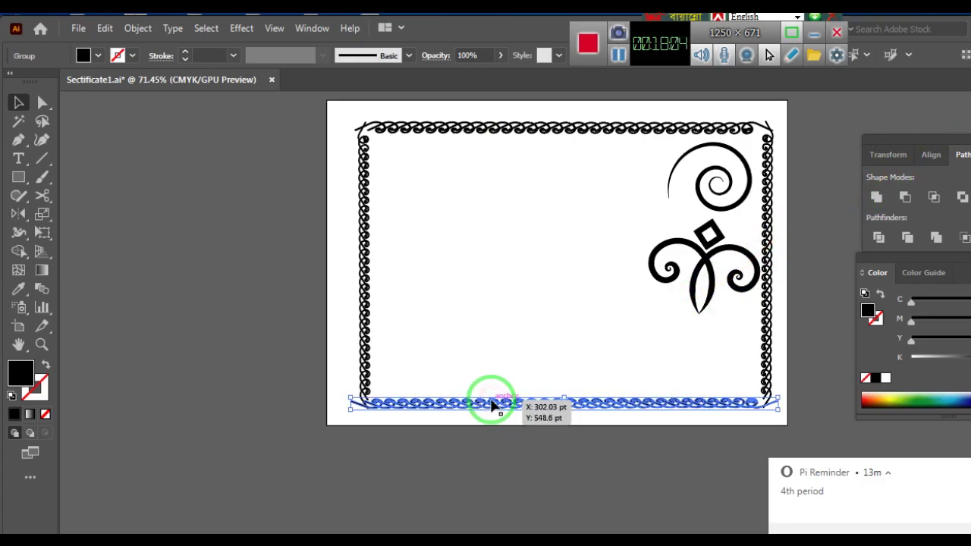
click(498, 343)
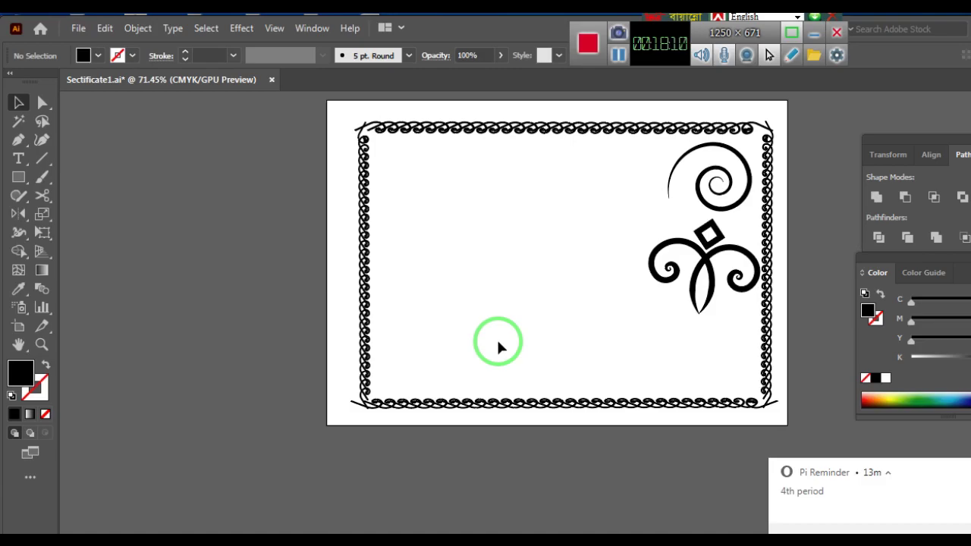
click(566, 408)
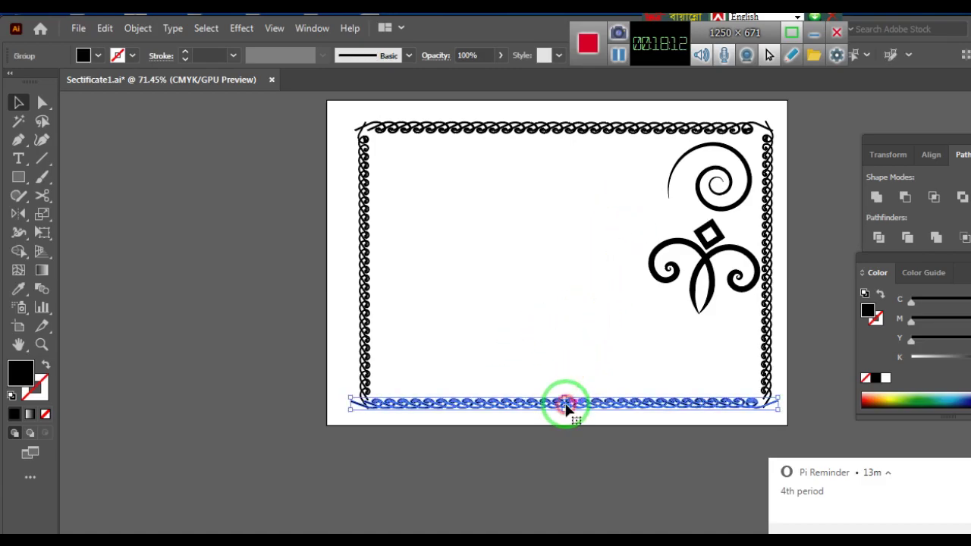
Nudge the bottom border up a few points and adjust the right border's position.
drag(567, 408, 567, 405)
click(530, 316)
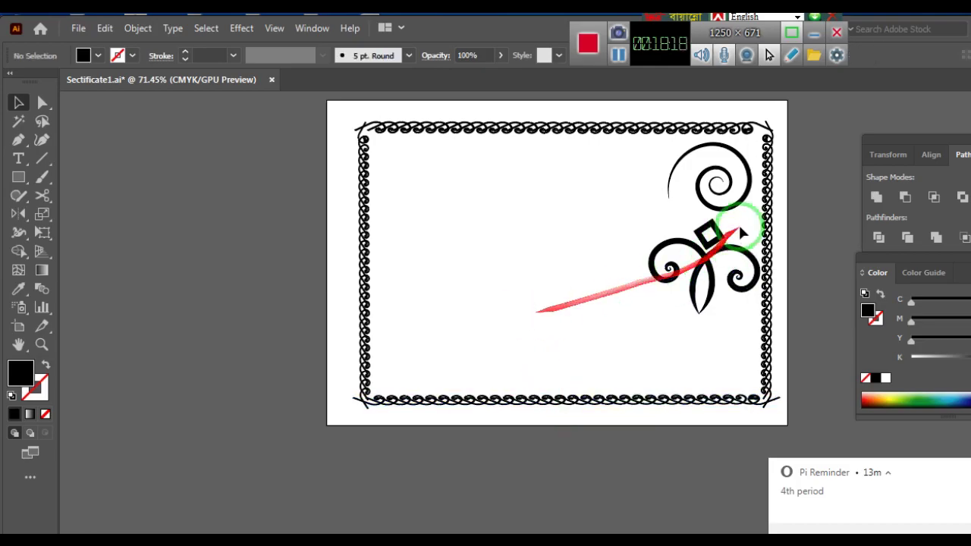
drag(764, 195, 761, 192)
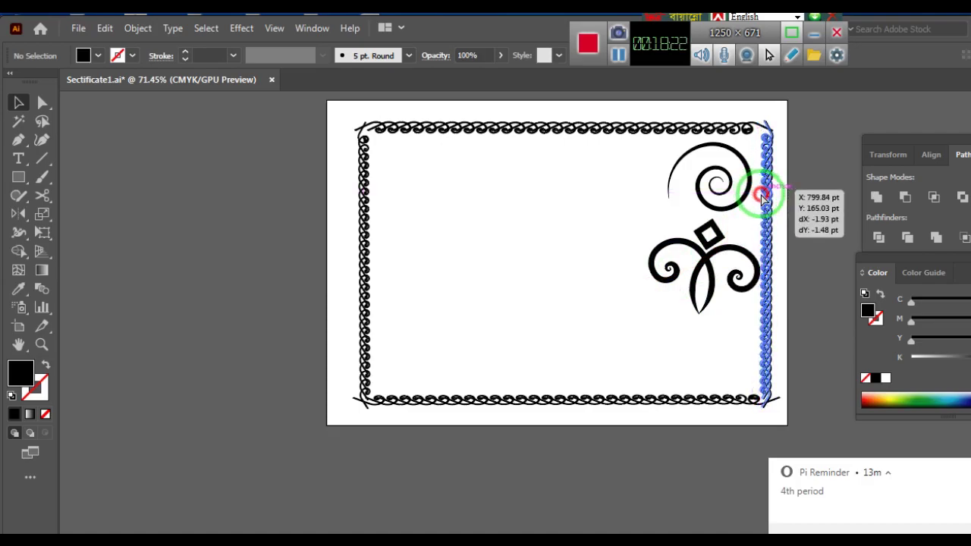
drag(761, 192, 759, 196)
Shift the swirl ornament group left so it clears the right chain border.
drag(650, 245, 709, 307)
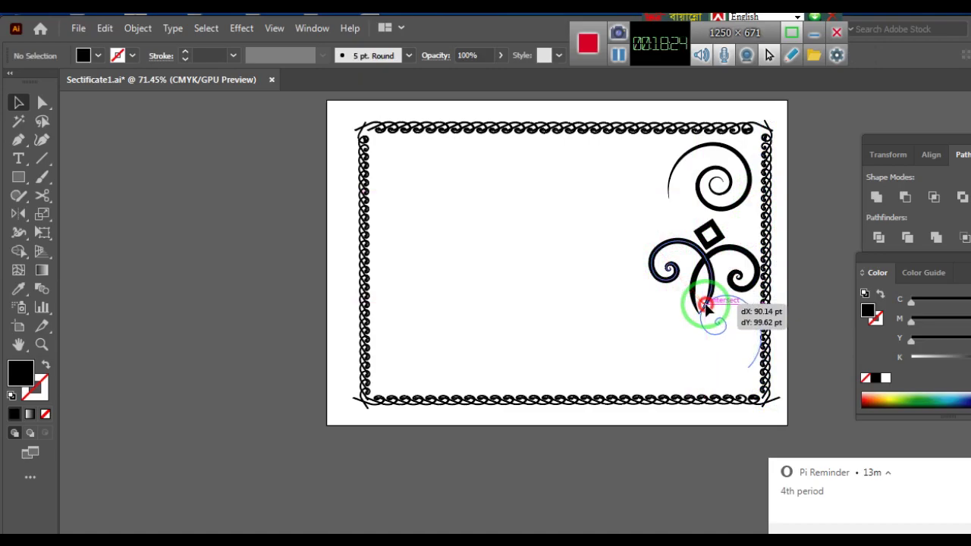
key(ctrl+z)
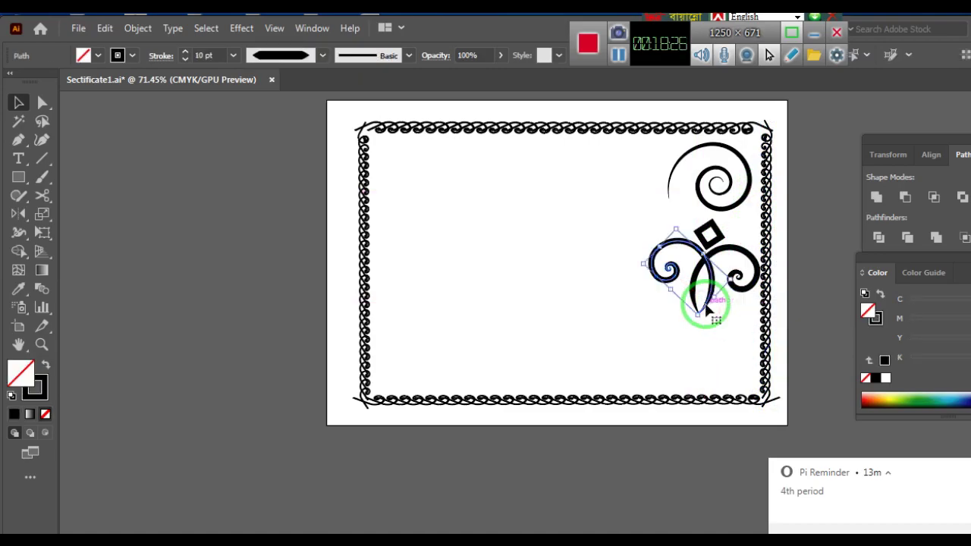
click(712, 310)
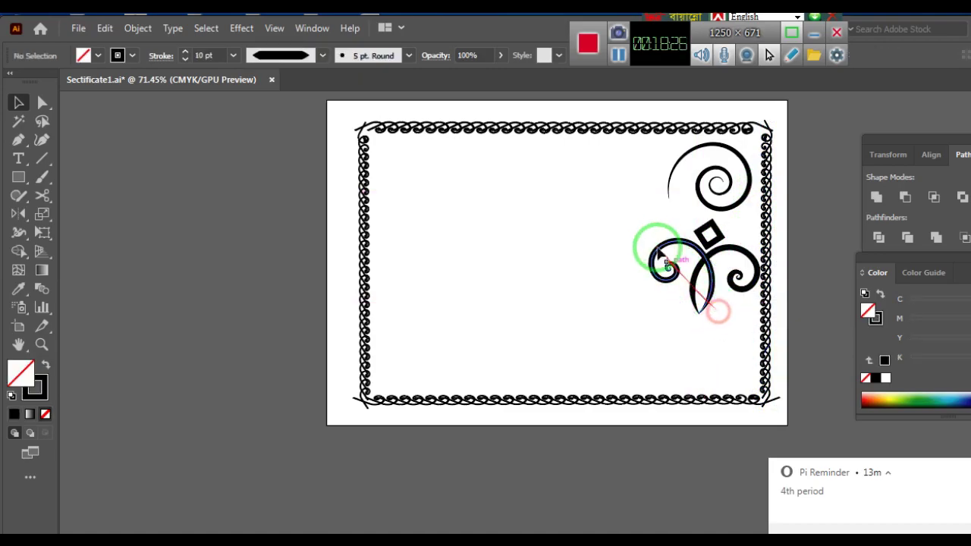
click(733, 310)
drag(705, 234, 649, 241)
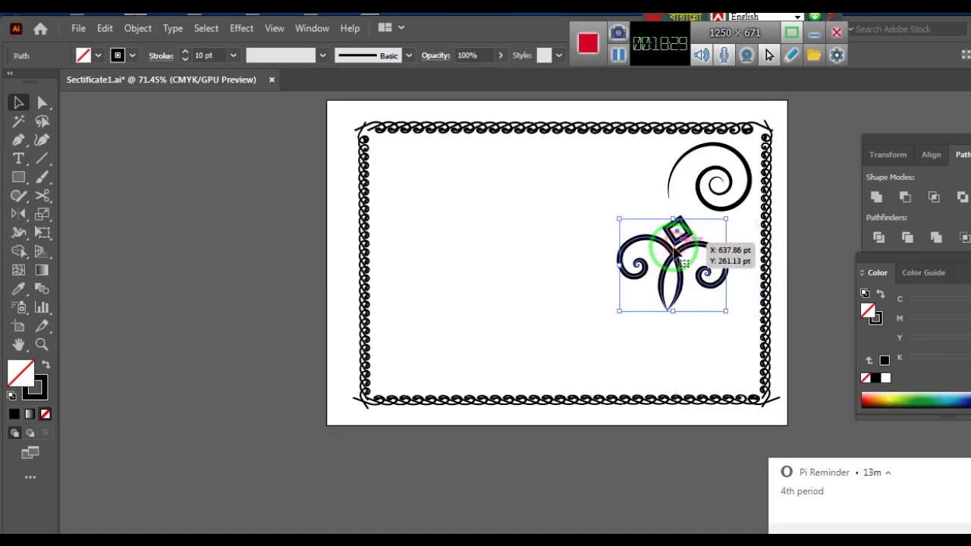
click(697, 351)
drag(699, 360, 772, 220)
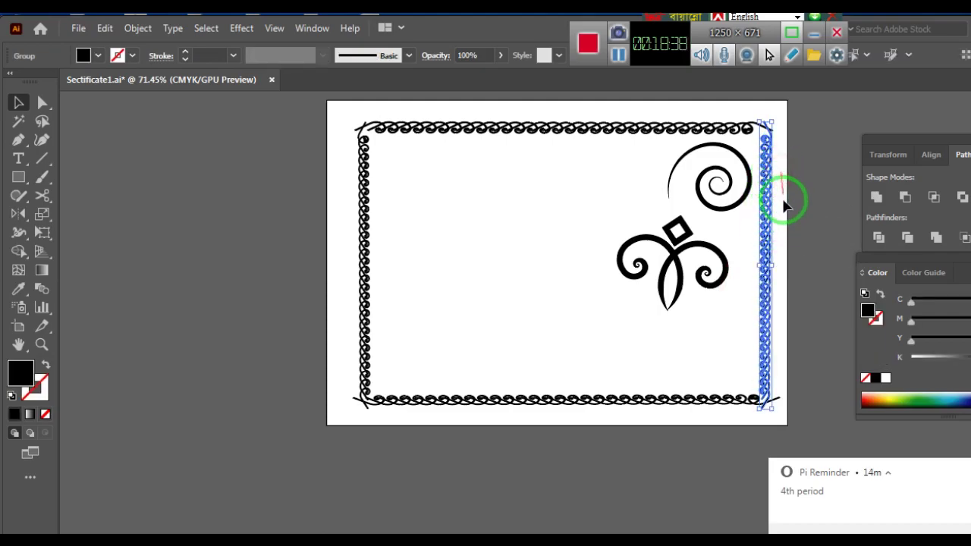
click(789, 210)
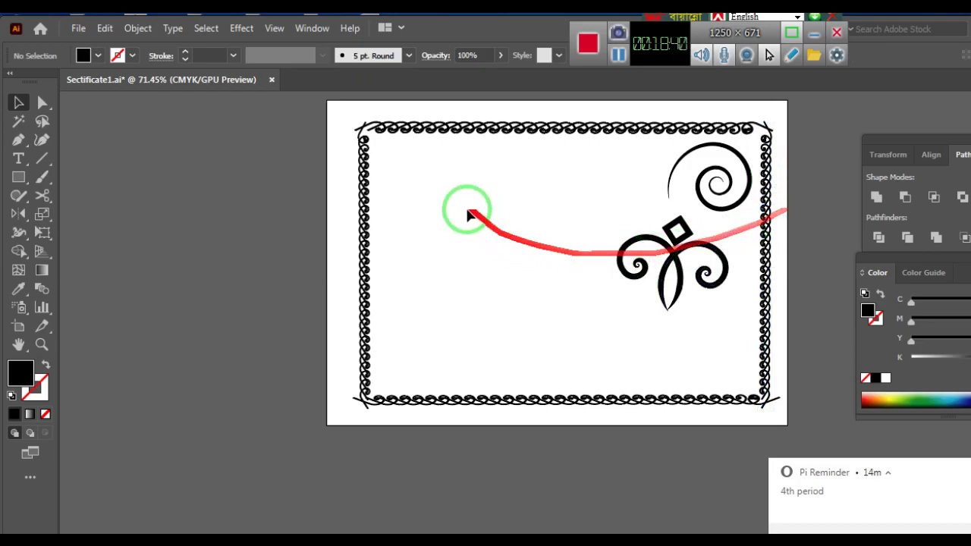